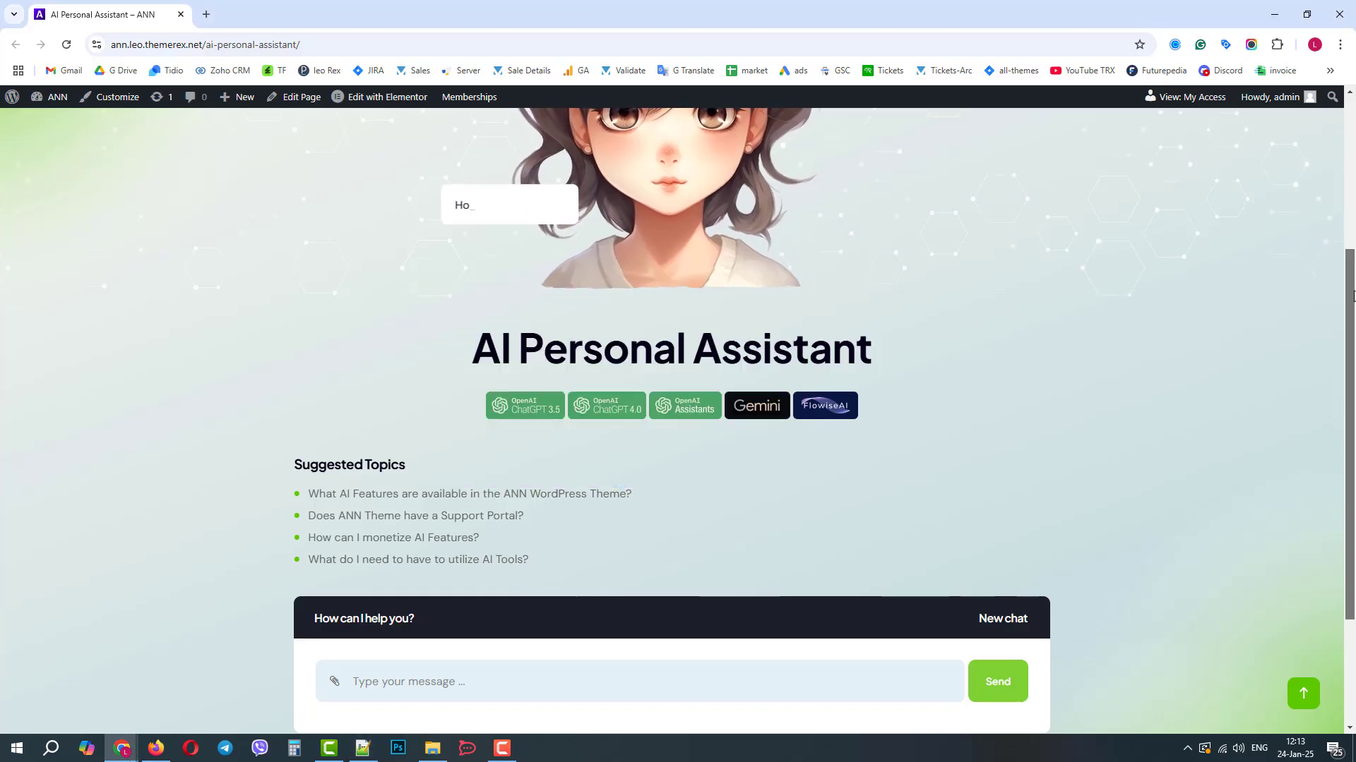
Attach the 2-pasta_translation photo and send 'describe what you see on the image'.
{"action": "left_click_drag", "start_coordinate": [1353, 307], "coordinate": [1330, 377]}
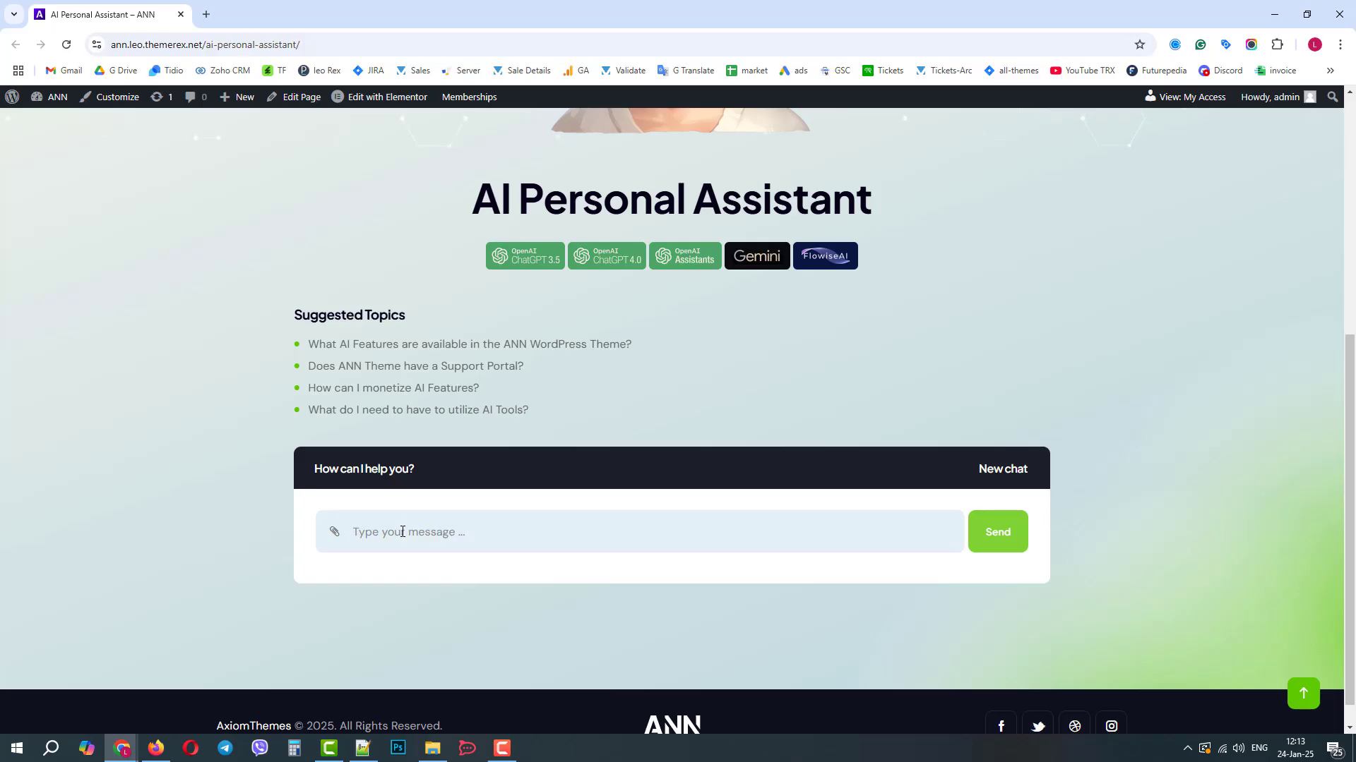
{"action": "left_click", "coordinate": [337, 535]}
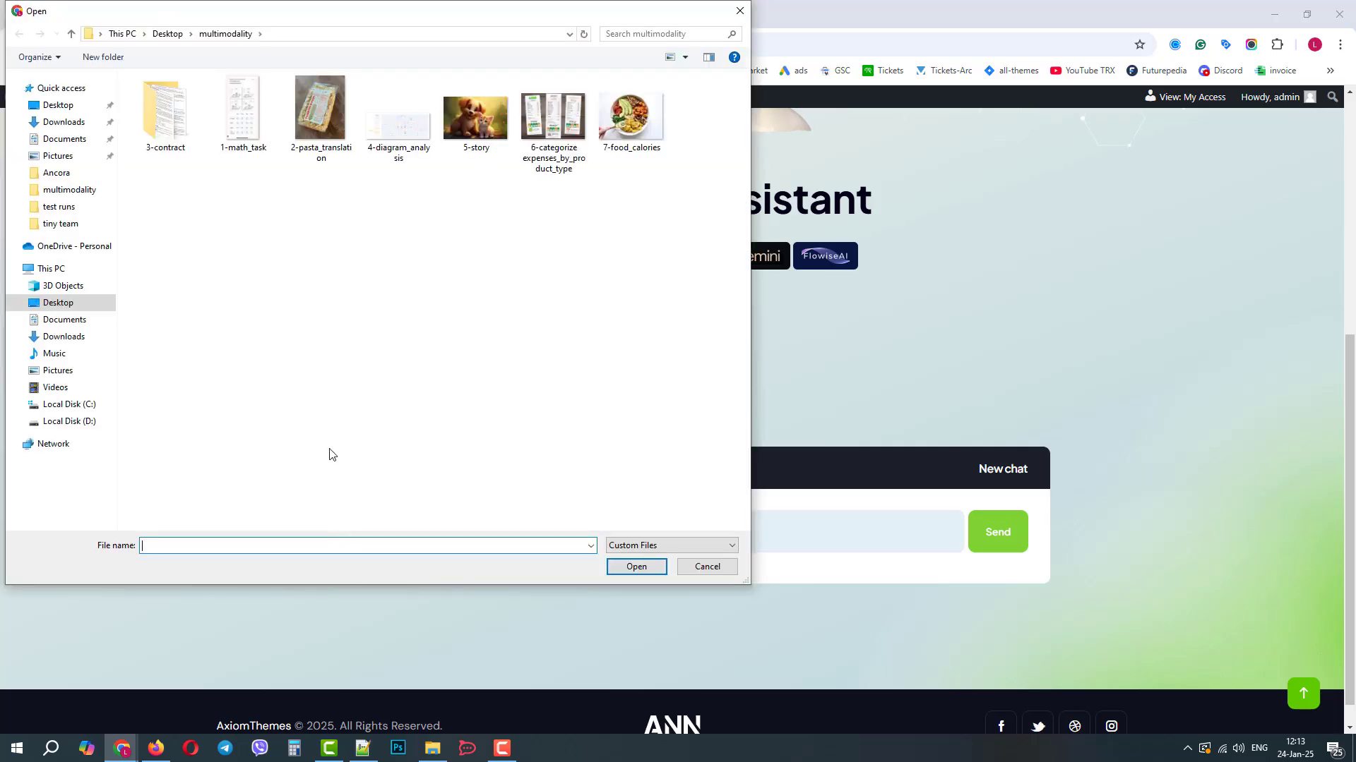
{"action": "left_click", "coordinate": [326, 117]}
{"action": "double_click", "coordinate": [327, 116]}
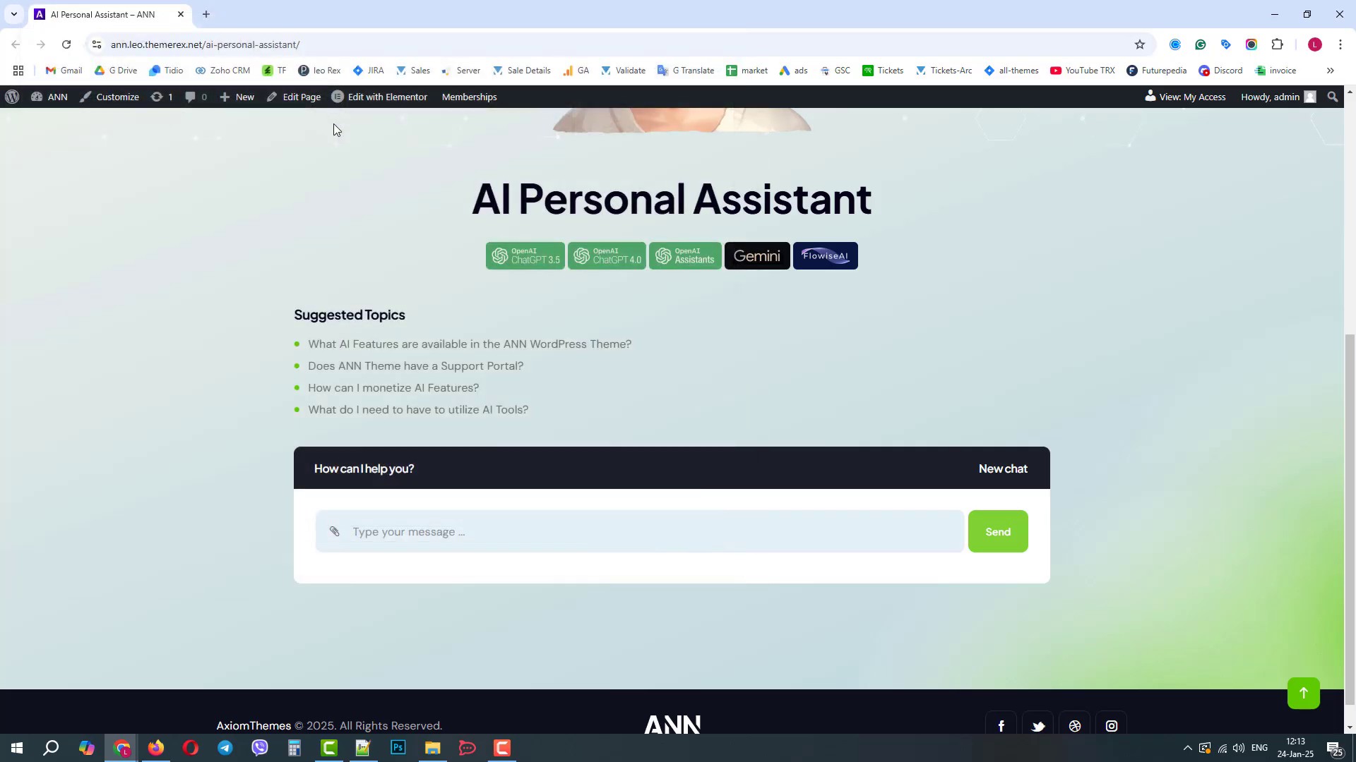
{"action": "left_click", "coordinate": [435, 534]}
{"action": "type", "text": "describe what yo"}
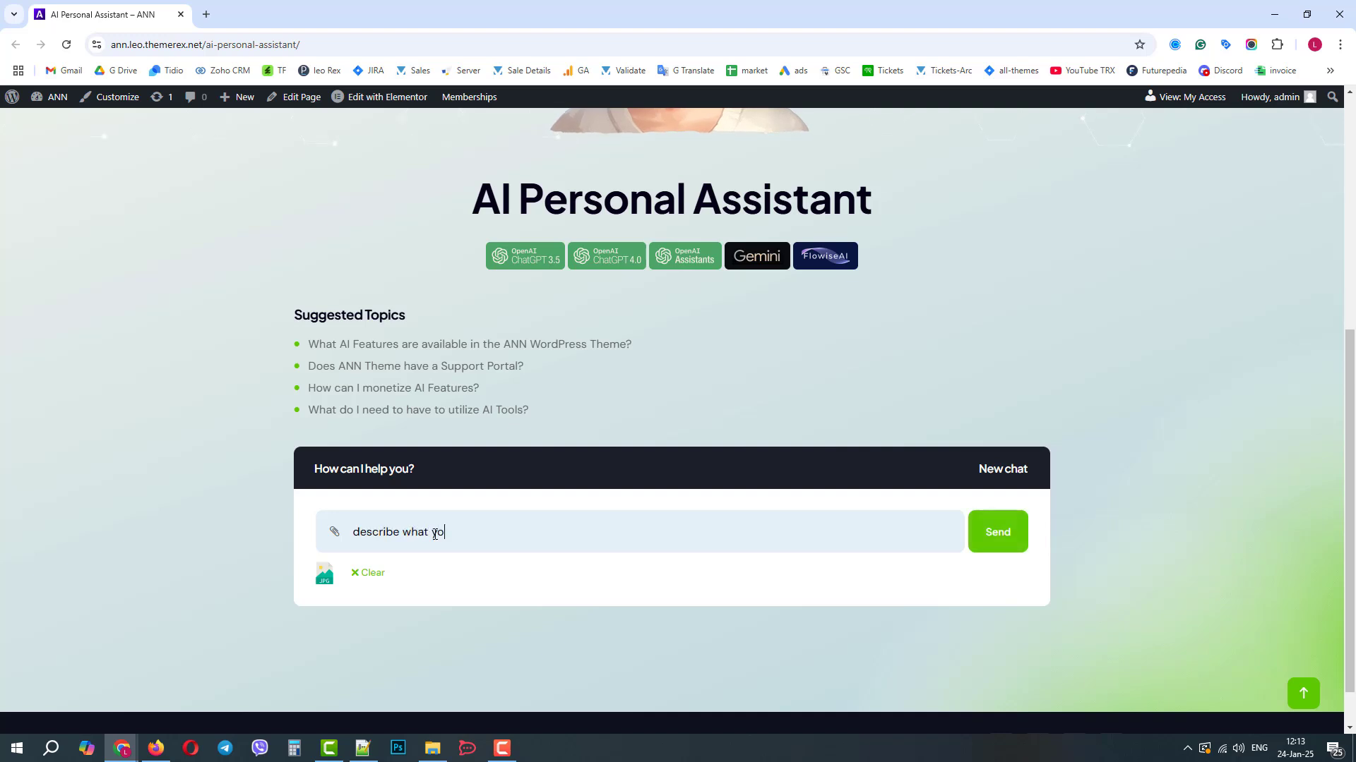
{"action": "type", "text": "u see on the image"}
{"action": "left_click", "coordinate": [992, 540]}
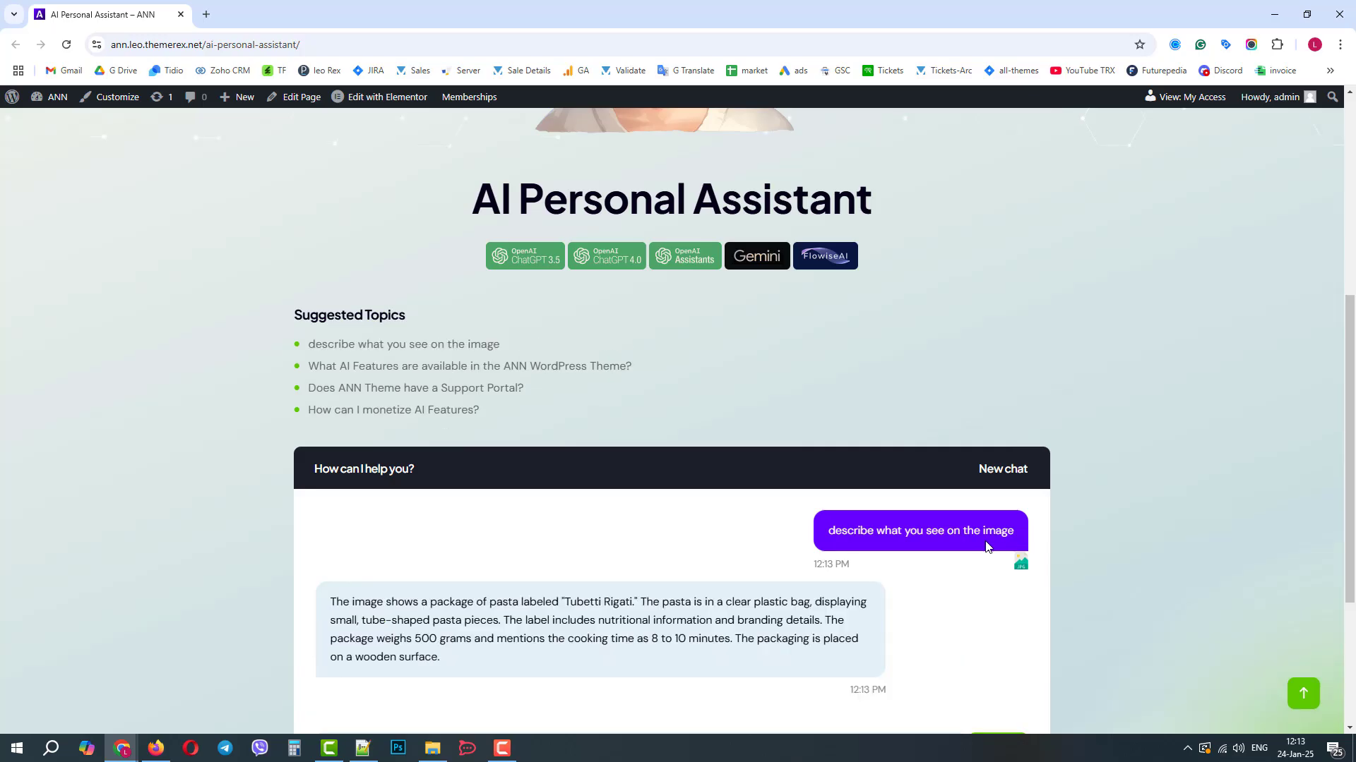
Highlight the reply's description of the 500-gram Tubetti Rigati pasta in a clear plastic bag.
{"action": "left_click_drag", "start_coordinate": [502, 602], "coordinate": [832, 602]}
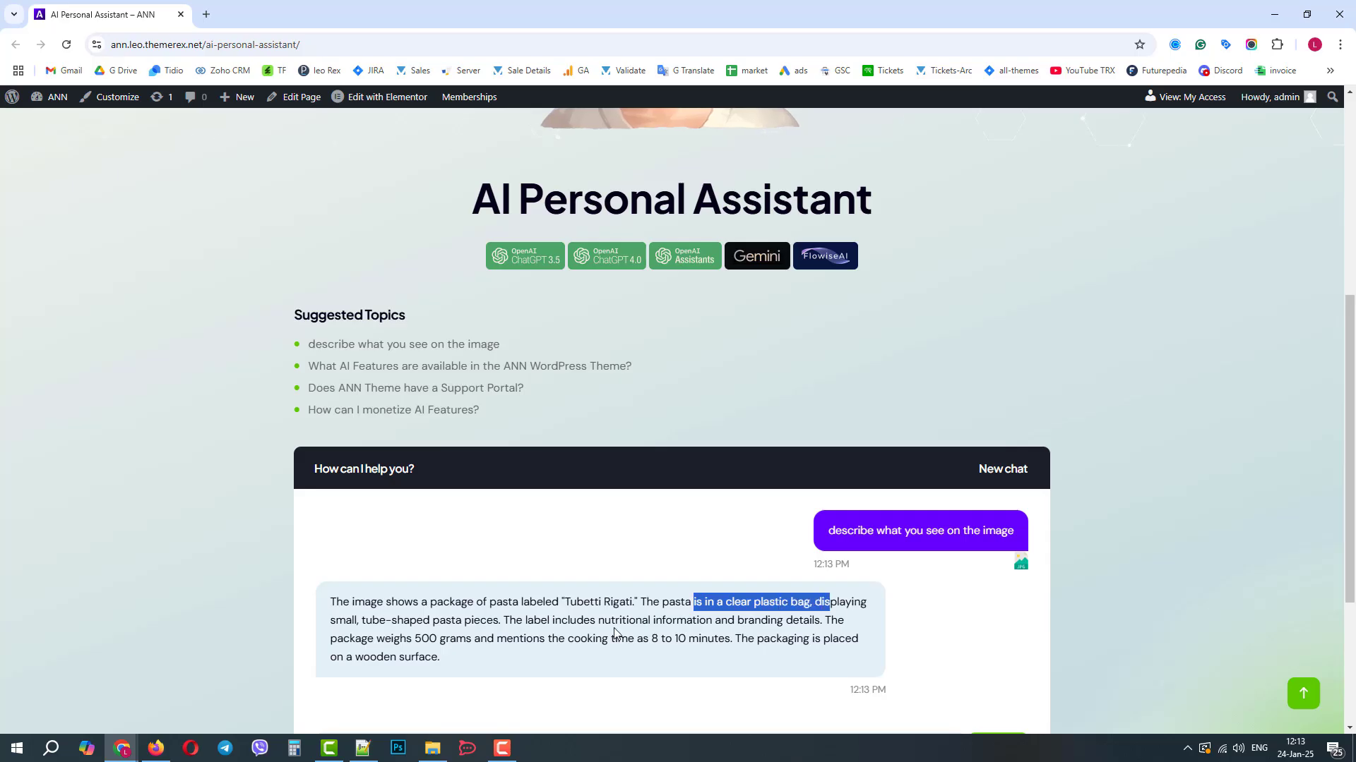
{"action": "left_click", "coordinate": [489, 632]}
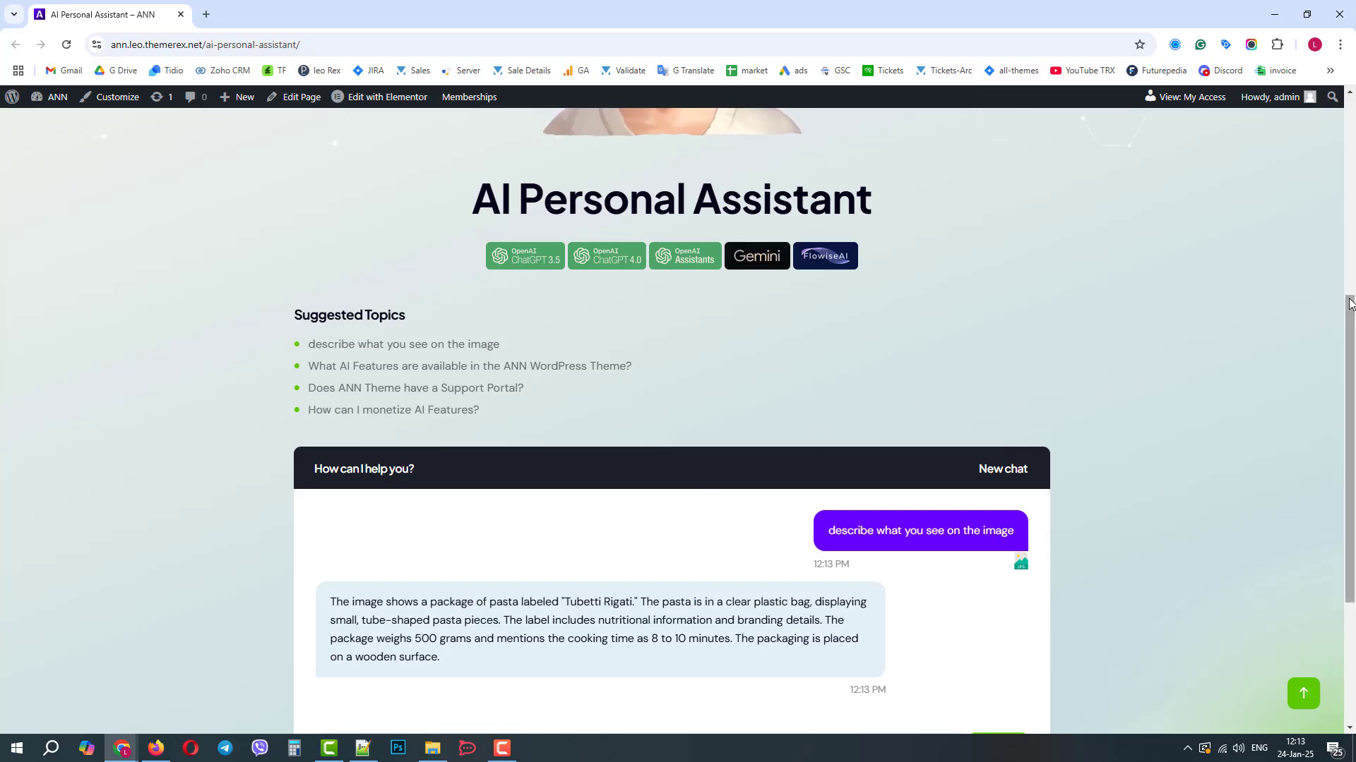
{"action": "left_click_drag", "start_coordinate": [1340, 330], "coordinate": [1339, 358]}
{"action": "scroll", "coordinate": [1339, 358], "scroll_direction": "down", "scroll_amount": 1}
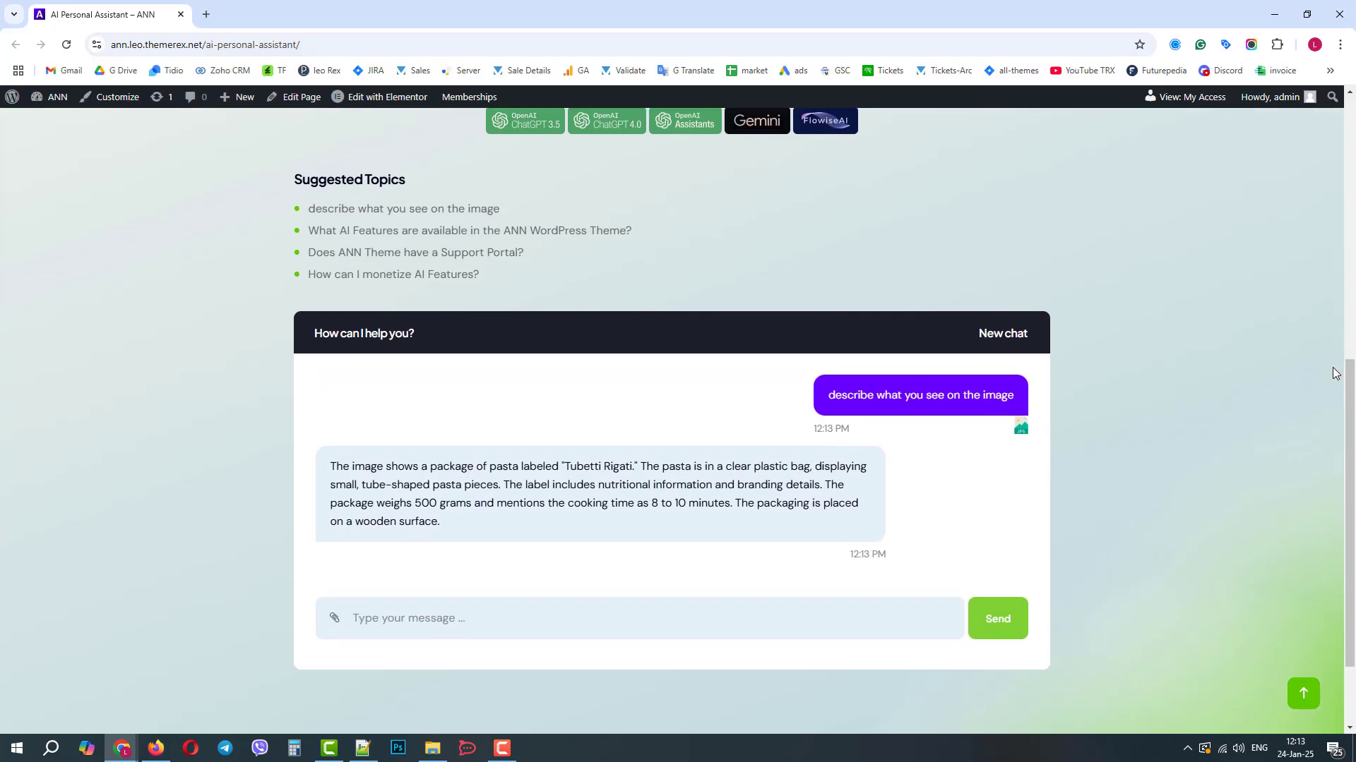
Ask where the pasta is from; the assistant says its origin can't be determined.
{"action": "left_click", "coordinate": [582, 622]}
{"action": "type", "text": "wh"}
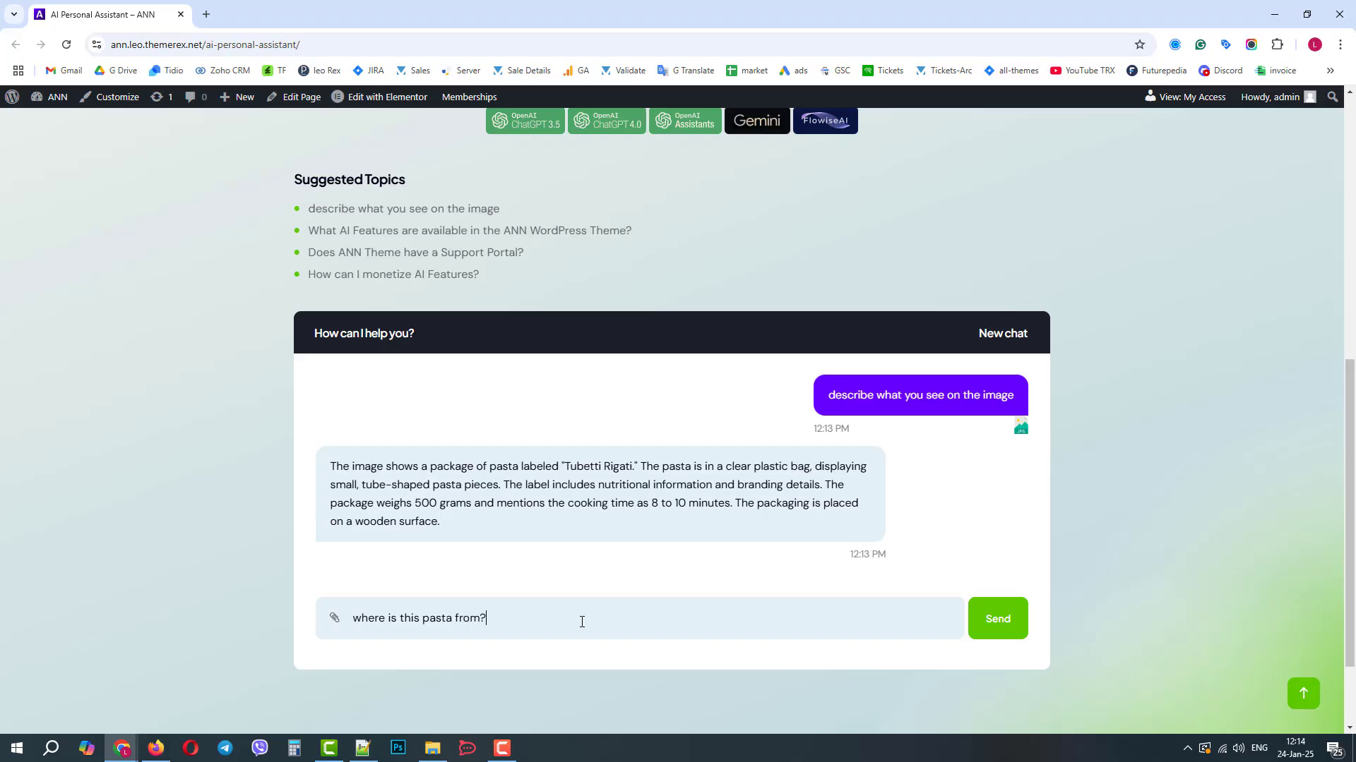
{"action": "key", "text": "Return"}
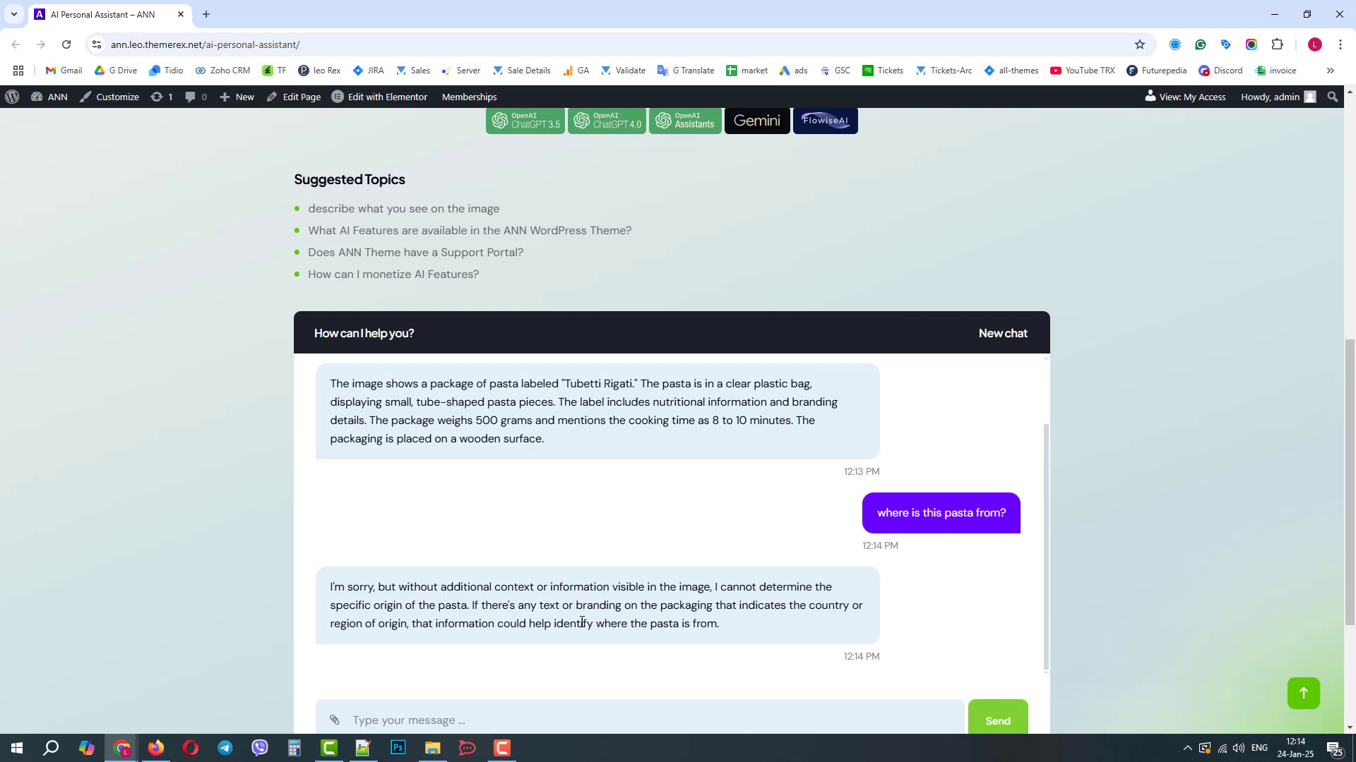
Ask how many portions the bag yields and get the answer of 4–6 servings.
{"action": "scroll", "coordinate": [1133, 536], "scroll_direction": "down", "scroll_amount": 2}
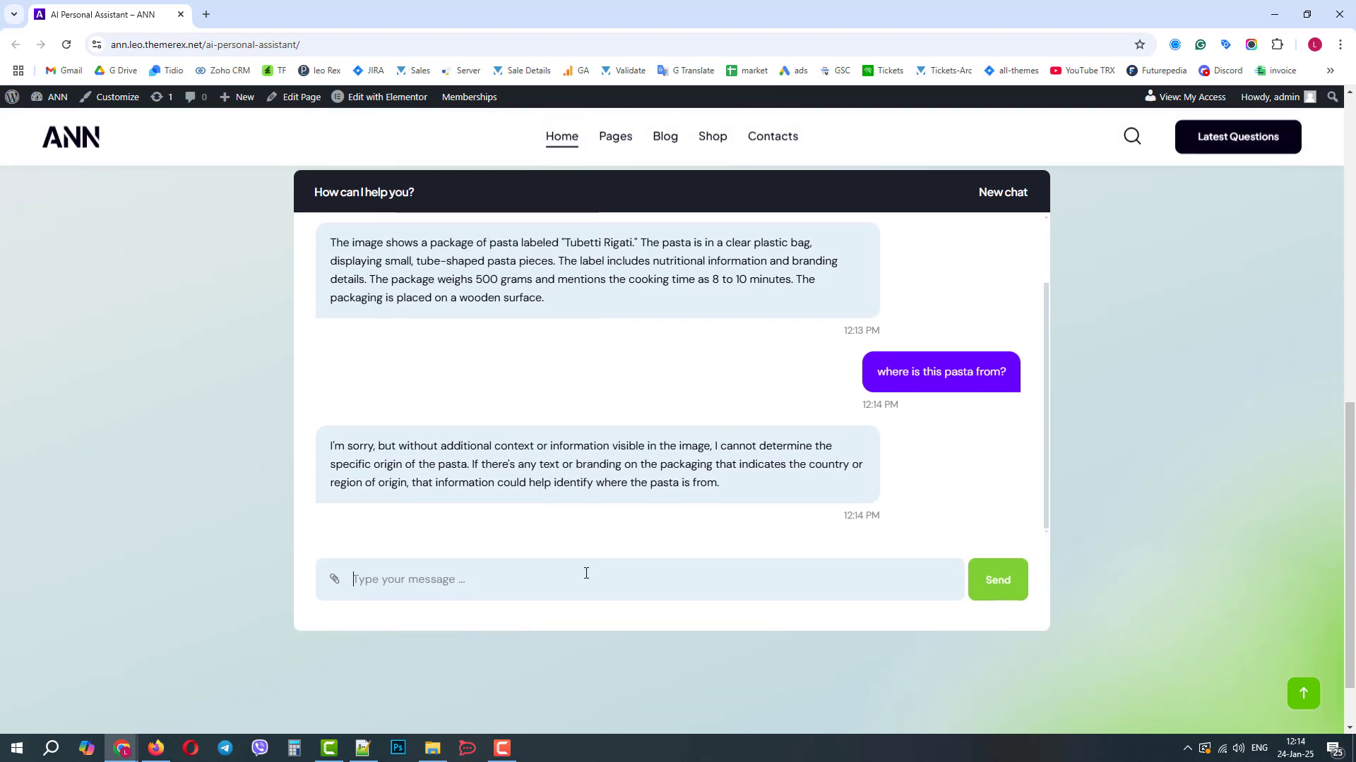
{"action": "type", "text": "how may"}
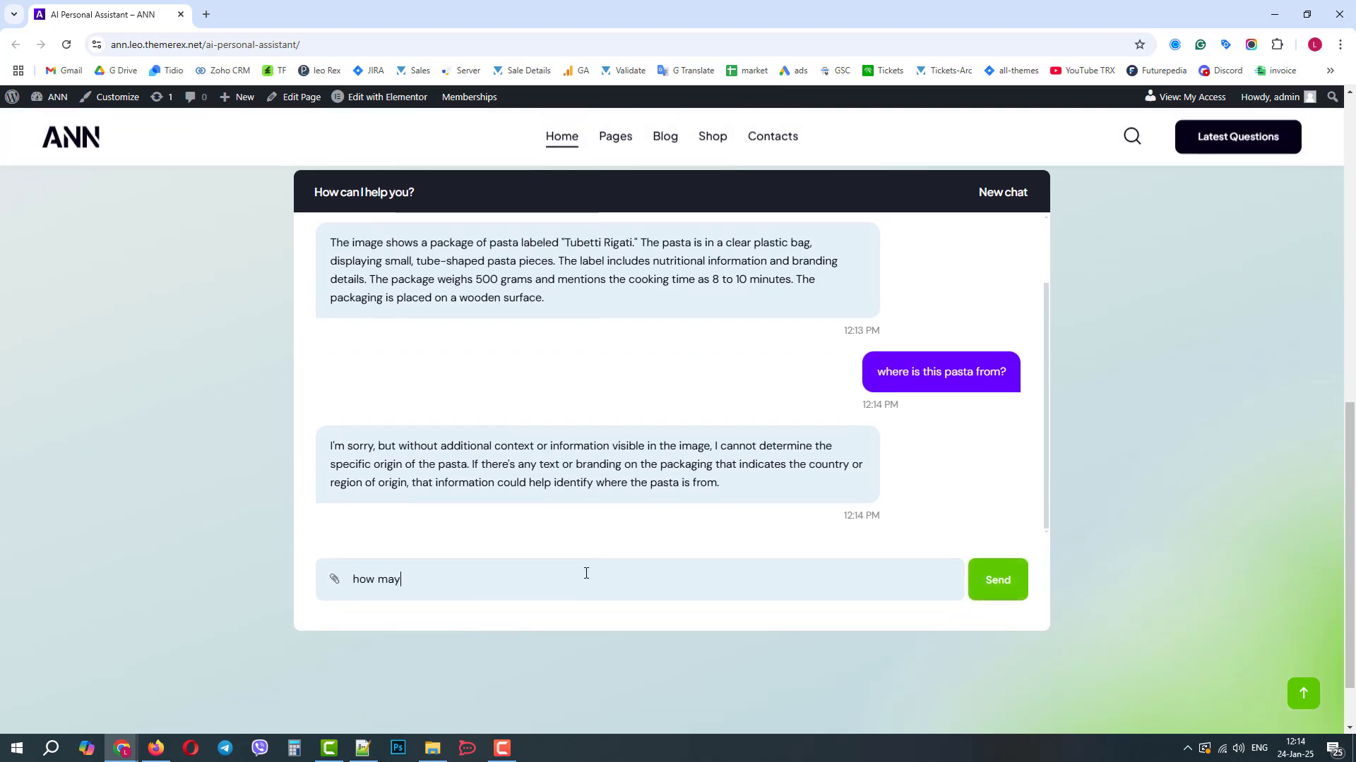
{"action": "type", "text": " portion "}
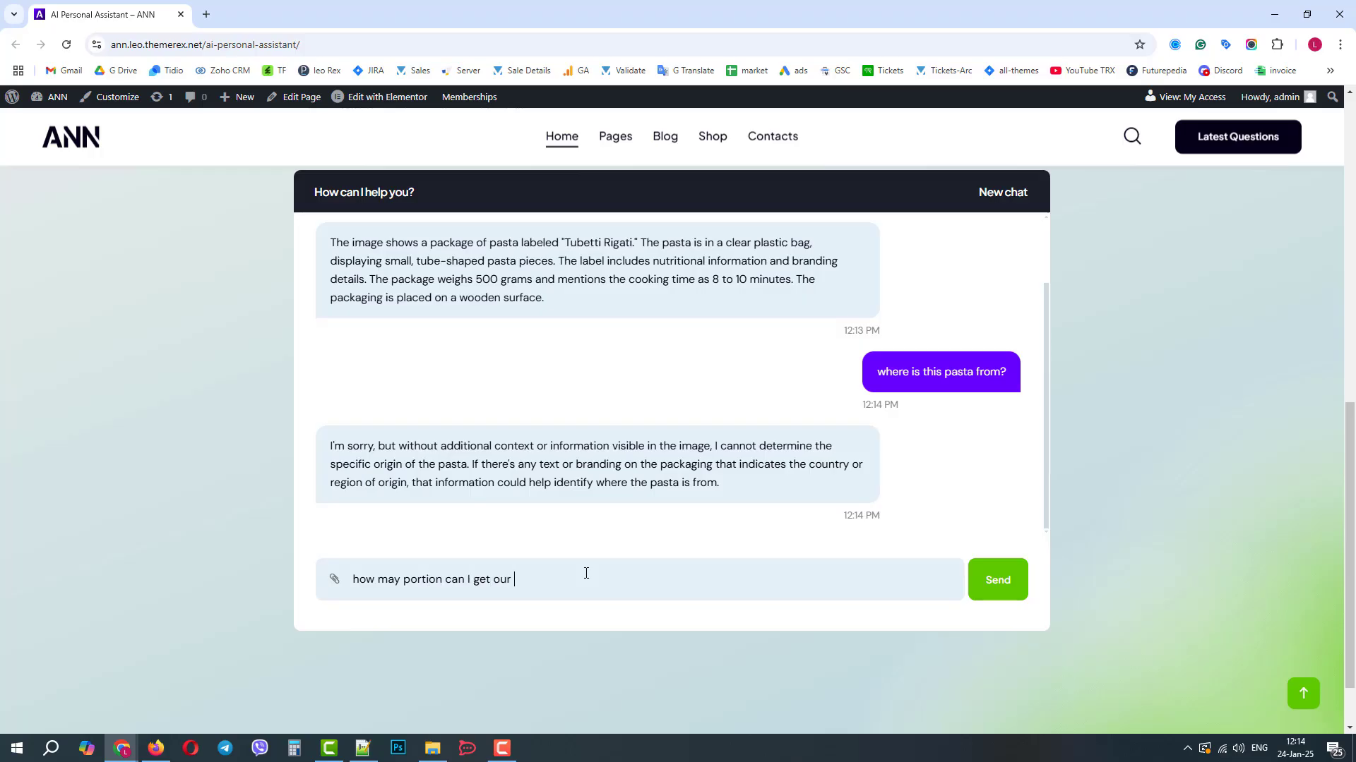
{"action": "type", "text": "can I get out of the baf"}
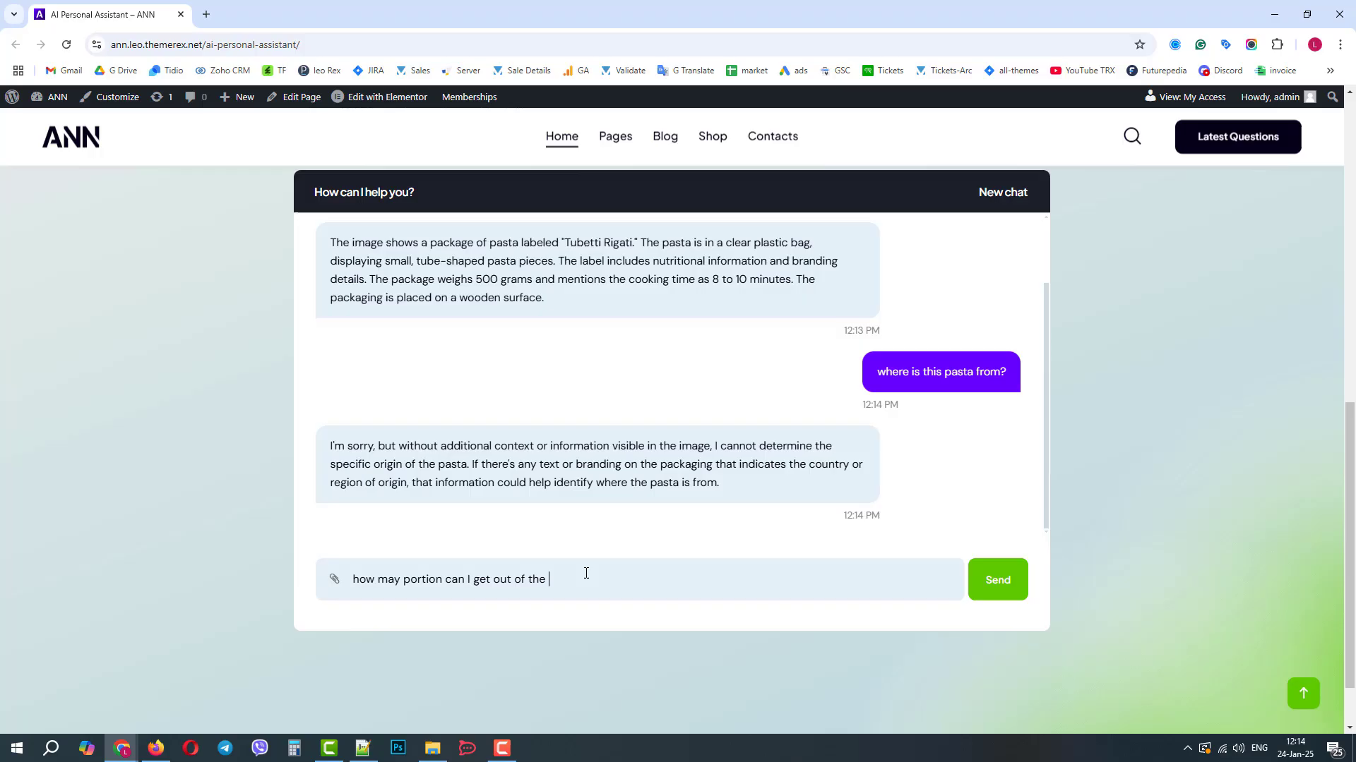
{"action": "key", "text": "Return"}
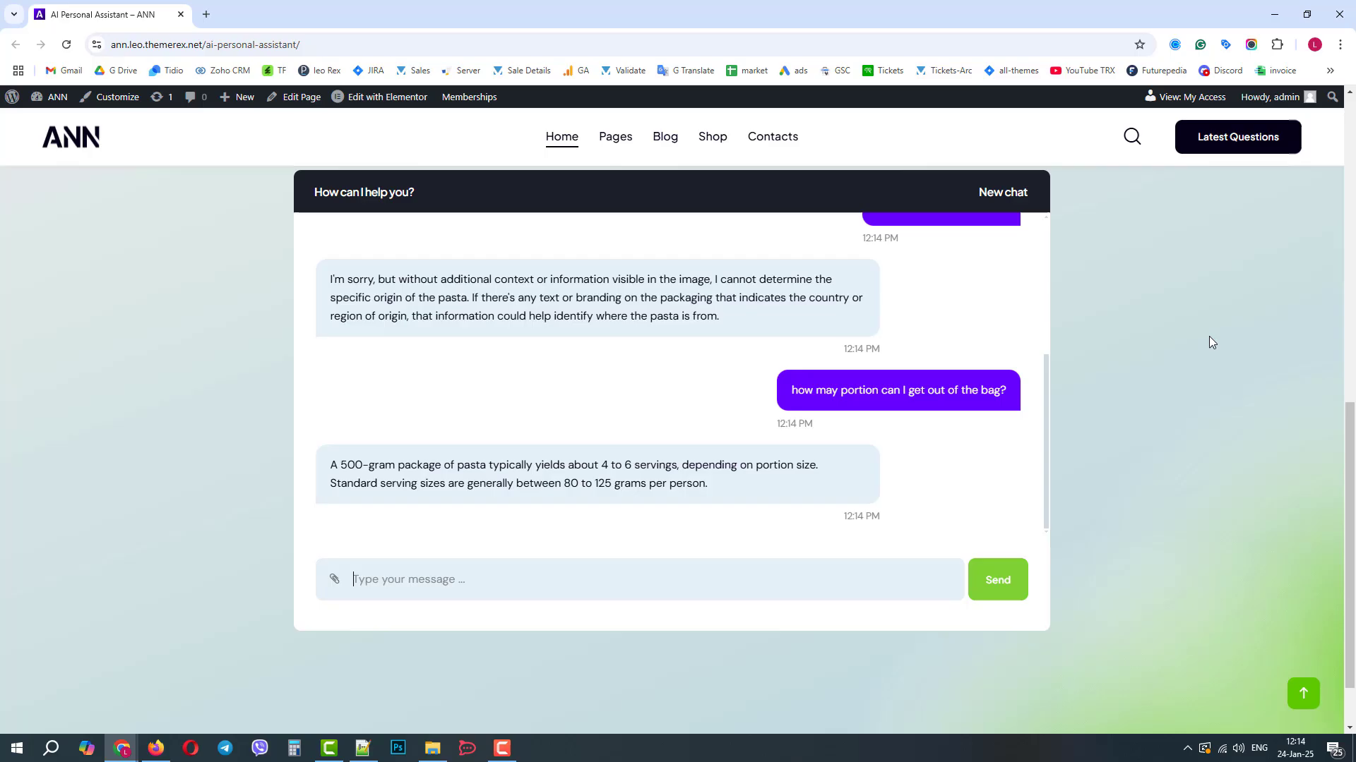
{"action": "left_click_drag", "start_coordinate": [1350, 448], "coordinate": [1353, 356]}
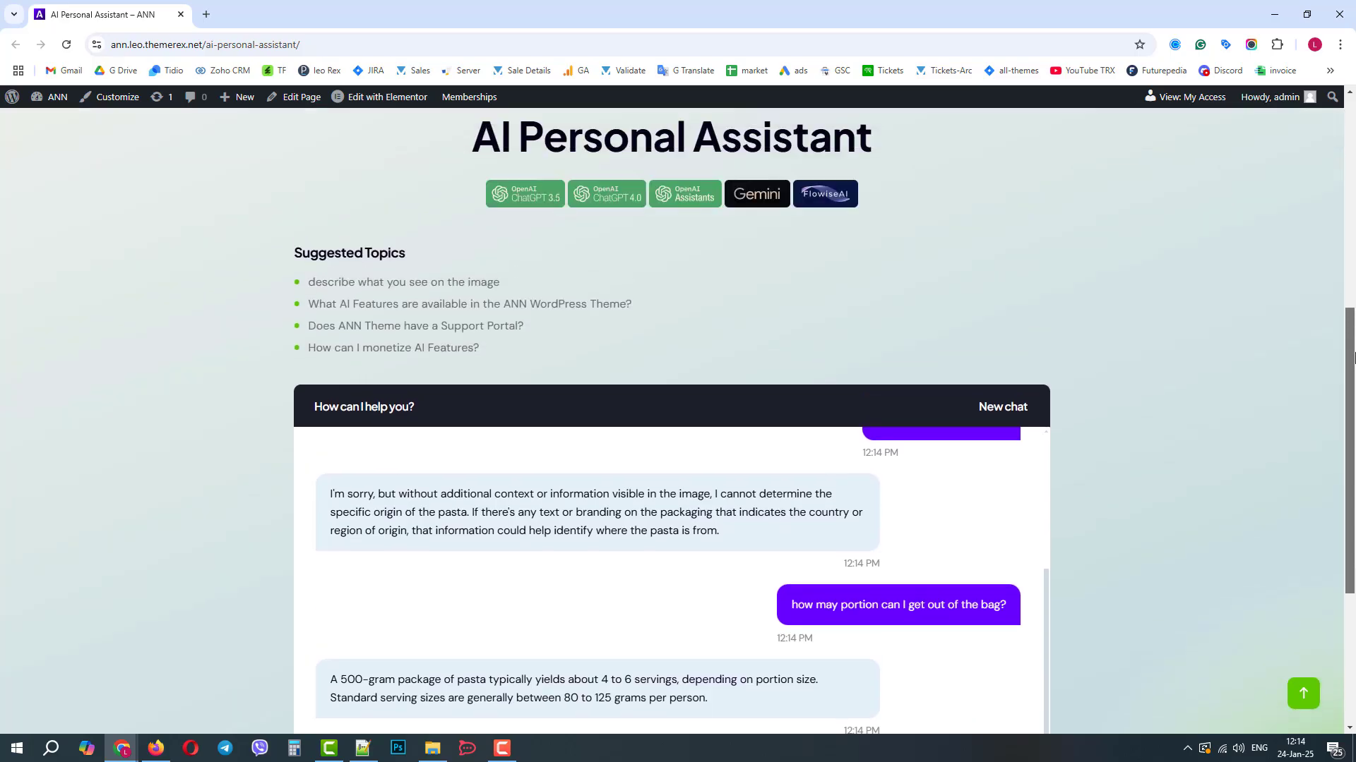
Go from the dashboard to ThemeREX Addons settings and expand AI Helper's Open AI API section.
{"action": "left_click", "coordinate": [56, 120]}
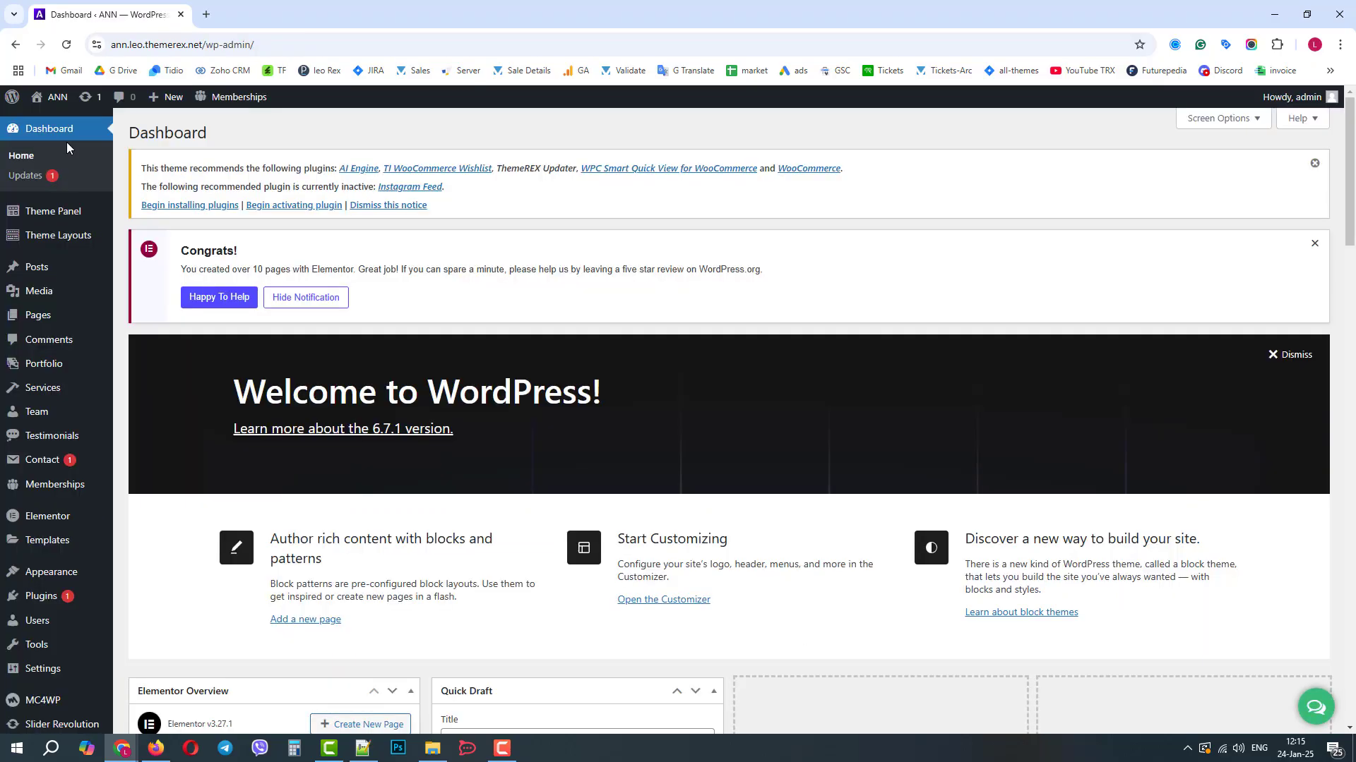
{"action": "mouse_move", "coordinate": [96, 214]}
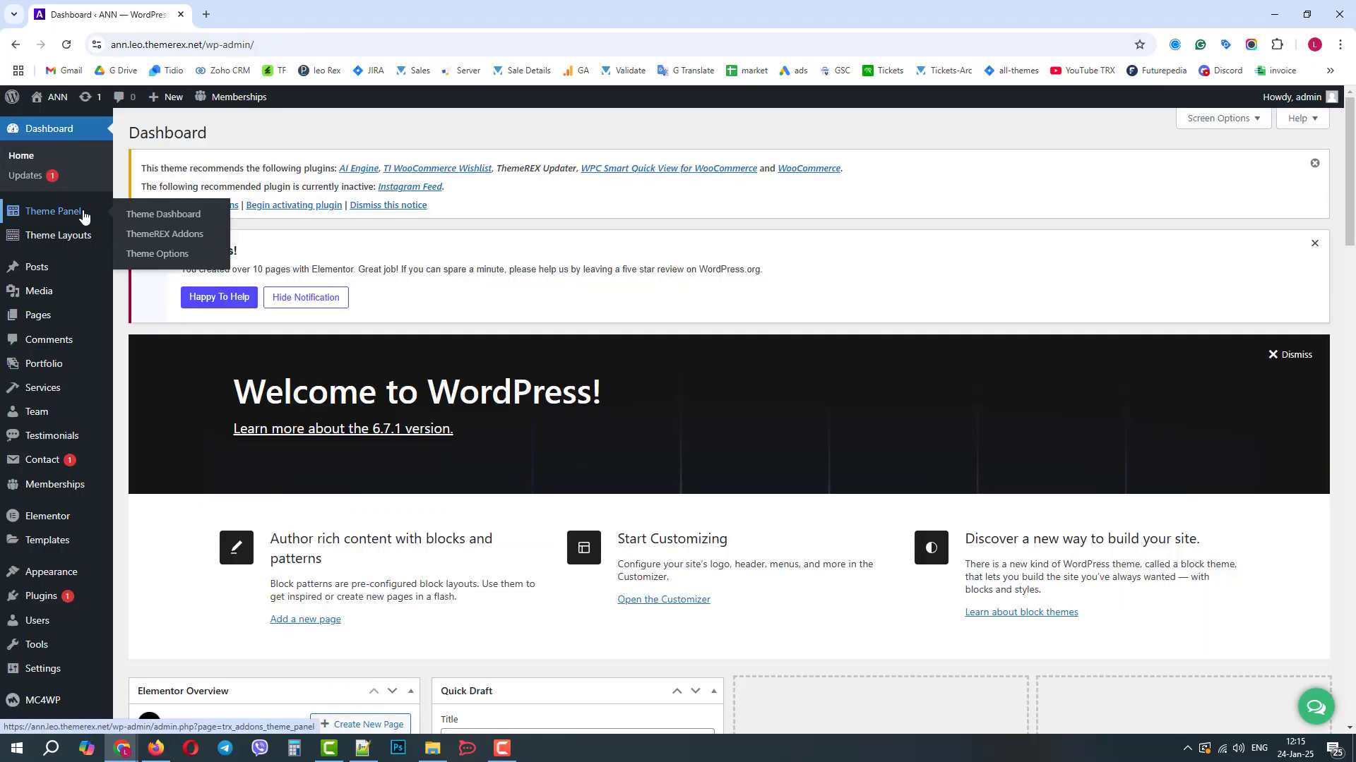
{"action": "left_click", "coordinate": [156, 235]}
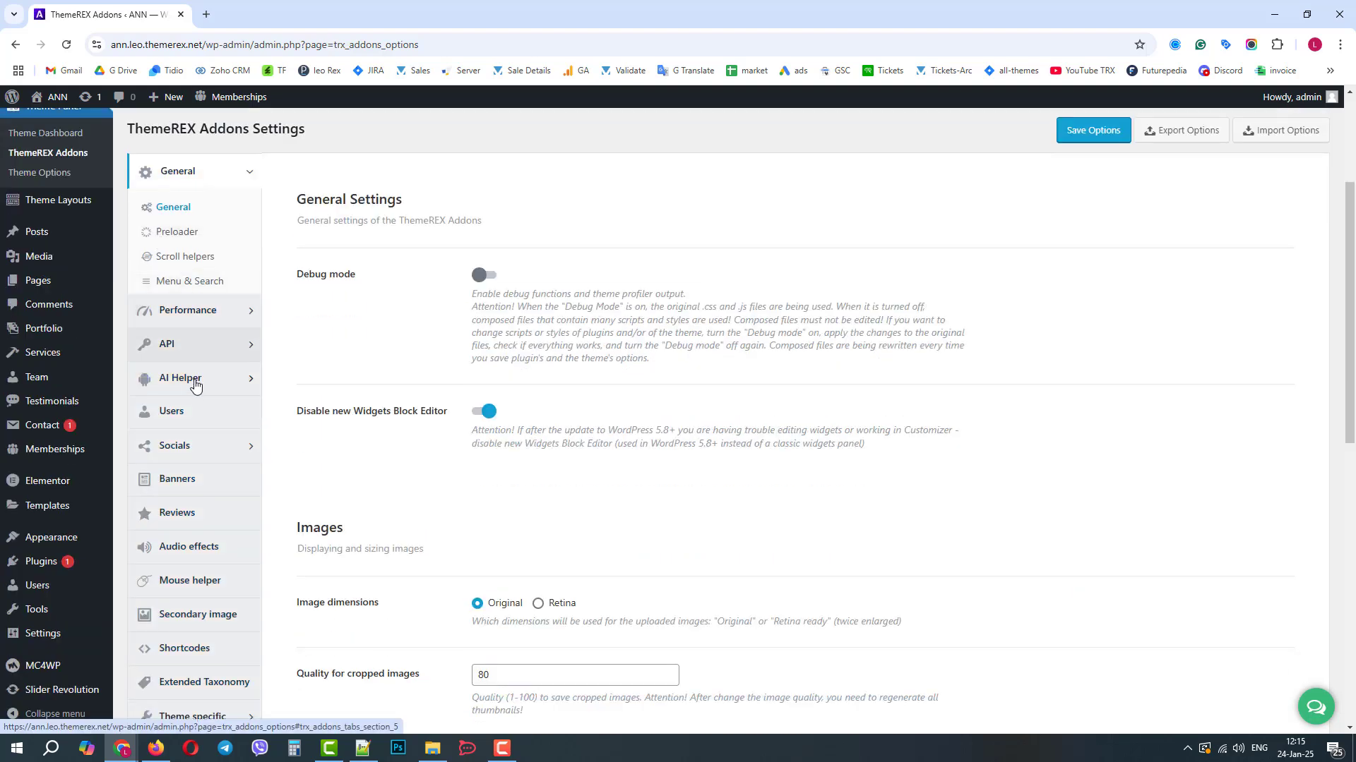
{"action": "left_click", "coordinate": [196, 389]}
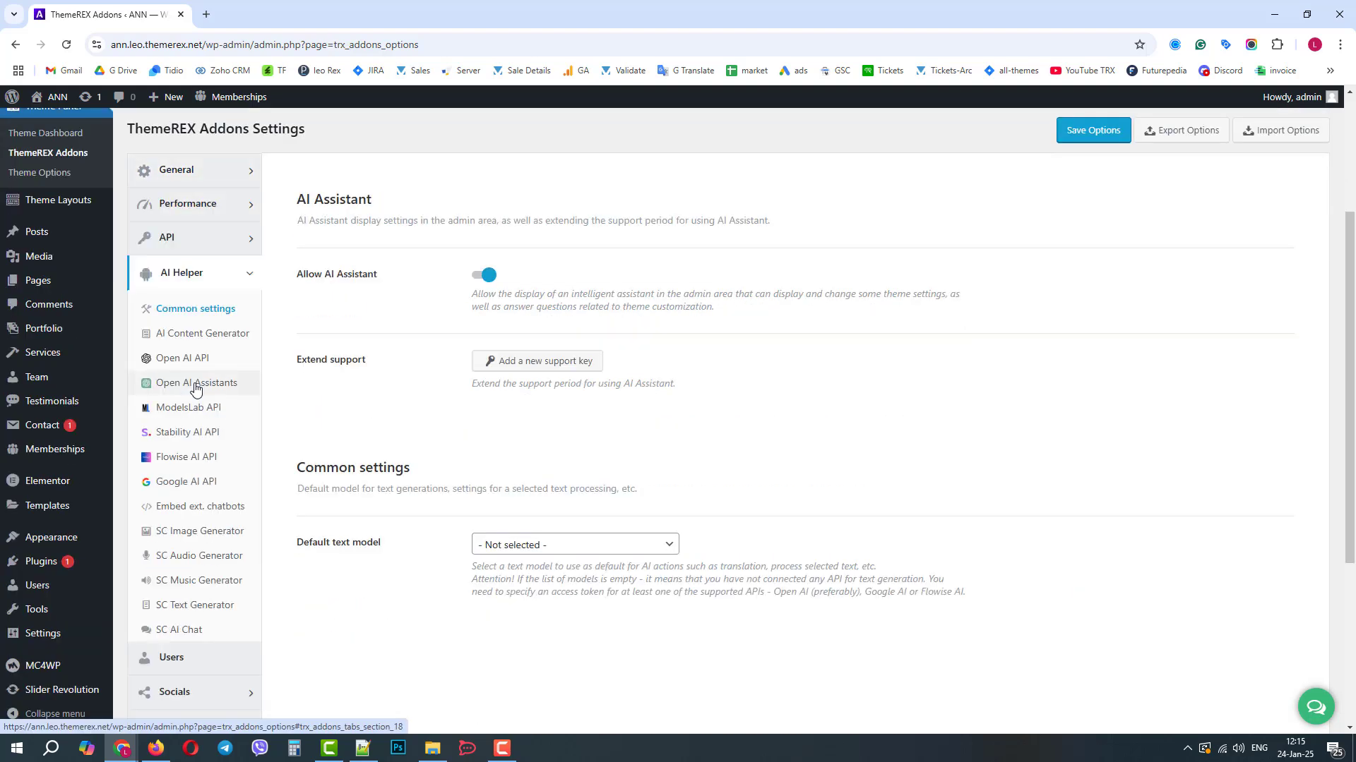
{"action": "left_click", "coordinate": [191, 360]}
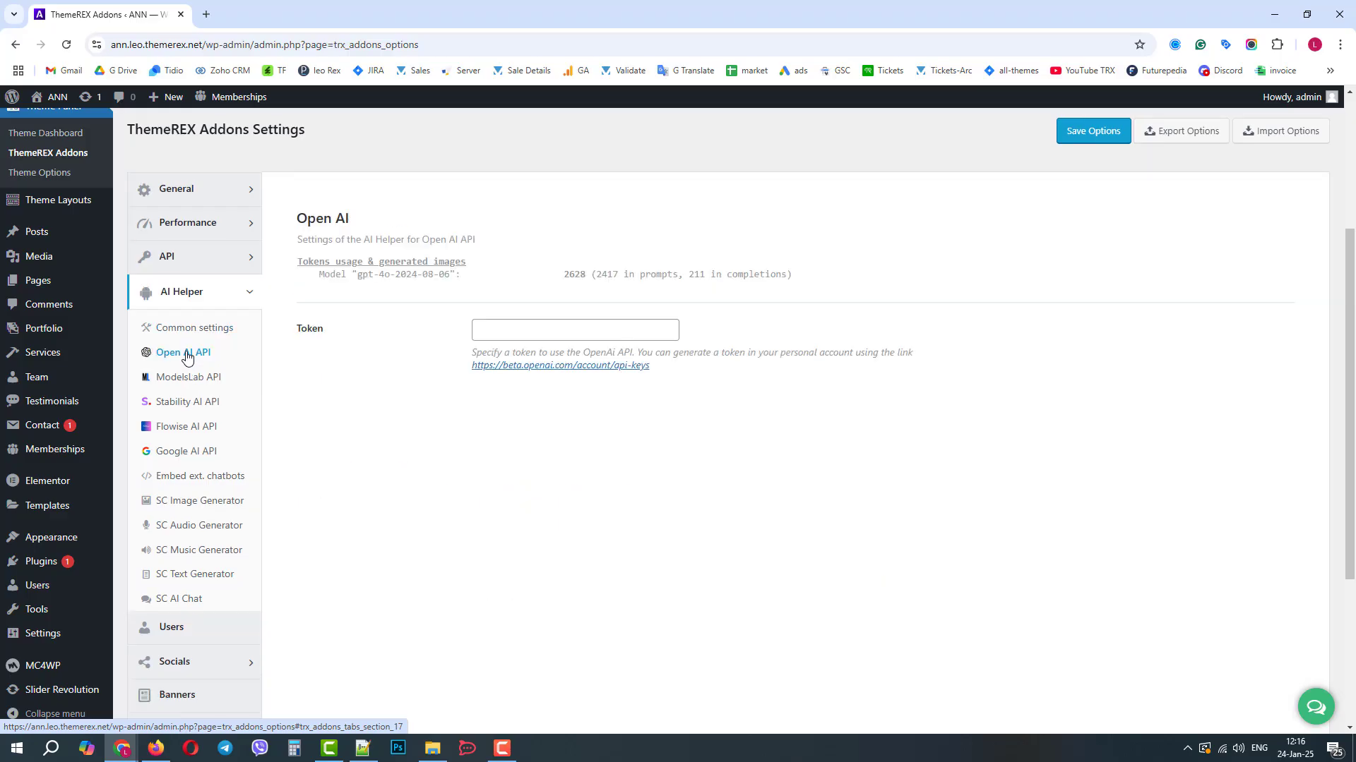
Paste an OpenAI API key into the Token field, save, and return to the Open AI API section.
{"action": "left_click", "coordinate": [528, 367]}
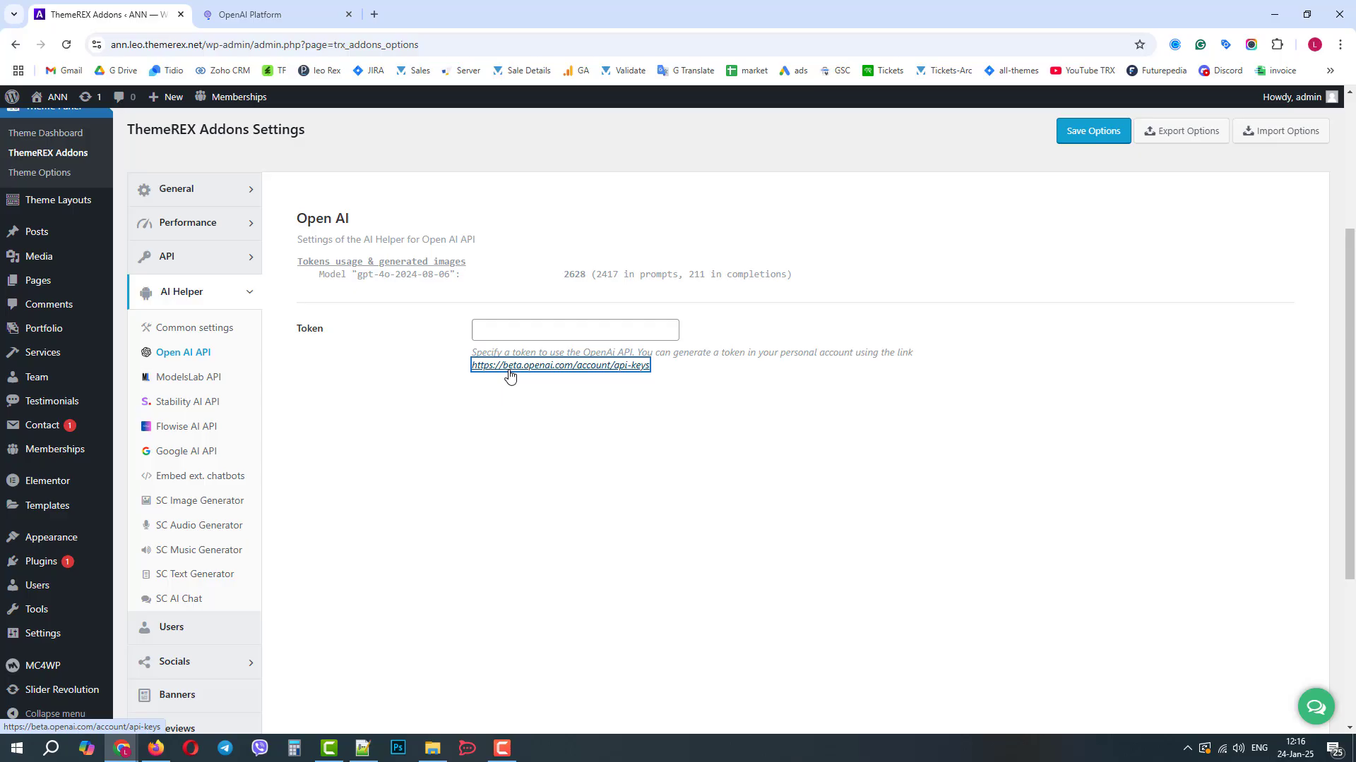
{"action": "left_click", "coordinate": [289, 16]}
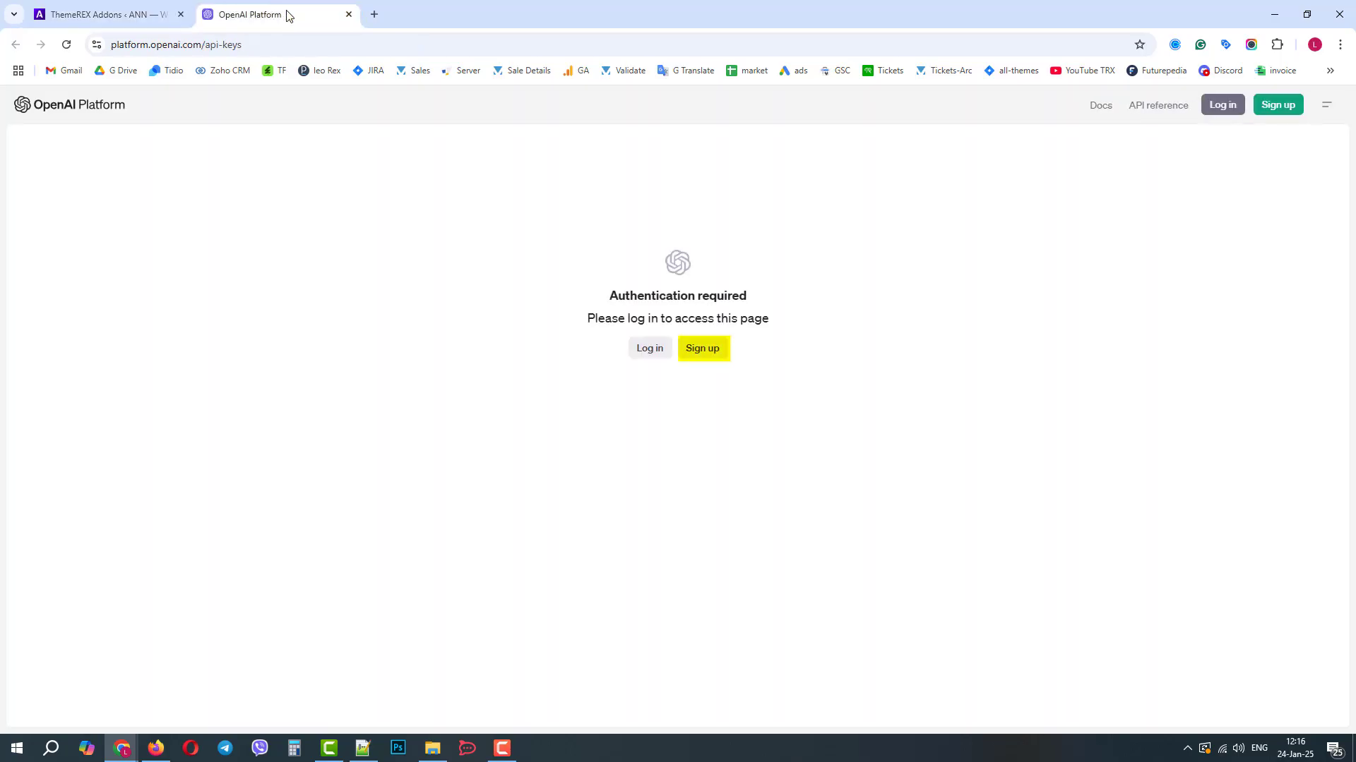
{"action": "left_click", "coordinate": [348, 14]}
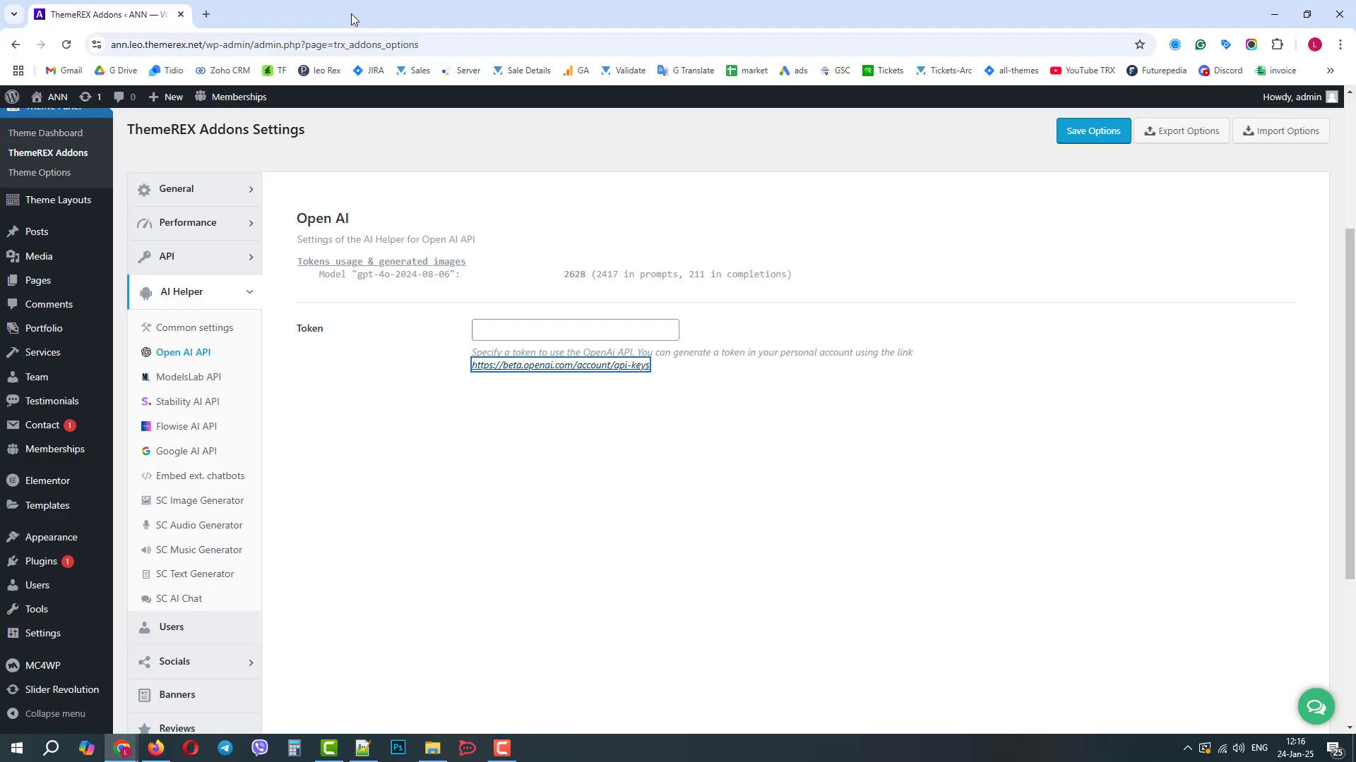
{"action": "right_click", "coordinate": [495, 331]}
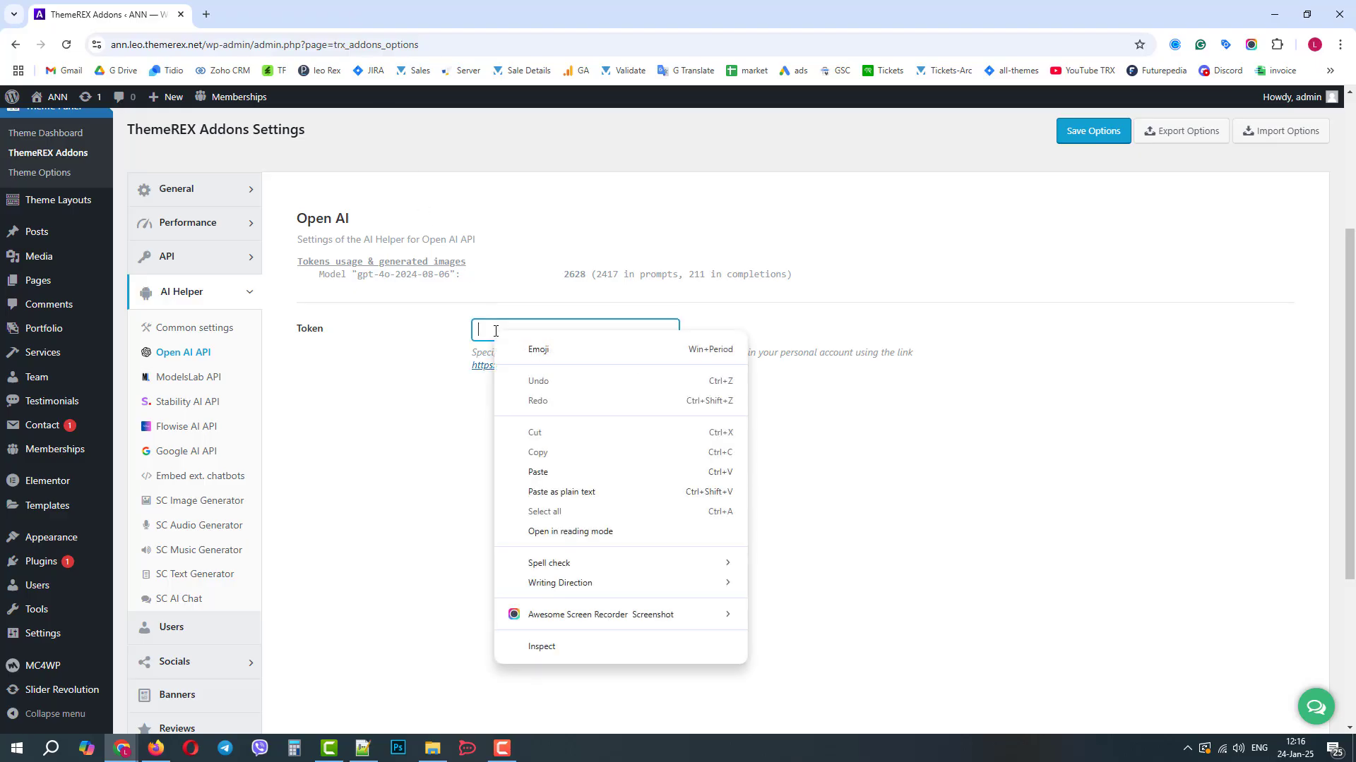
{"action": "left_click", "coordinate": [549, 473]}
{"action": "left_click", "coordinate": [1092, 139]}
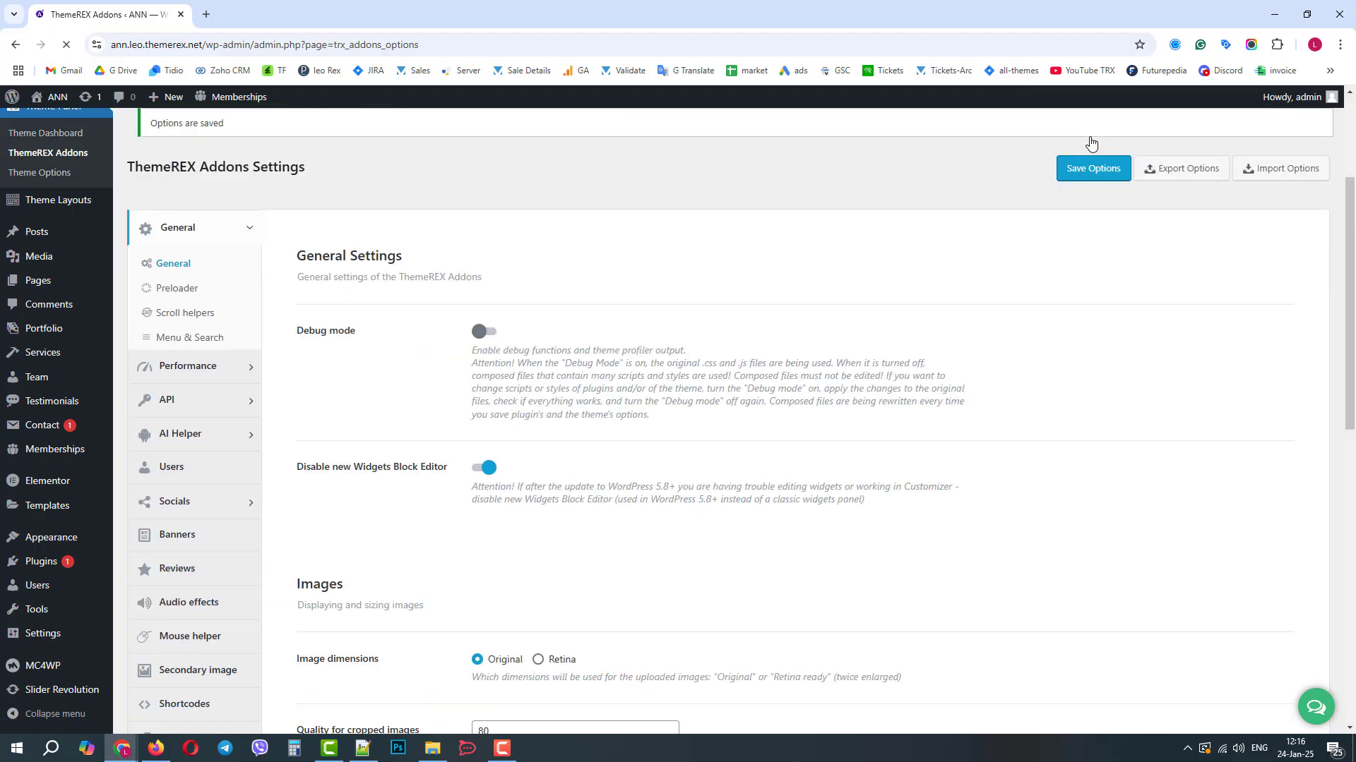
{"action": "left_click", "coordinate": [174, 438]}
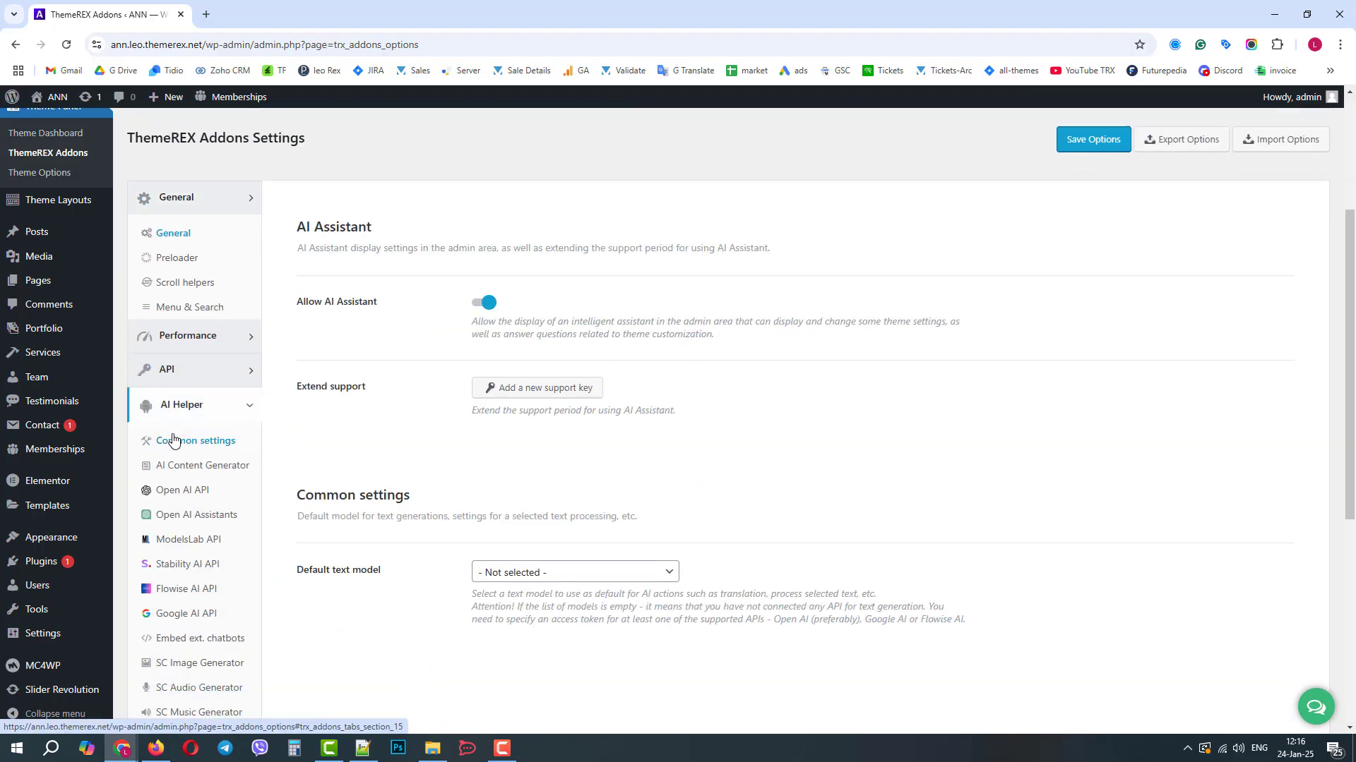
{"action": "left_click", "coordinate": [190, 380]}
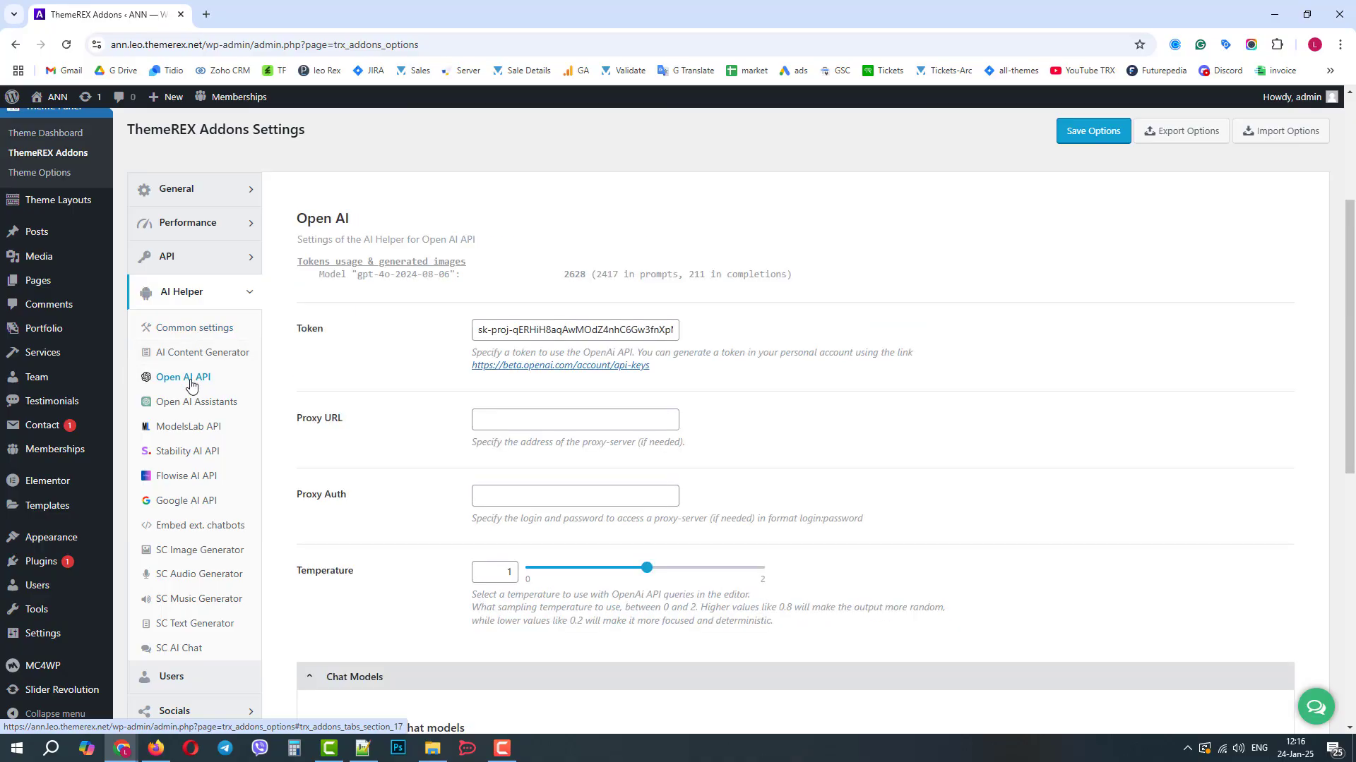
Add a new Chat Models row with Model ID gpt-4o and Title gpt-4o.
{"action": "left_click_drag", "start_coordinate": [1350, 258], "coordinate": [1327, 412]}
{"action": "scroll", "coordinate": [1327, 411], "scroll_direction": "down", "scroll_amount": 2}
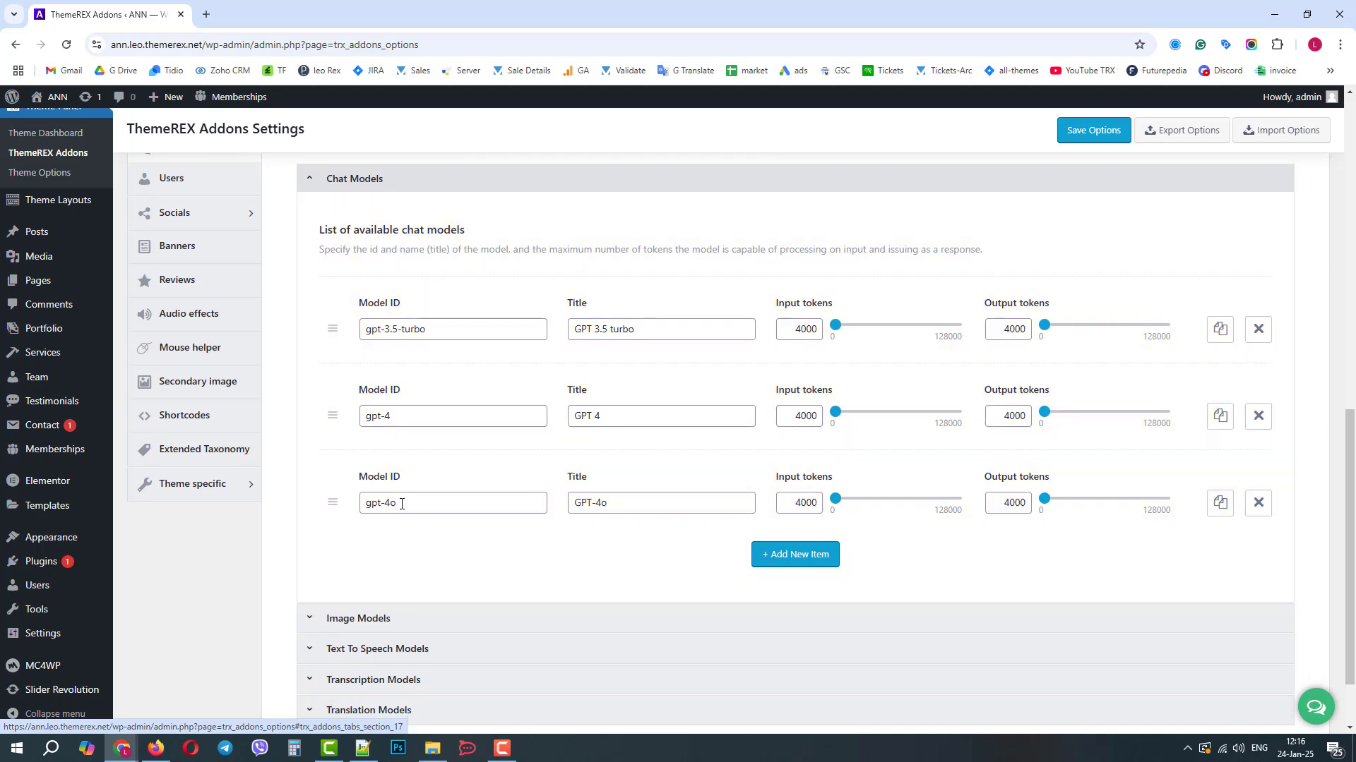
{"action": "left_click", "coordinate": [793, 558]}
{"action": "left_click_drag", "start_coordinate": [399, 503], "coordinate": [353, 506]}
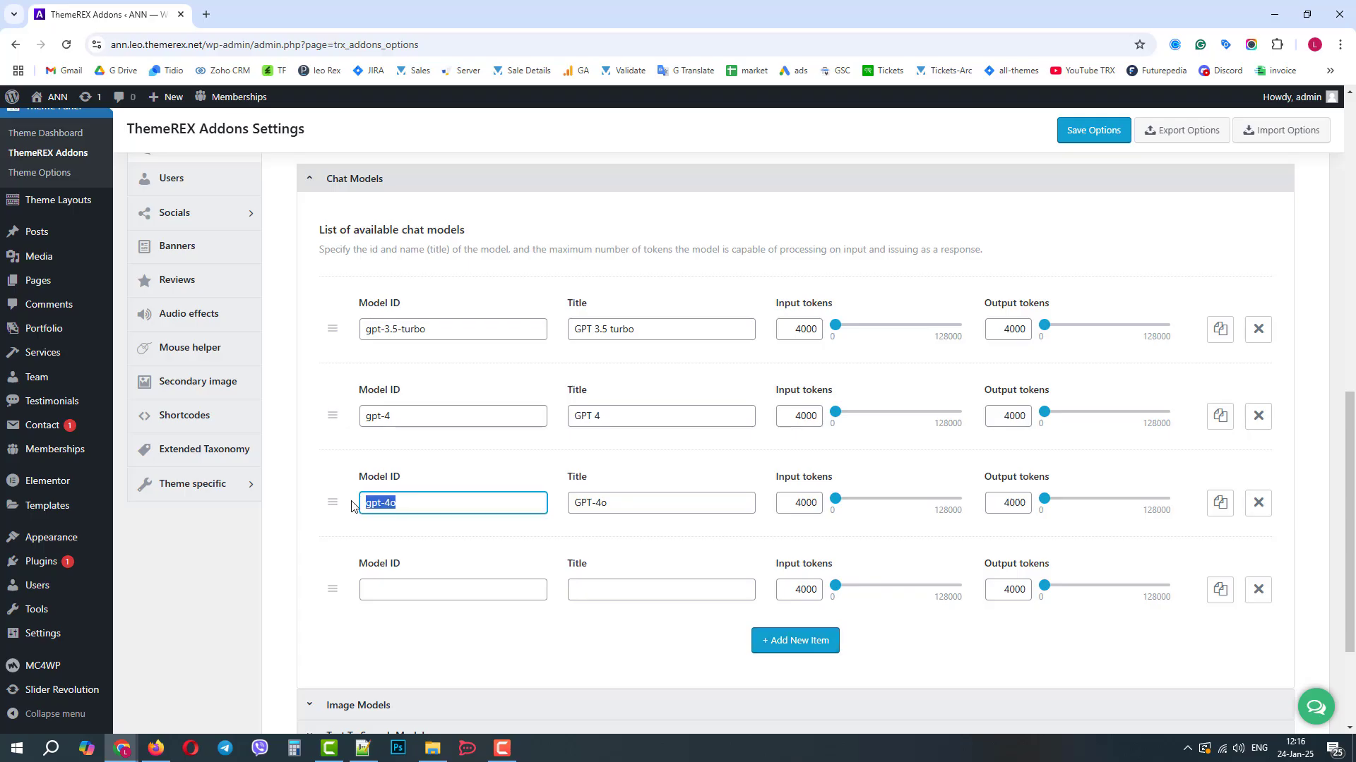
{"action": "left_click", "coordinate": [395, 597]}
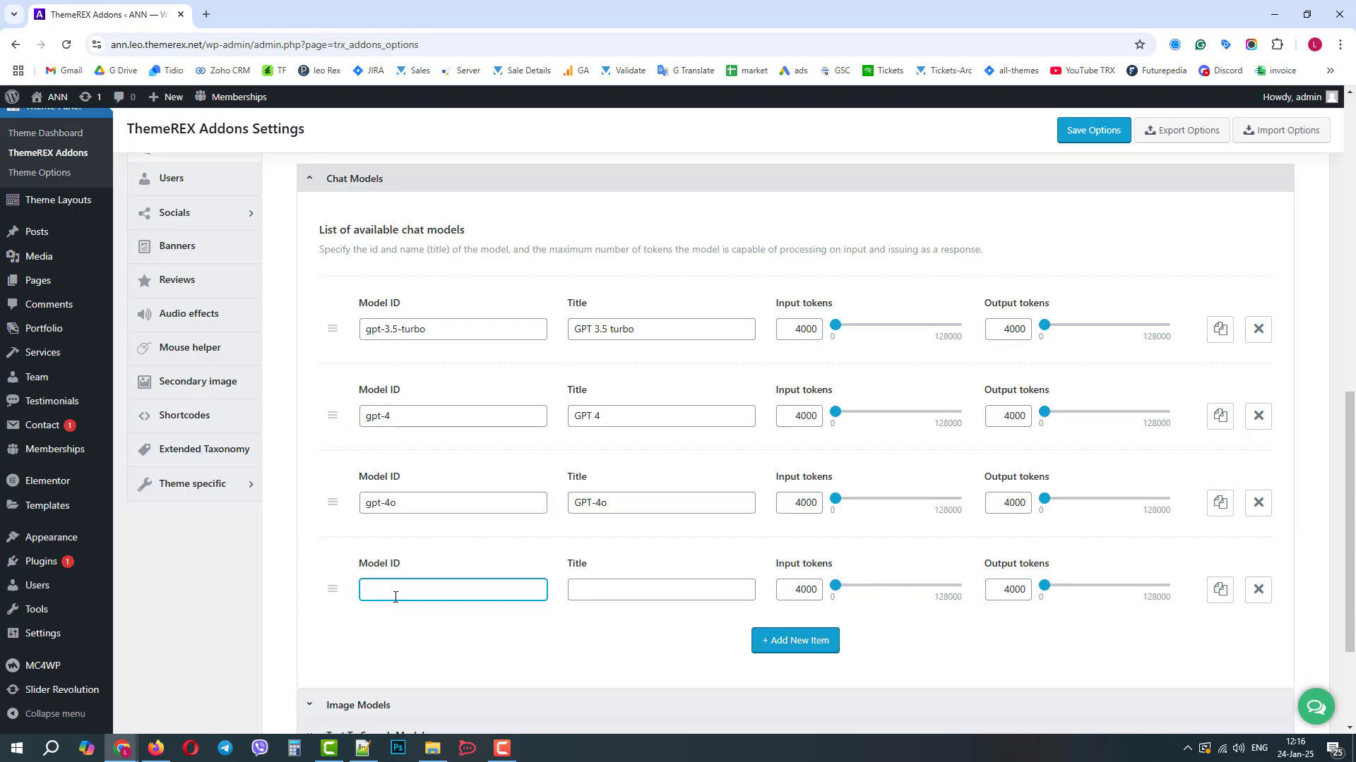
{"action": "type", "text": "gpt-4o"}
{"action": "key", "text": "ctrl+a"}
{"action": "key", "text": "ctrl+c"}
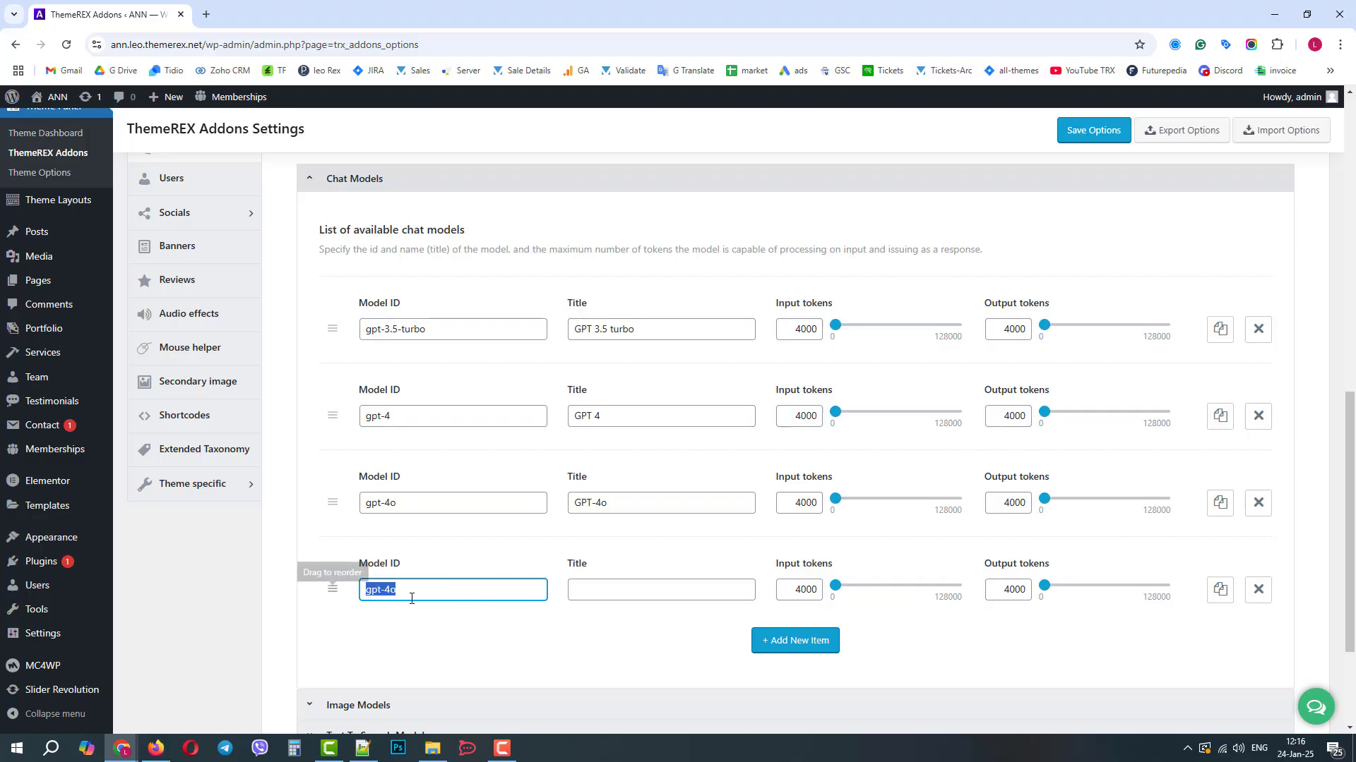
{"action": "left_click", "coordinate": [607, 590]}
{"action": "key", "text": "ctrl+v"}
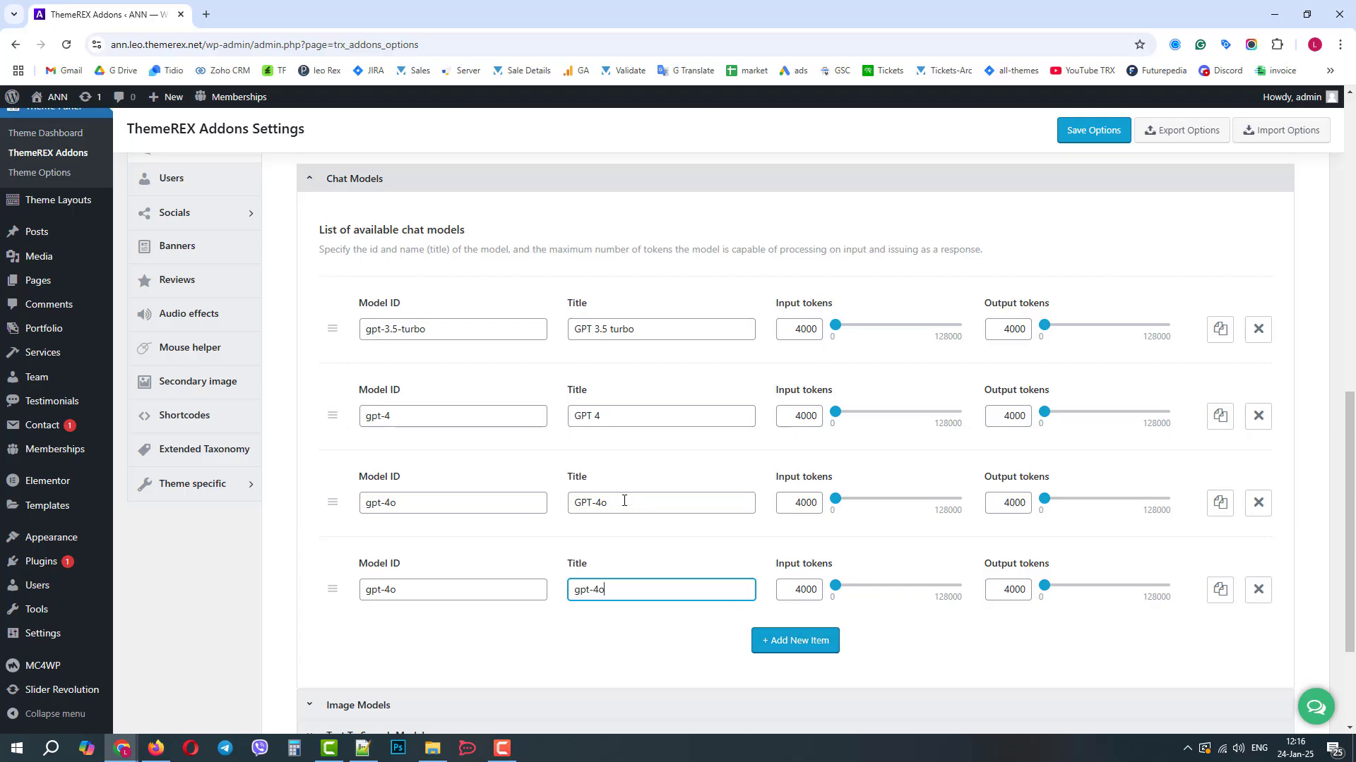
{"action": "left_click", "coordinate": [190, 606]}
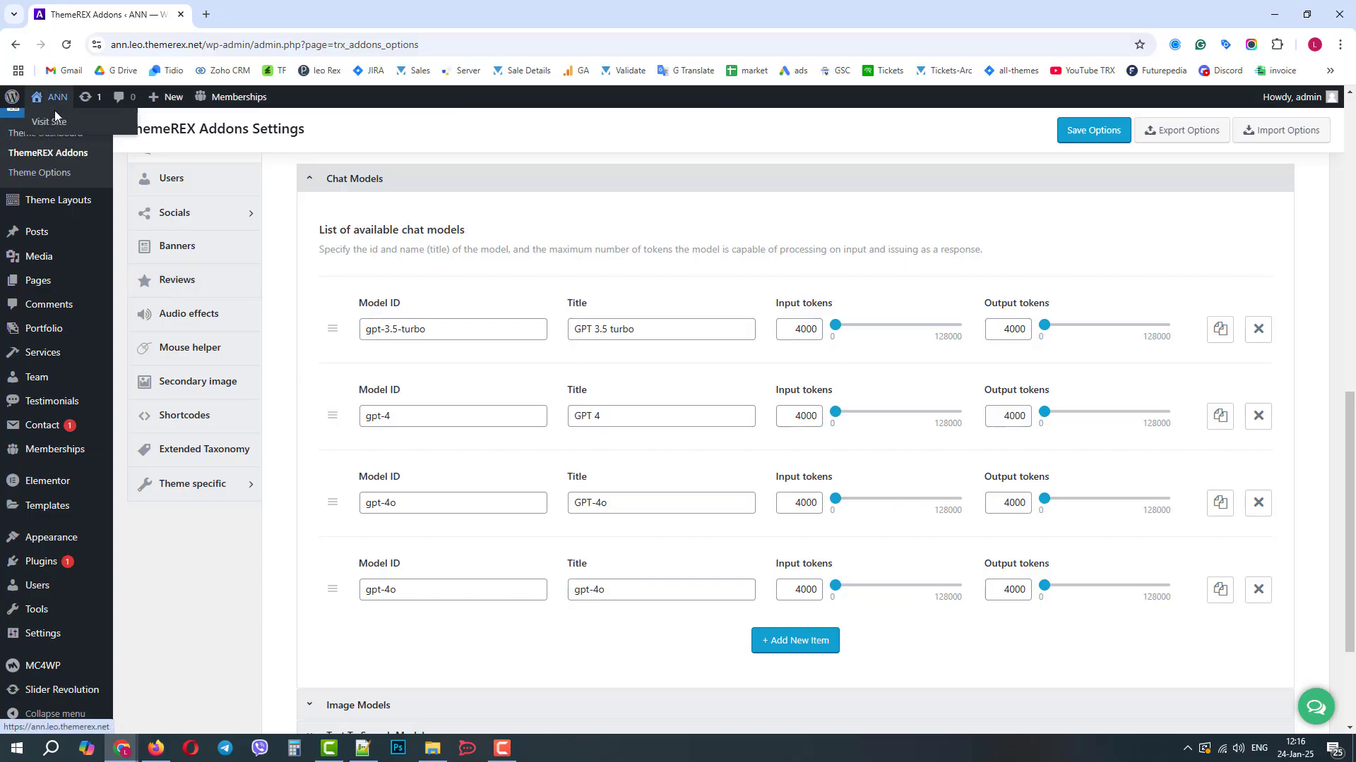
Open the site in a new tab, go to Home > AI Personal Assistant, and edit it with Elementor.
{"action": "middle_click", "coordinate": [239, 97]}
{"action": "left_click", "coordinate": [254, 14]}
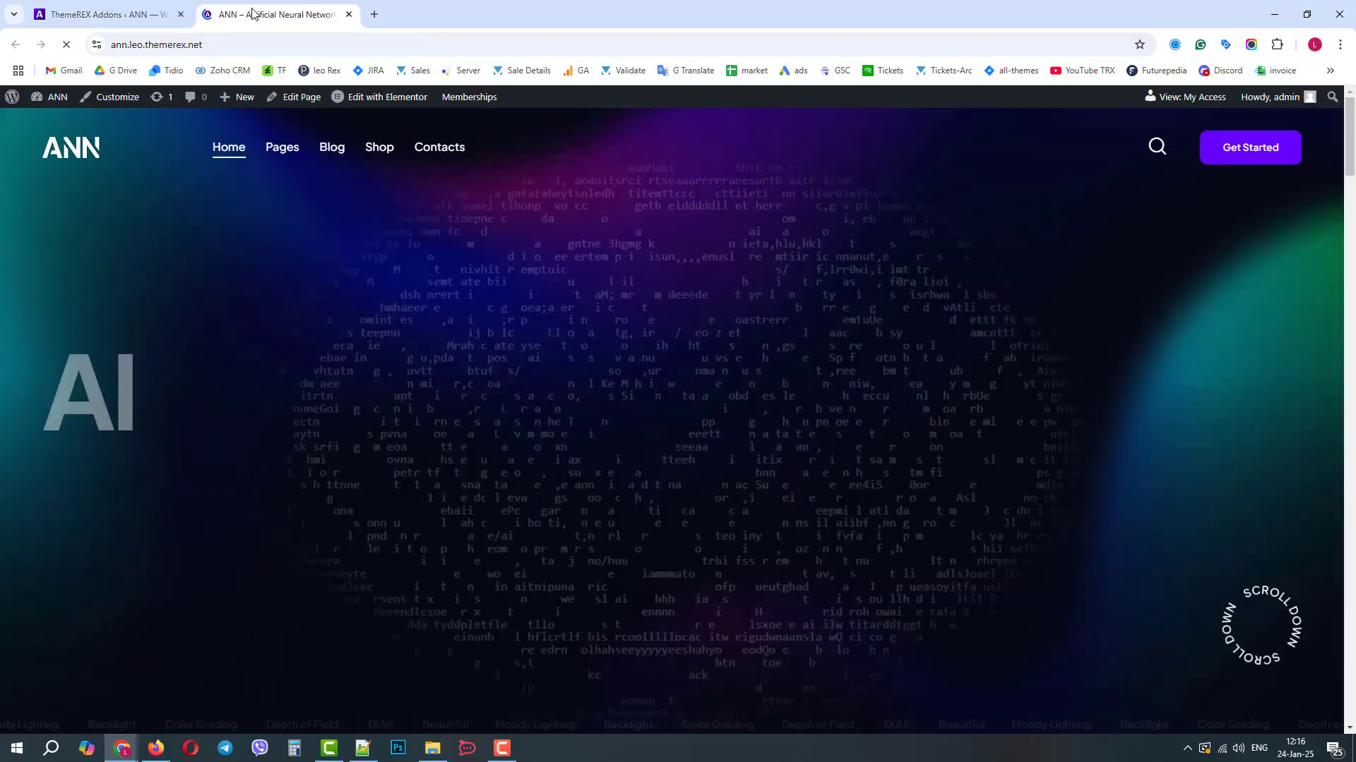
{"action": "mouse_move", "coordinate": [222, 153]}
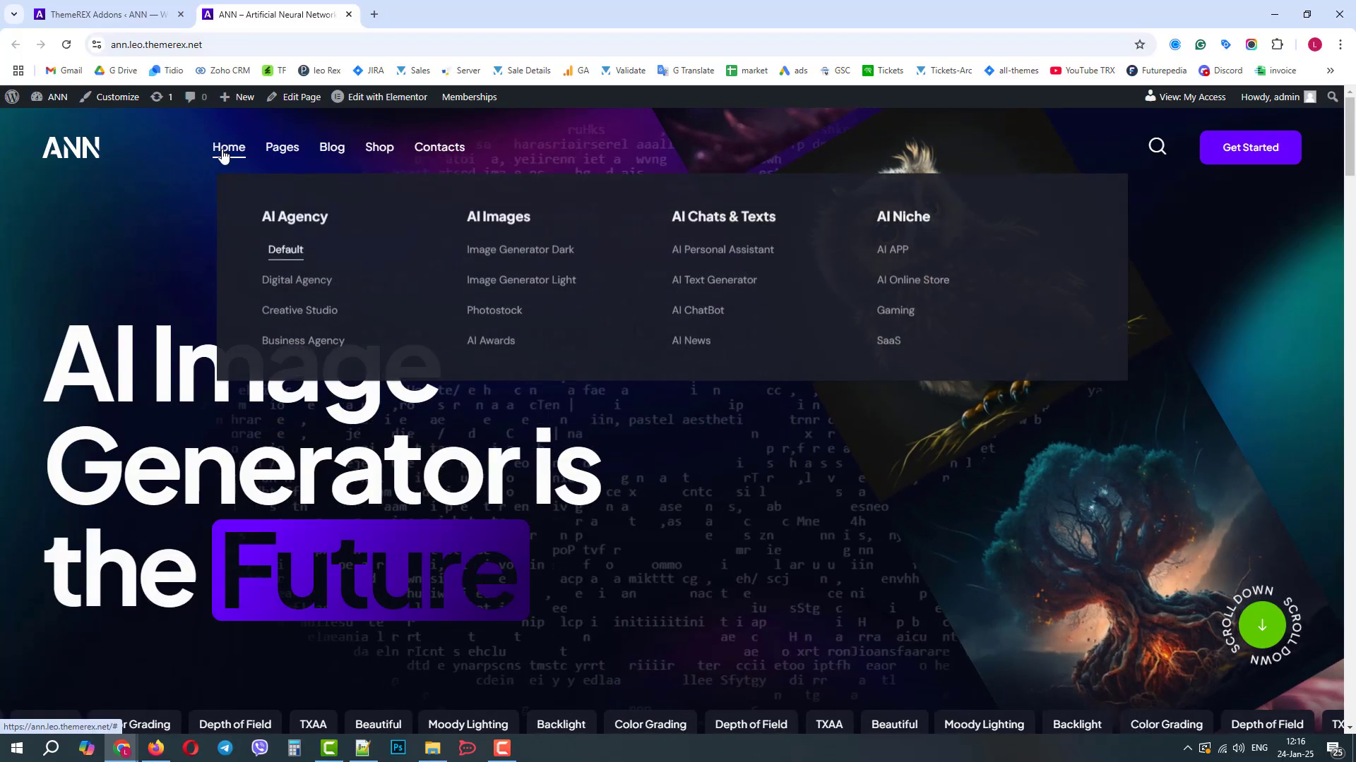
{"action": "left_click", "coordinate": [740, 252]}
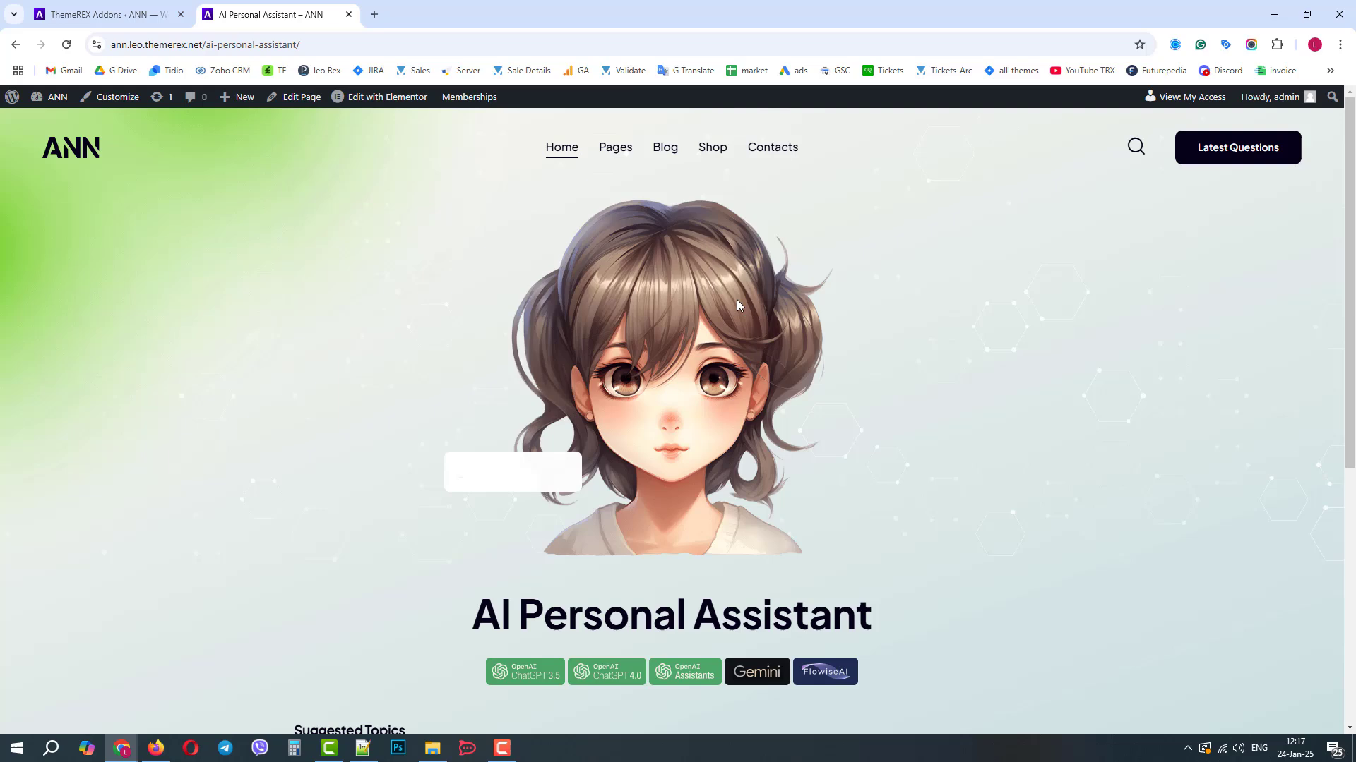
{"action": "mouse_move", "coordinate": [1351, 280]}
{"action": "left_mouse_down"}
{"action": "mouse_move", "coordinate": [1353, 503]}
{"action": "mouse_move", "coordinate": [1353, 280]}
{"action": "left_mouse_up"}
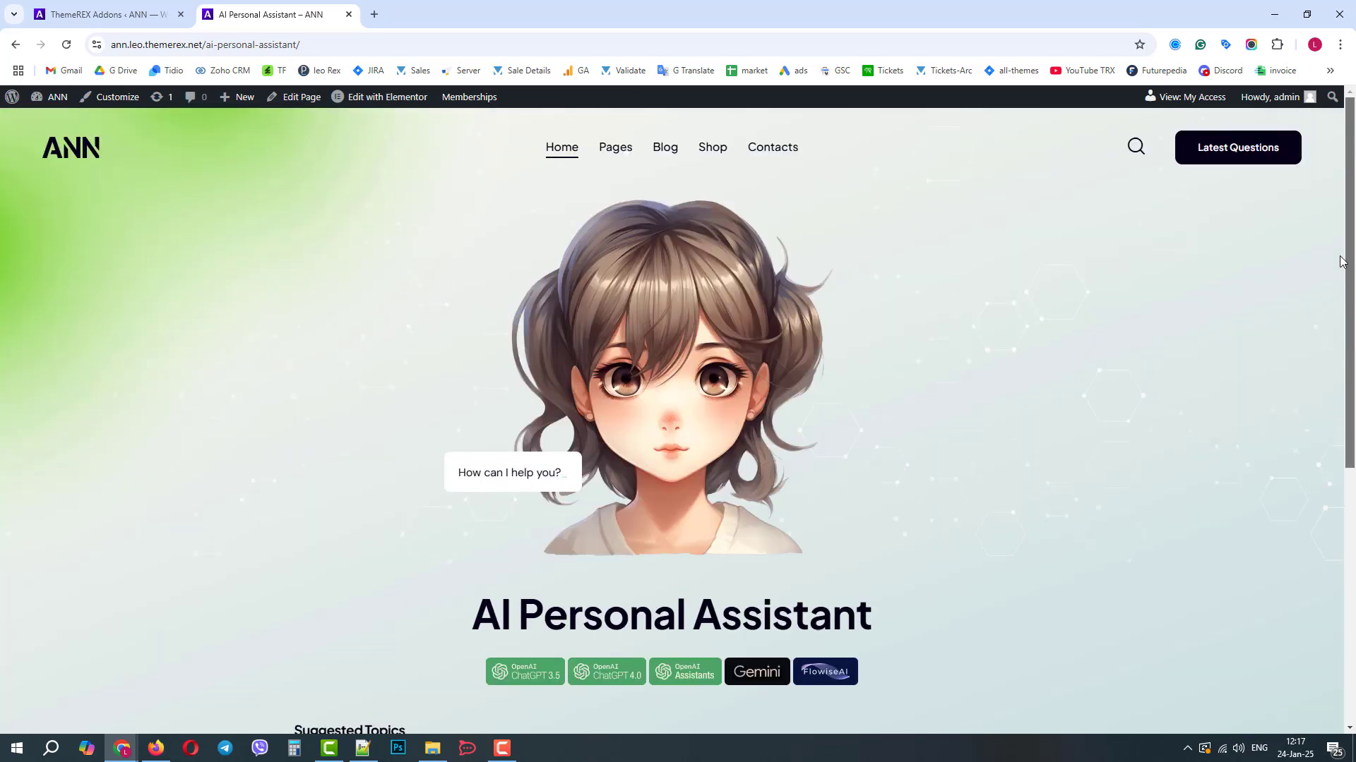
{"action": "left_click", "coordinate": [383, 99]}
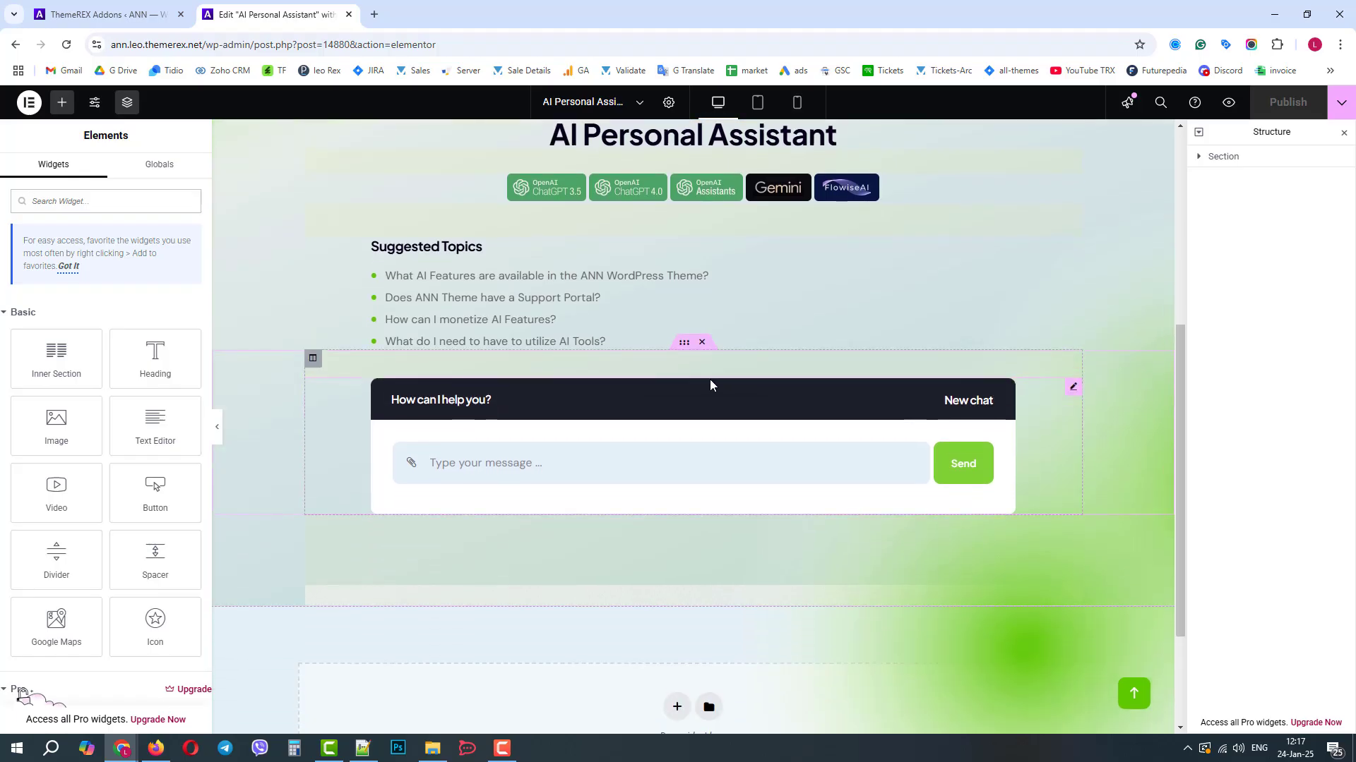
Open the AI Helper Chat widget's settings and bring up its right-click actions menu.
{"action": "left_click", "coordinate": [692, 404]}
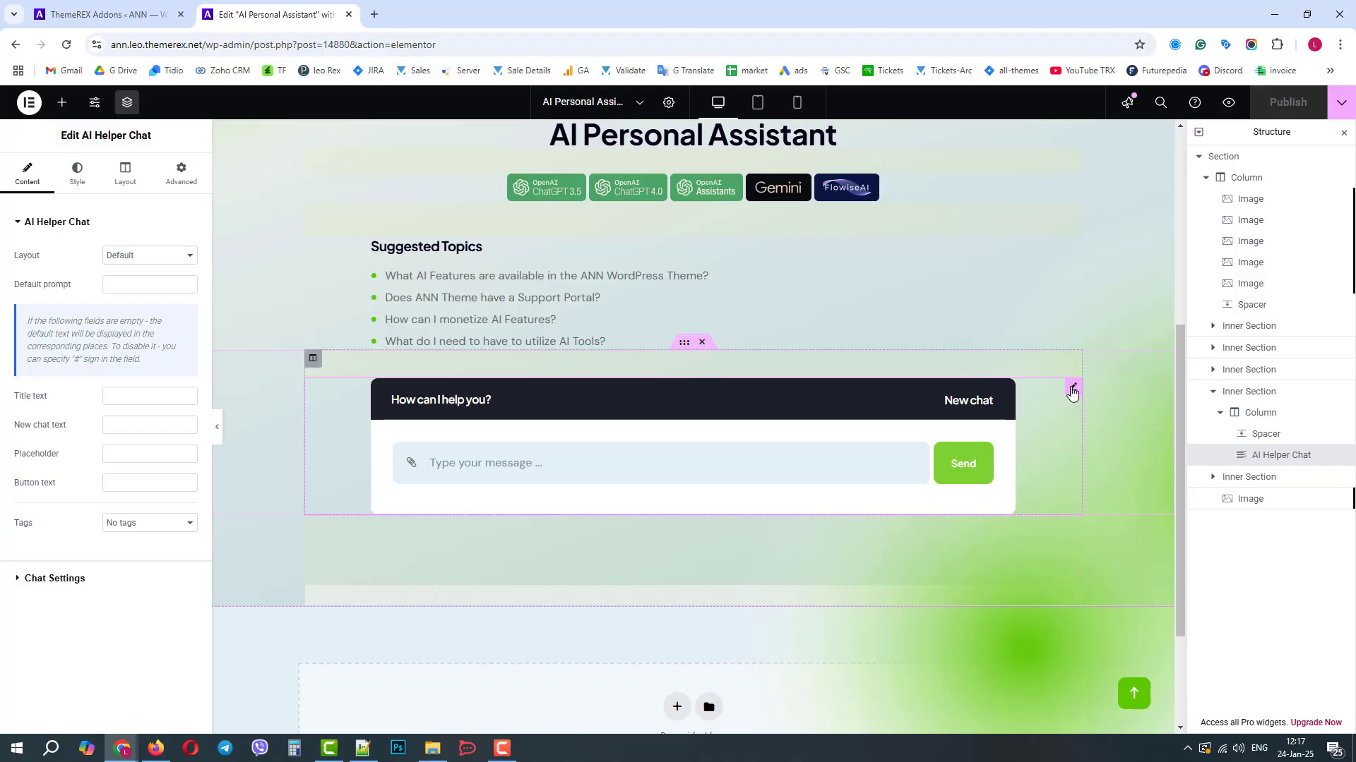
{"action": "right_click", "coordinate": [1073, 393]}
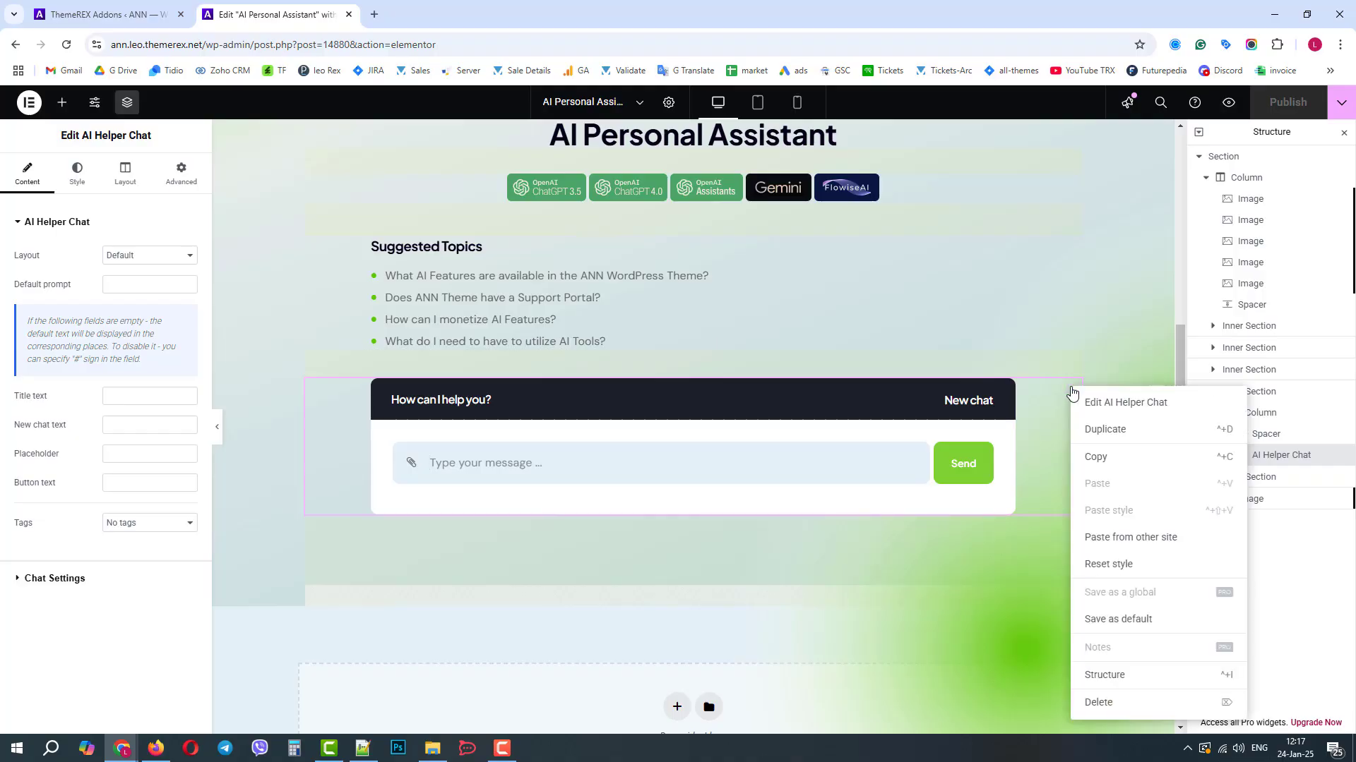
Delete the old chat widget, drop a new AI Helper Chat below suggested topics, keeping No tags.
{"action": "left_click", "coordinate": [1108, 710]}
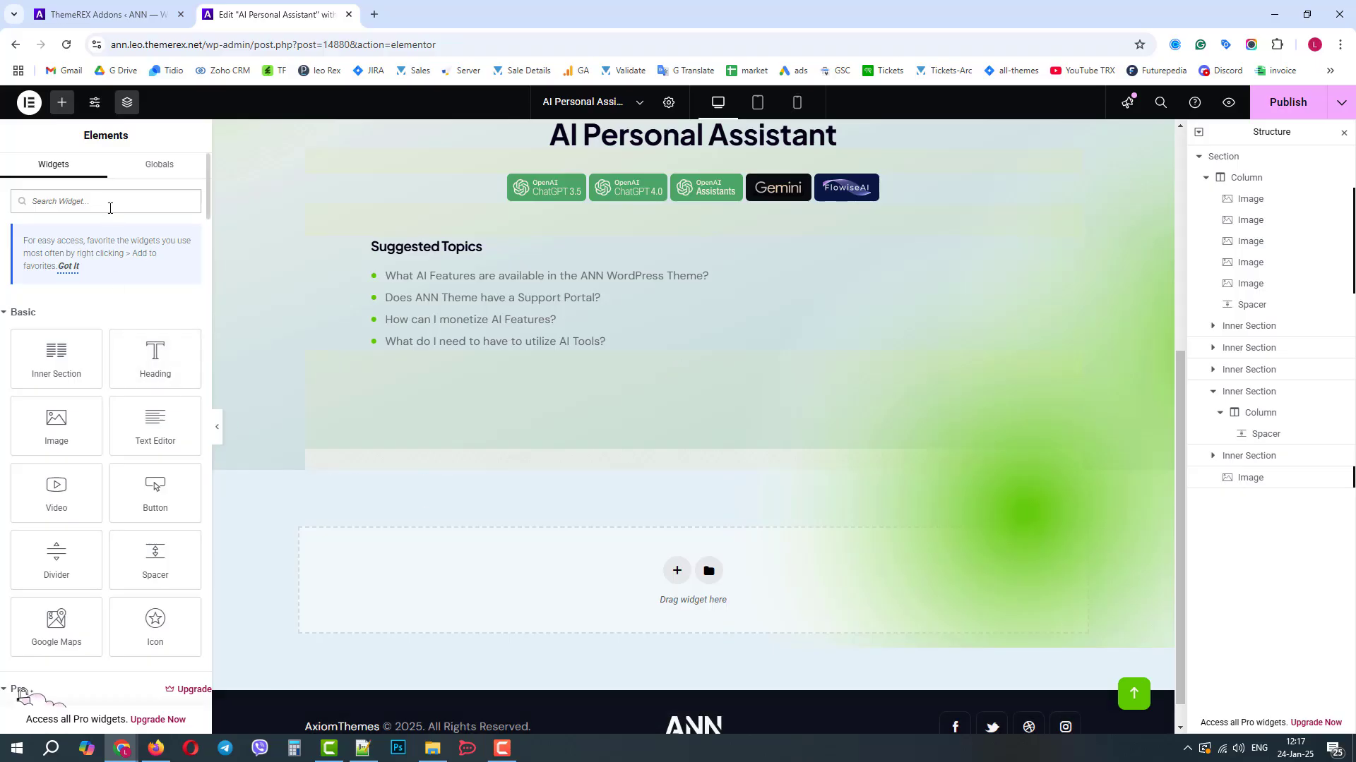
{"action": "type", "text": "chat"}
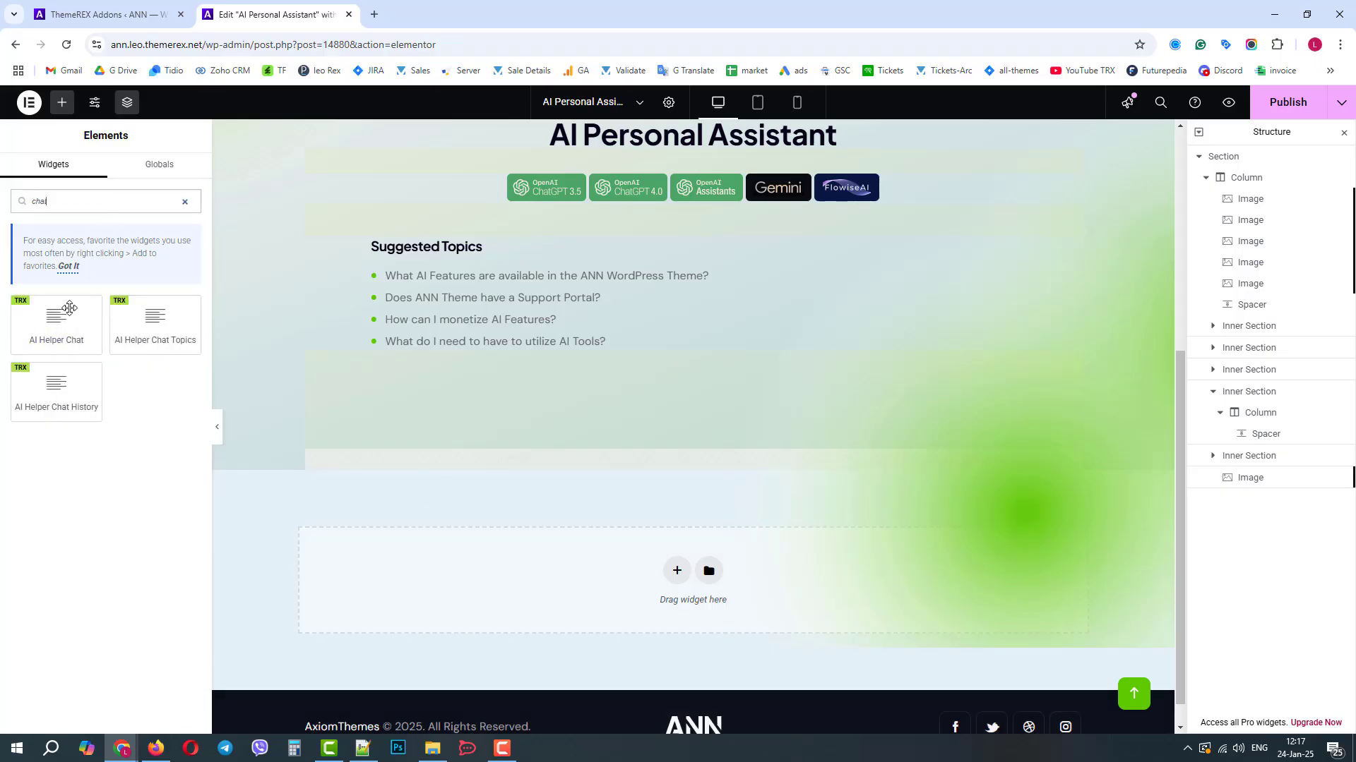
{"action": "left_click_drag", "start_coordinate": [56, 321], "coordinate": [701, 447]}
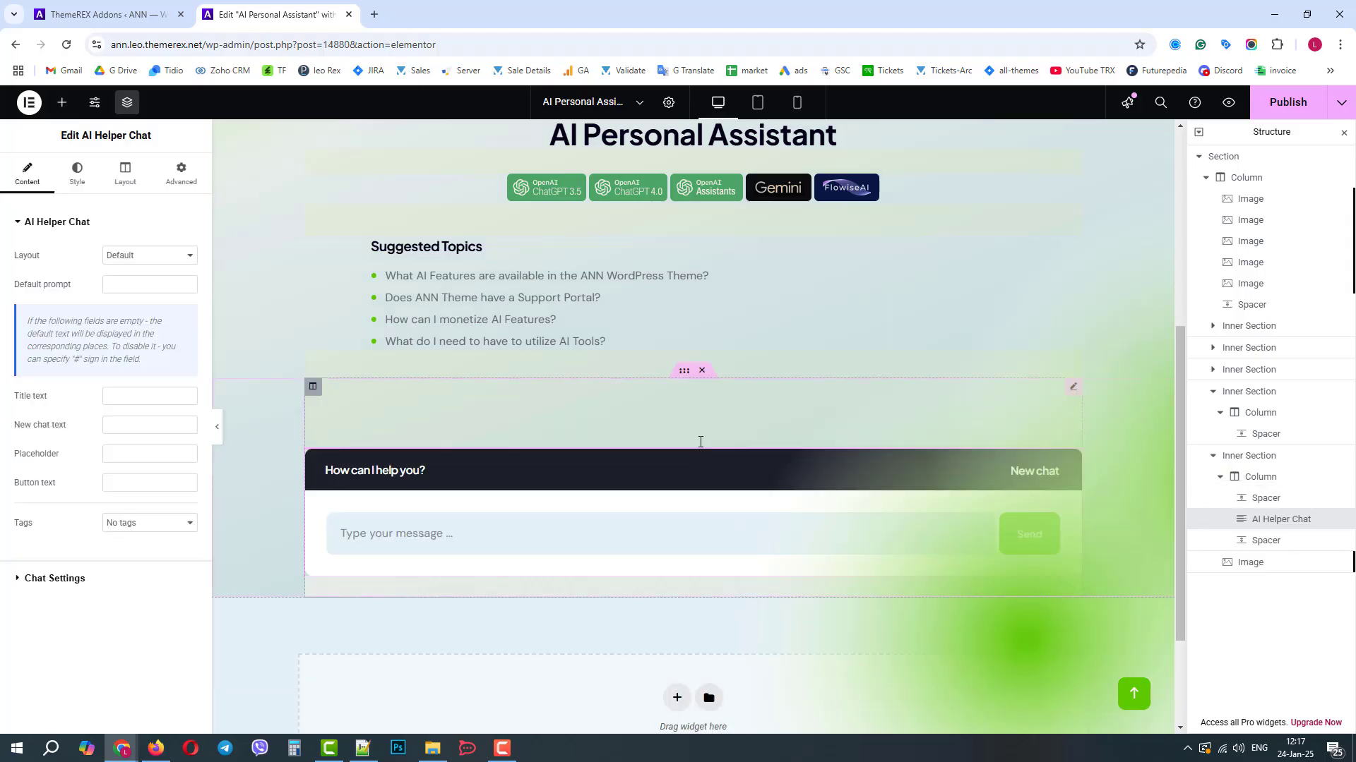
{"action": "scroll", "coordinate": [766, 503], "scroll_direction": "down", "scroll_amount": 1}
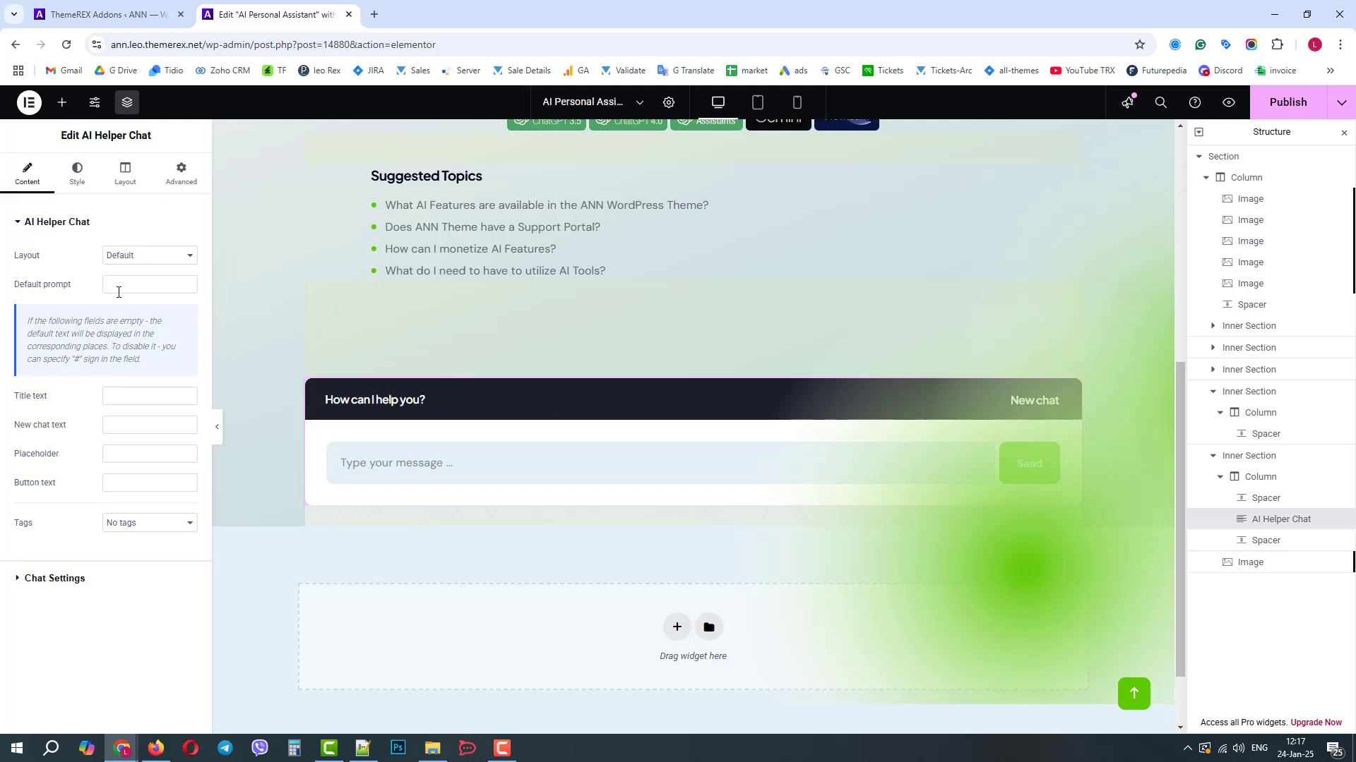
{"action": "left_click", "coordinate": [151, 528]}
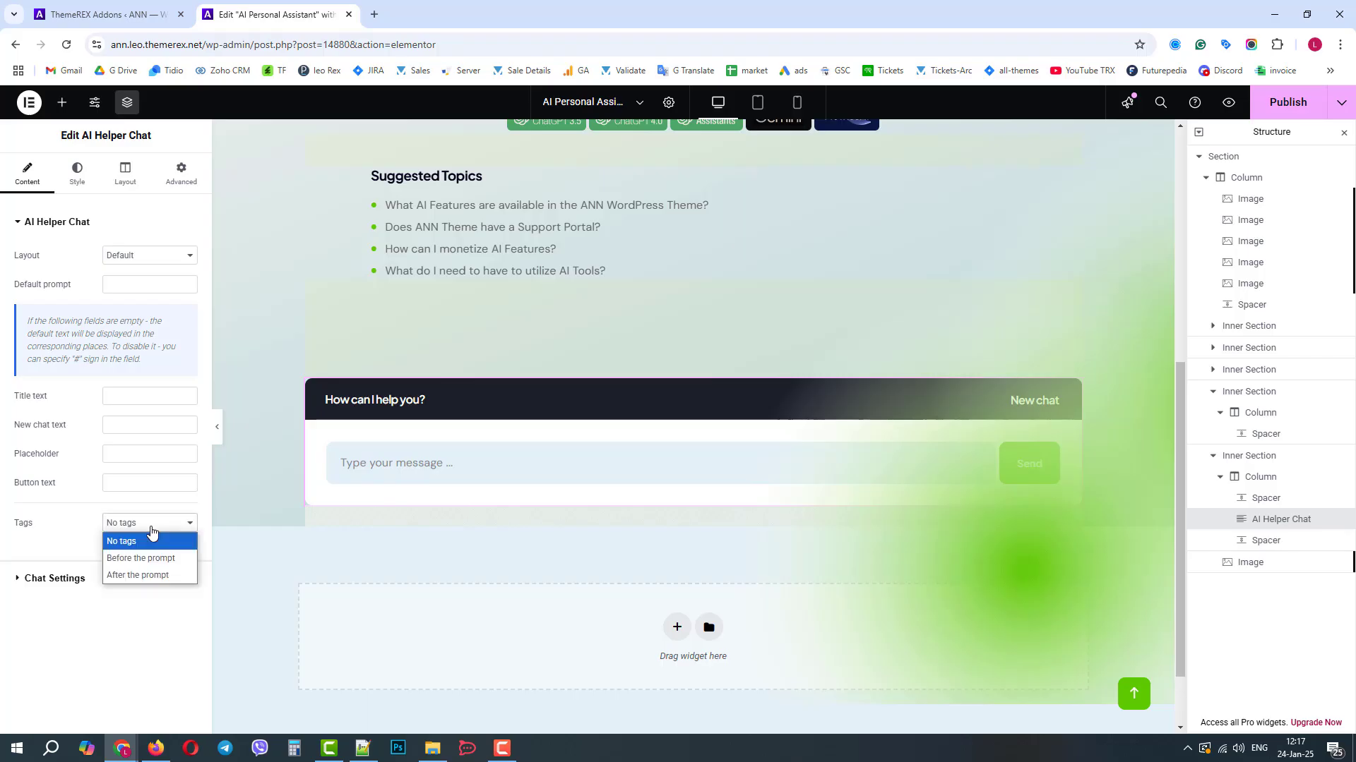
{"action": "left_click", "coordinate": [151, 528]}
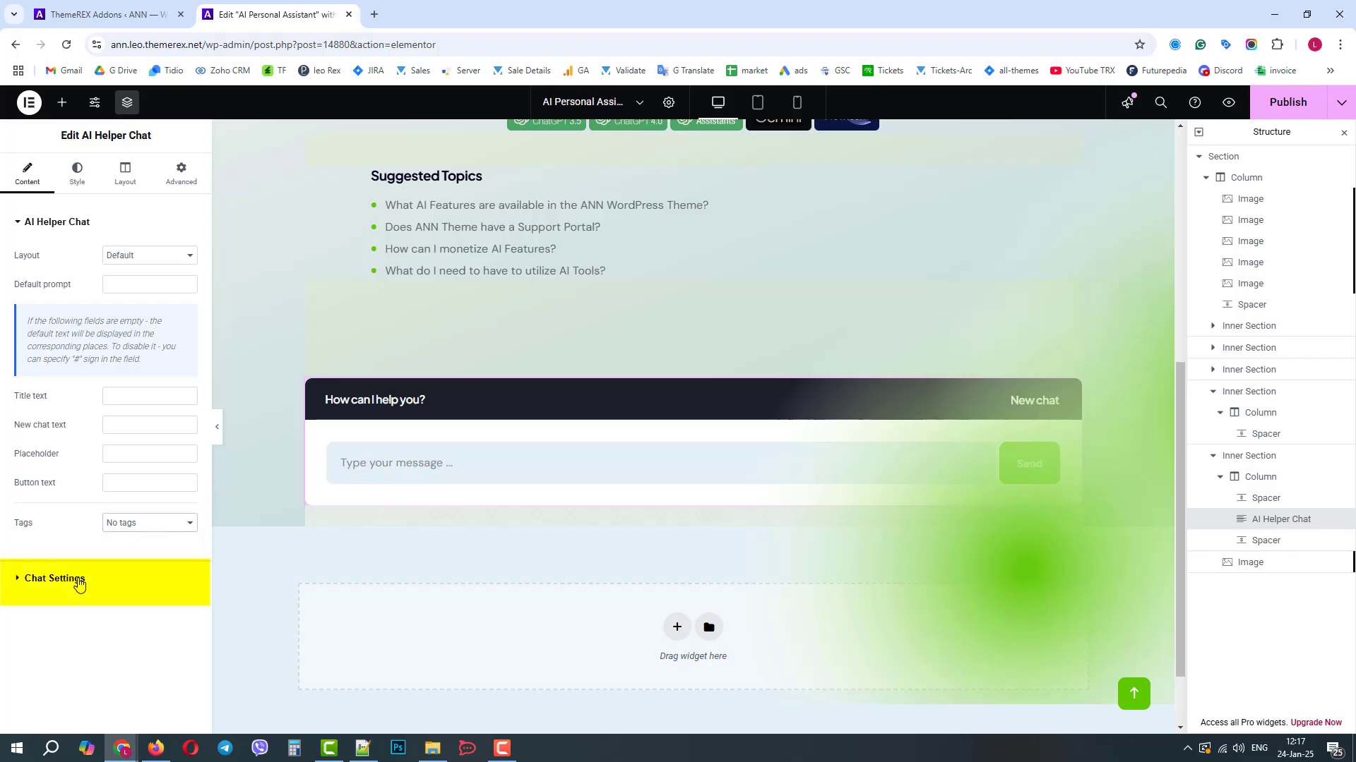
Set the widget's Model to GPT-4o, turn Allow attachments to Yes, and publish the page.
{"action": "left_click", "coordinate": [55, 578]}
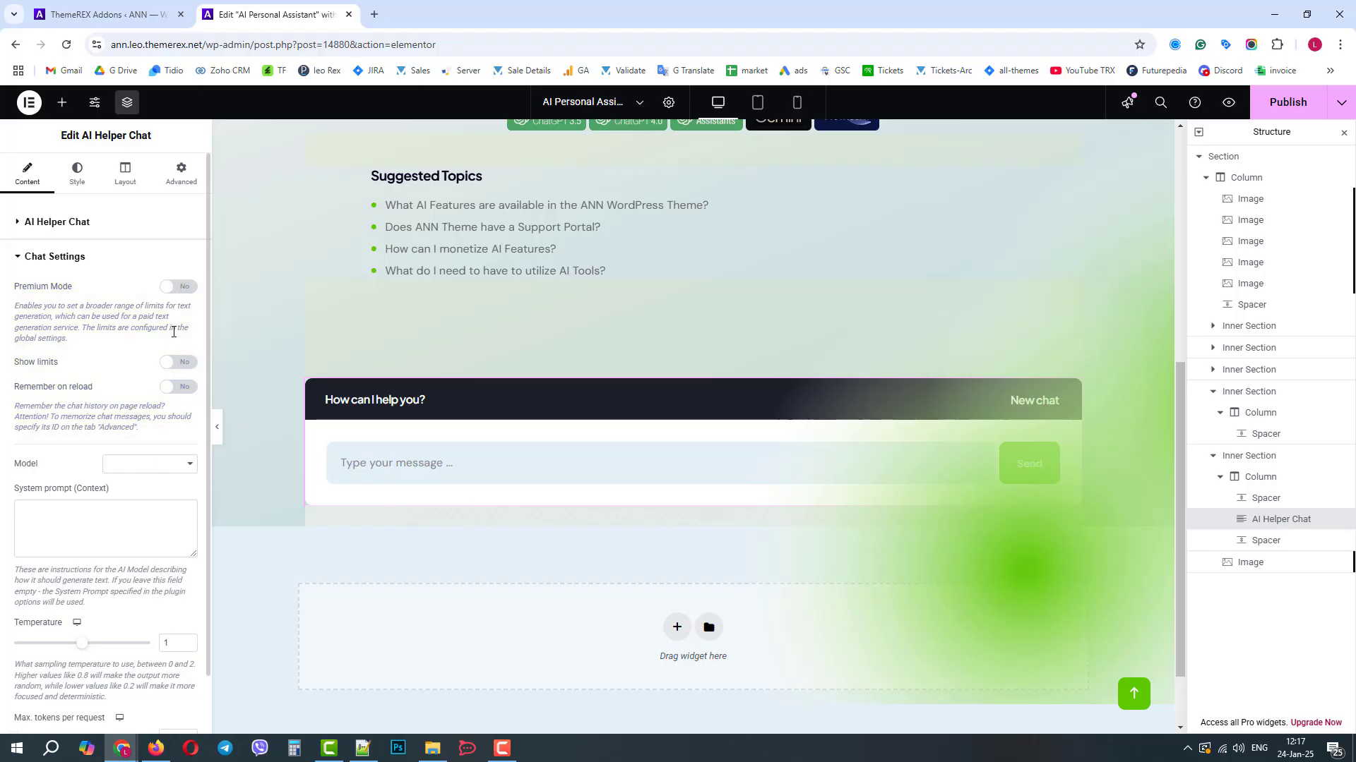
{"action": "left_click", "coordinate": [144, 465]}
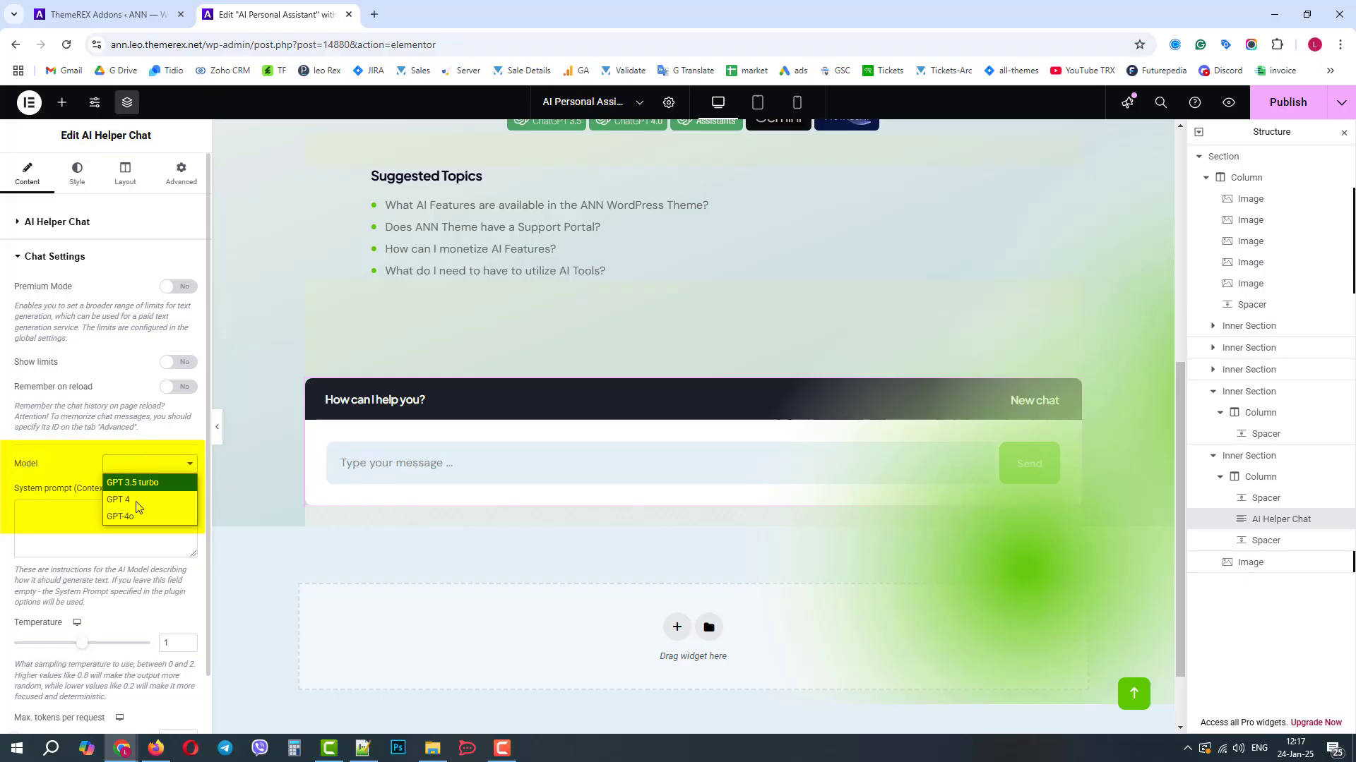
{"action": "left_click", "coordinate": [137, 520]}
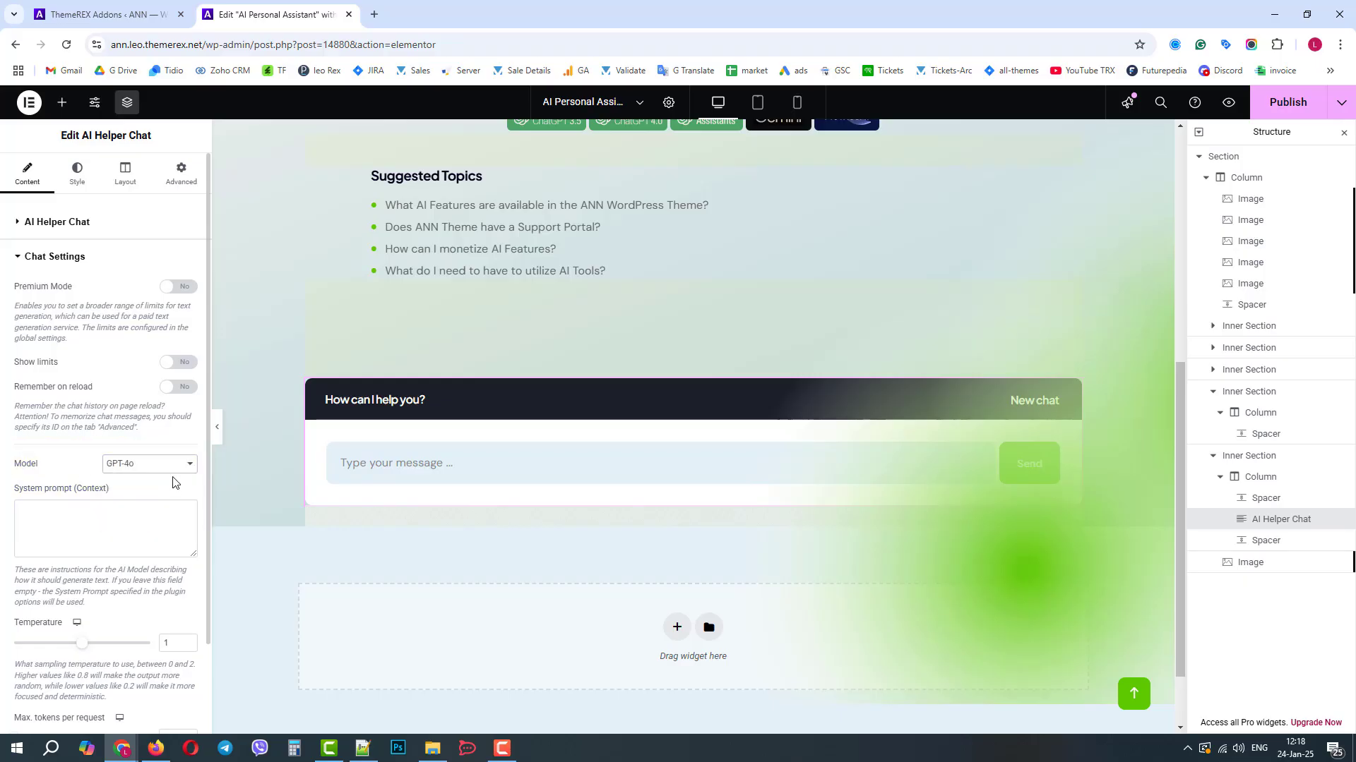
{"action": "scroll", "coordinate": [209, 471], "scroll_direction": "down", "scroll_amount": 1}
{"action": "left_click_drag", "start_coordinate": [209, 470], "coordinate": [209, 526]}
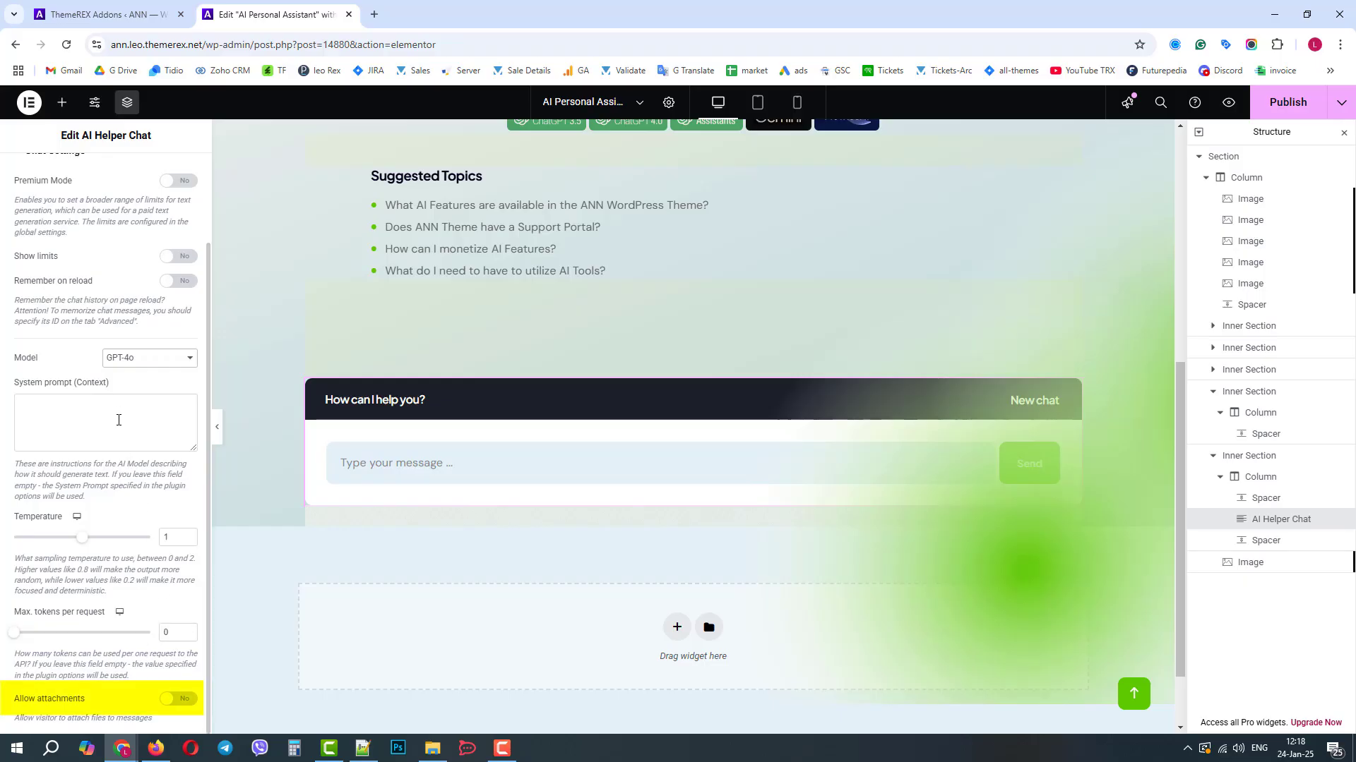
{"action": "left_click", "coordinate": [180, 697]}
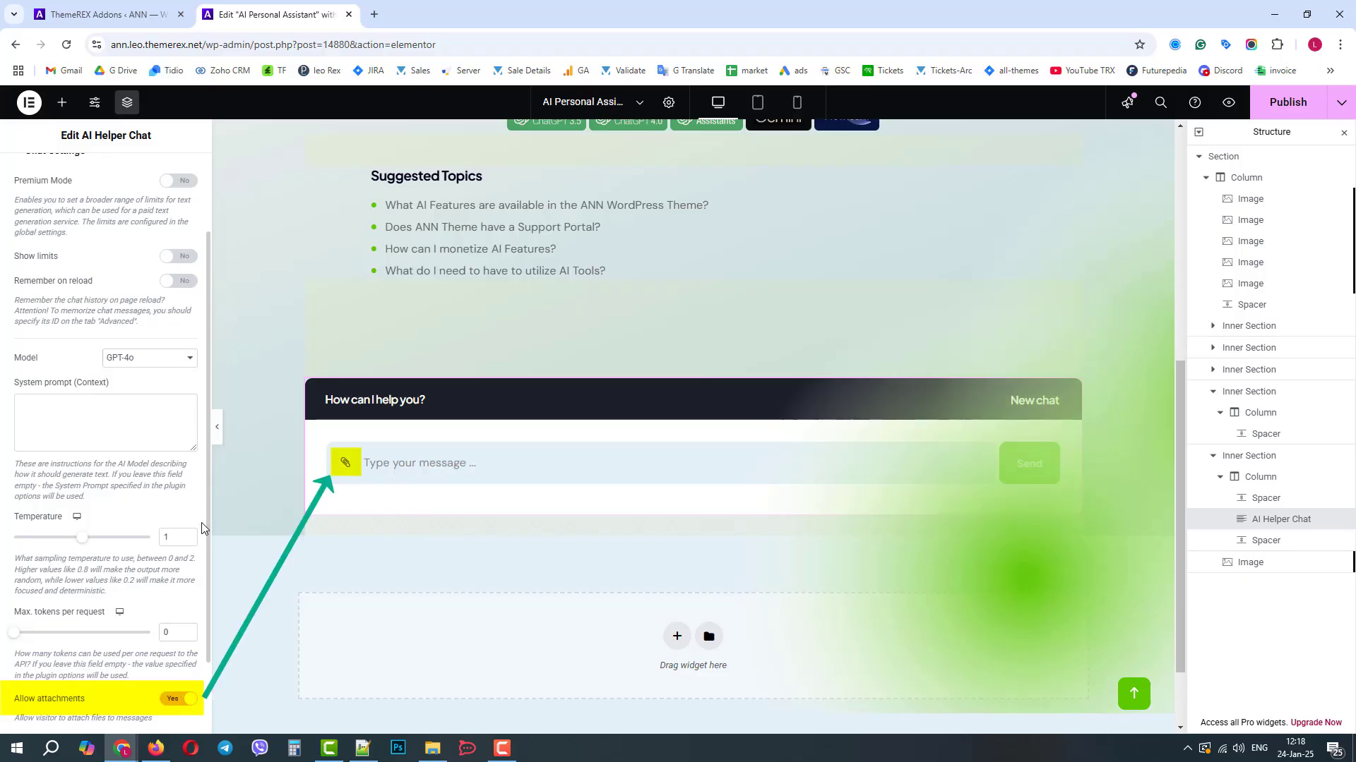
{"action": "scroll", "coordinate": [206, 524], "scroll_direction": "down", "scroll_amount": 2}
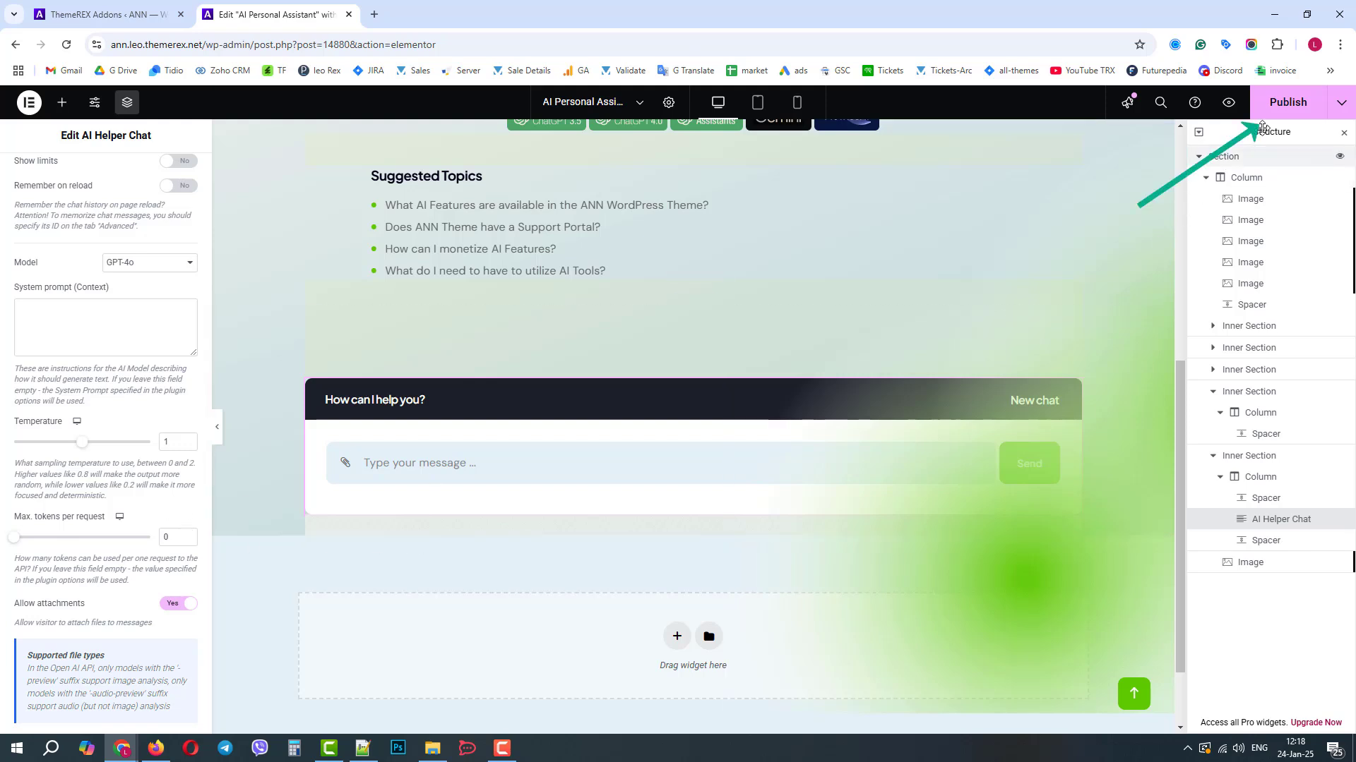
{"action": "left_click", "coordinate": [1274, 106]}
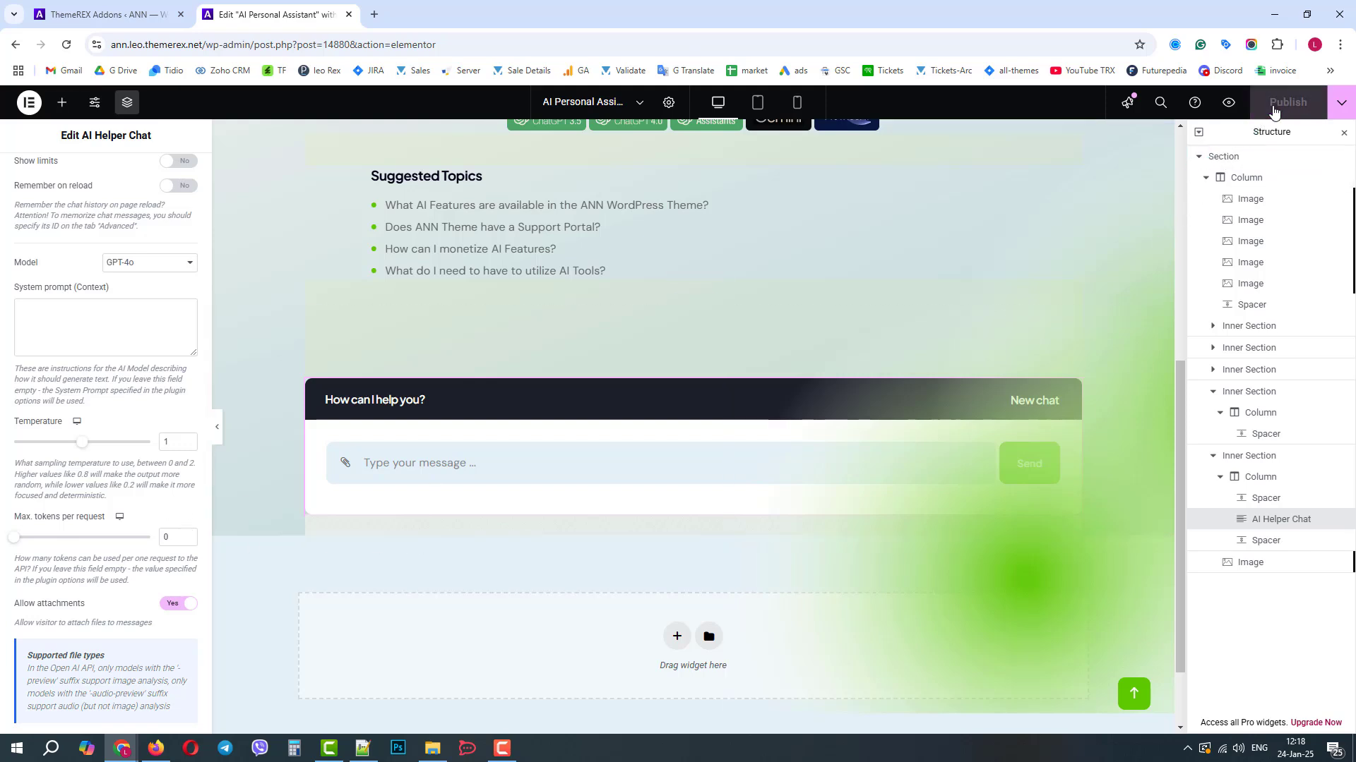
{"action": "left_click", "coordinate": [1341, 103]}
{"action": "left_click", "coordinate": [1273, 203]}
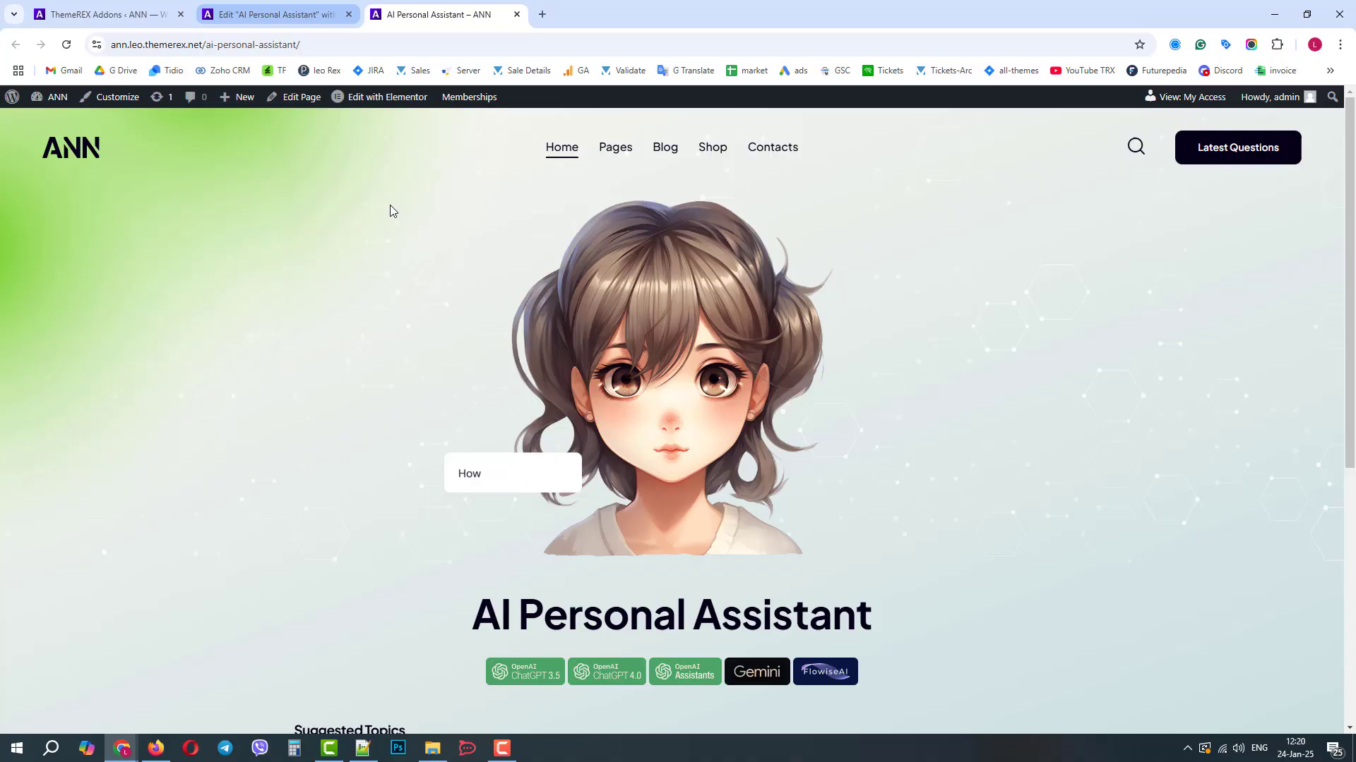
{"action": "left_click_drag", "start_coordinate": [1348, 267], "coordinate": [1326, 498]}
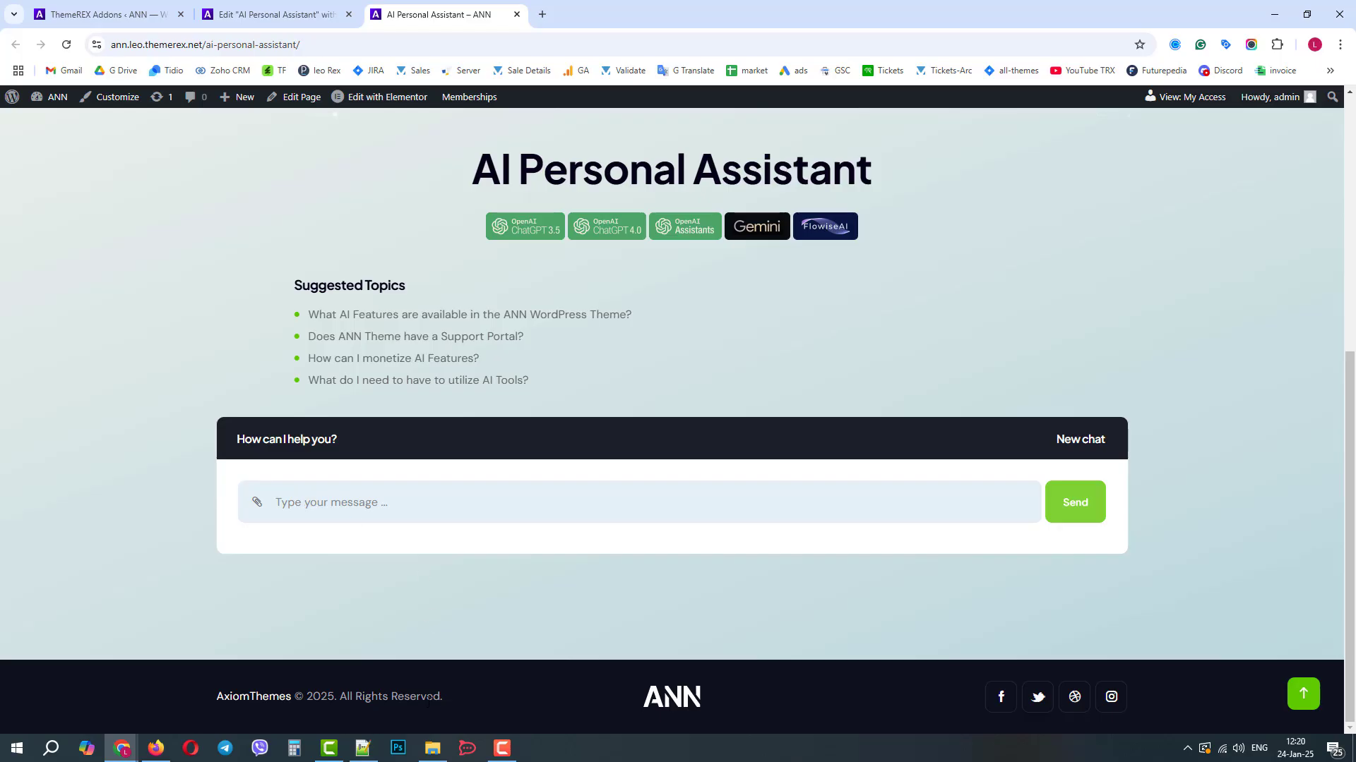
{"action": "left_click", "coordinate": [255, 504]}
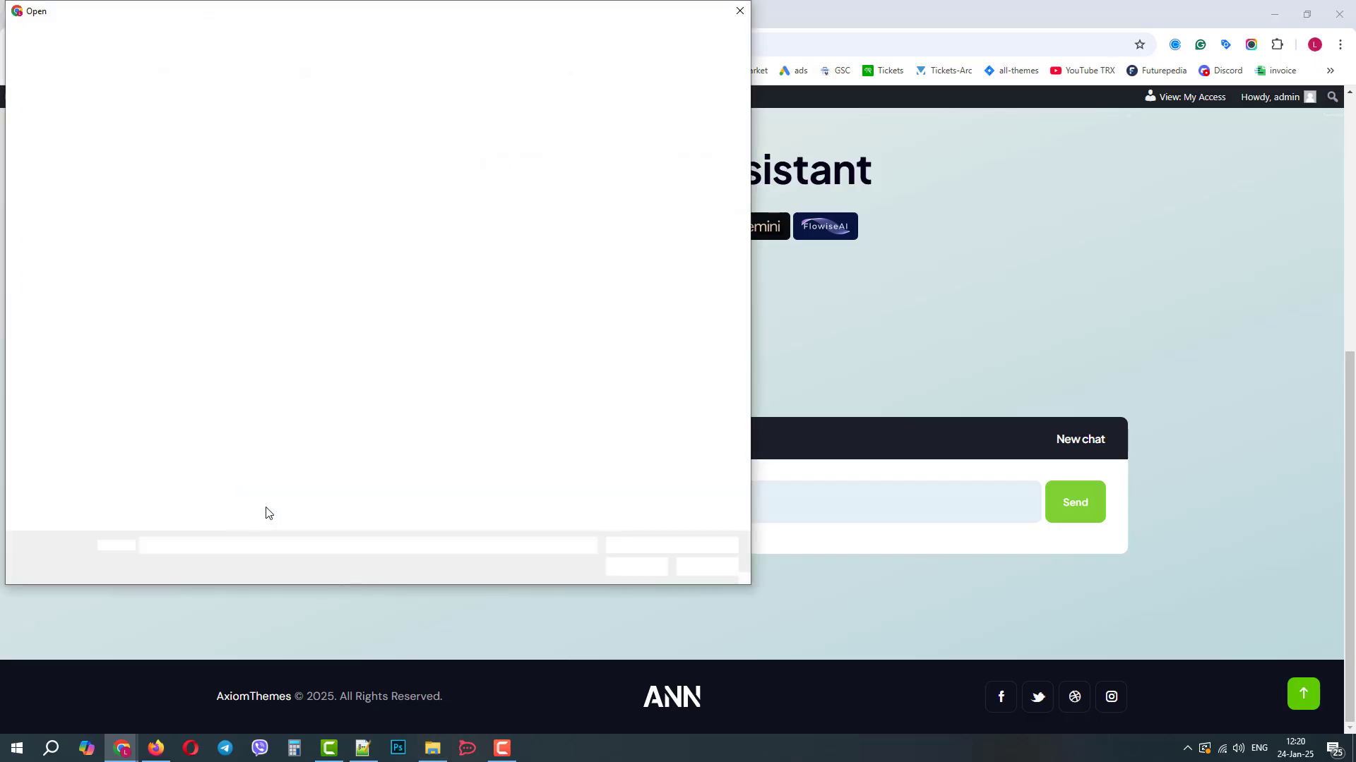
{"action": "left_click", "coordinate": [739, 10]}
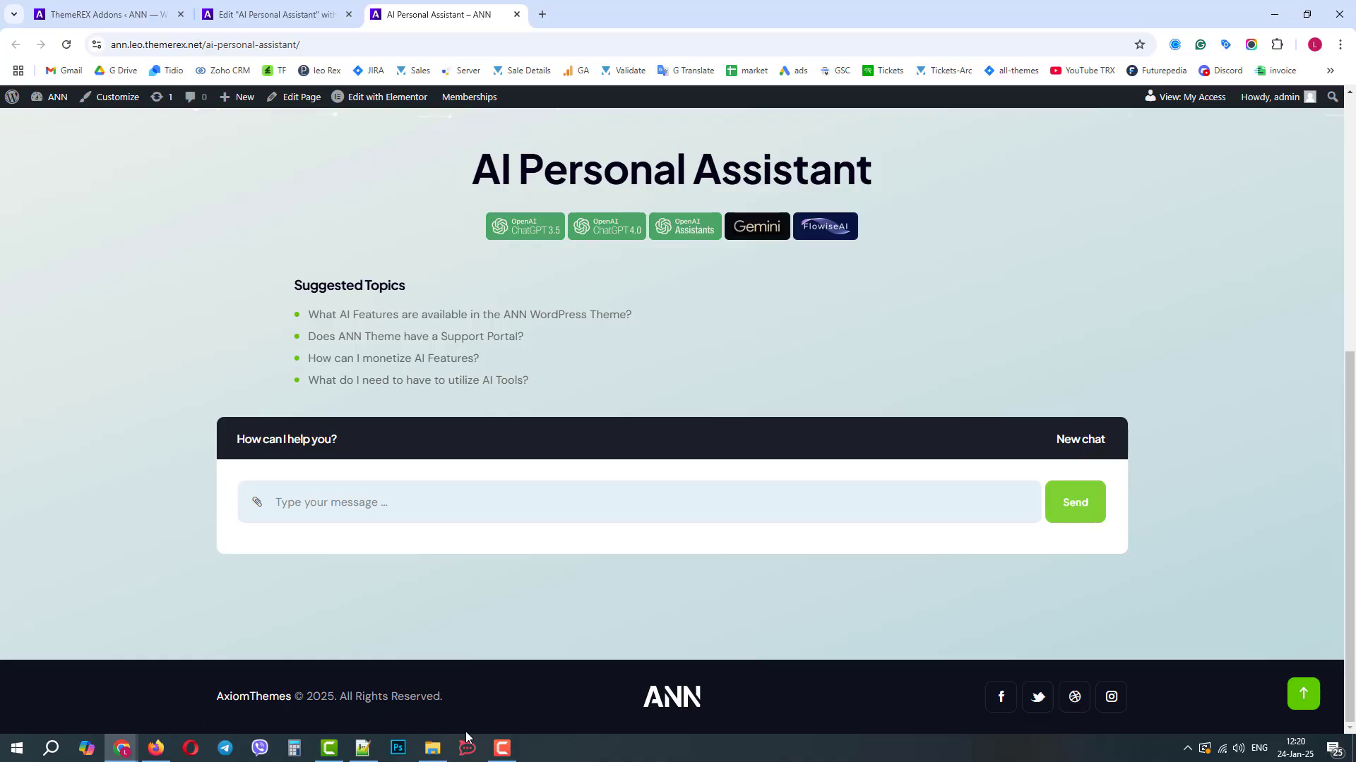
{"action": "left_click", "coordinate": [432, 748]}
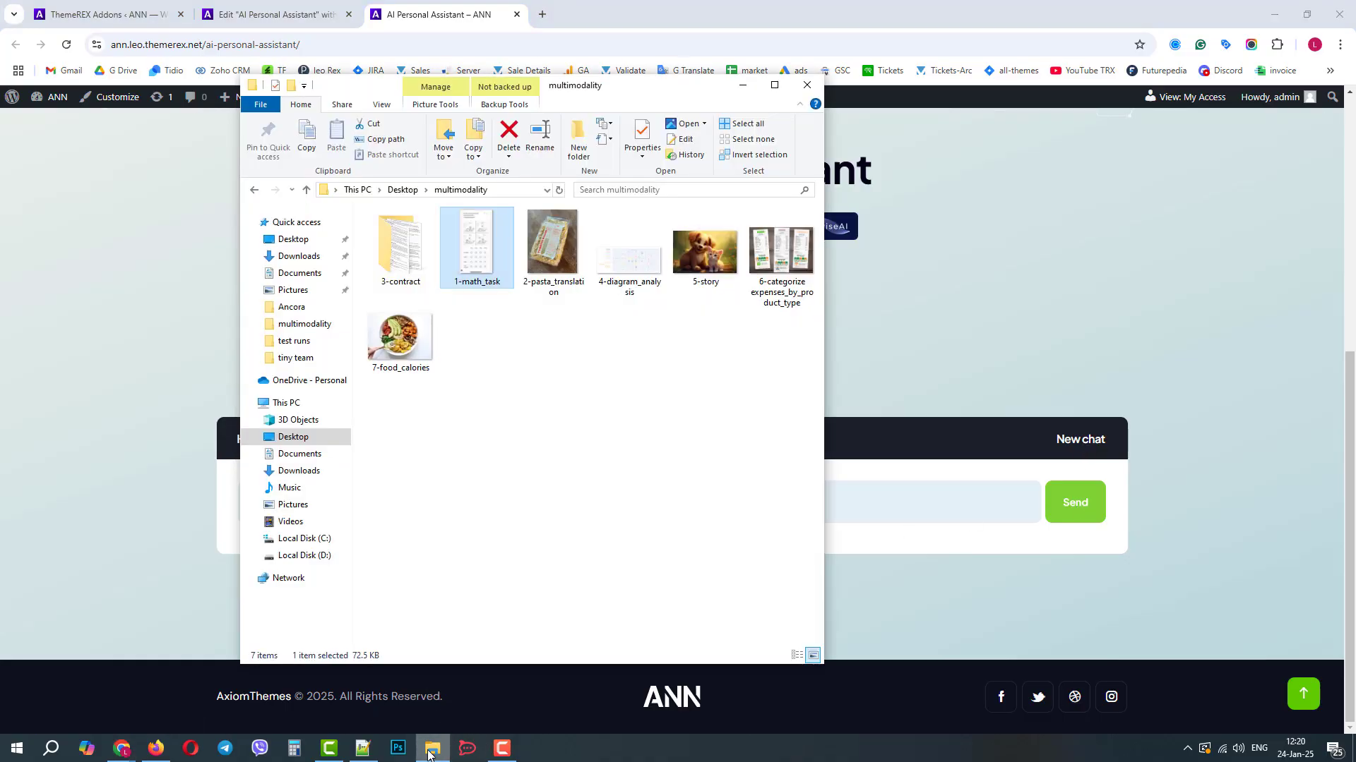
{"action": "double_click", "coordinate": [479, 255]}
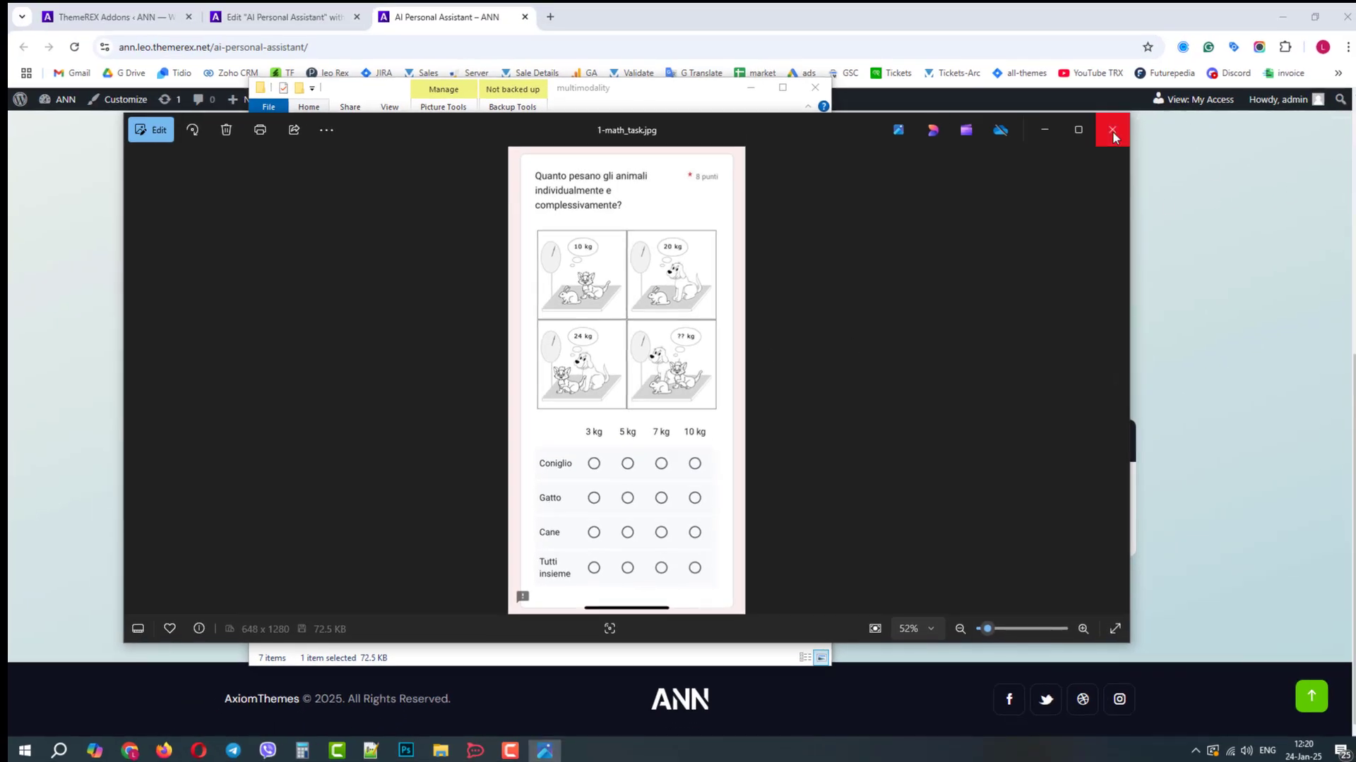
{"action": "left_click", "coordinate": [1112, 130]}
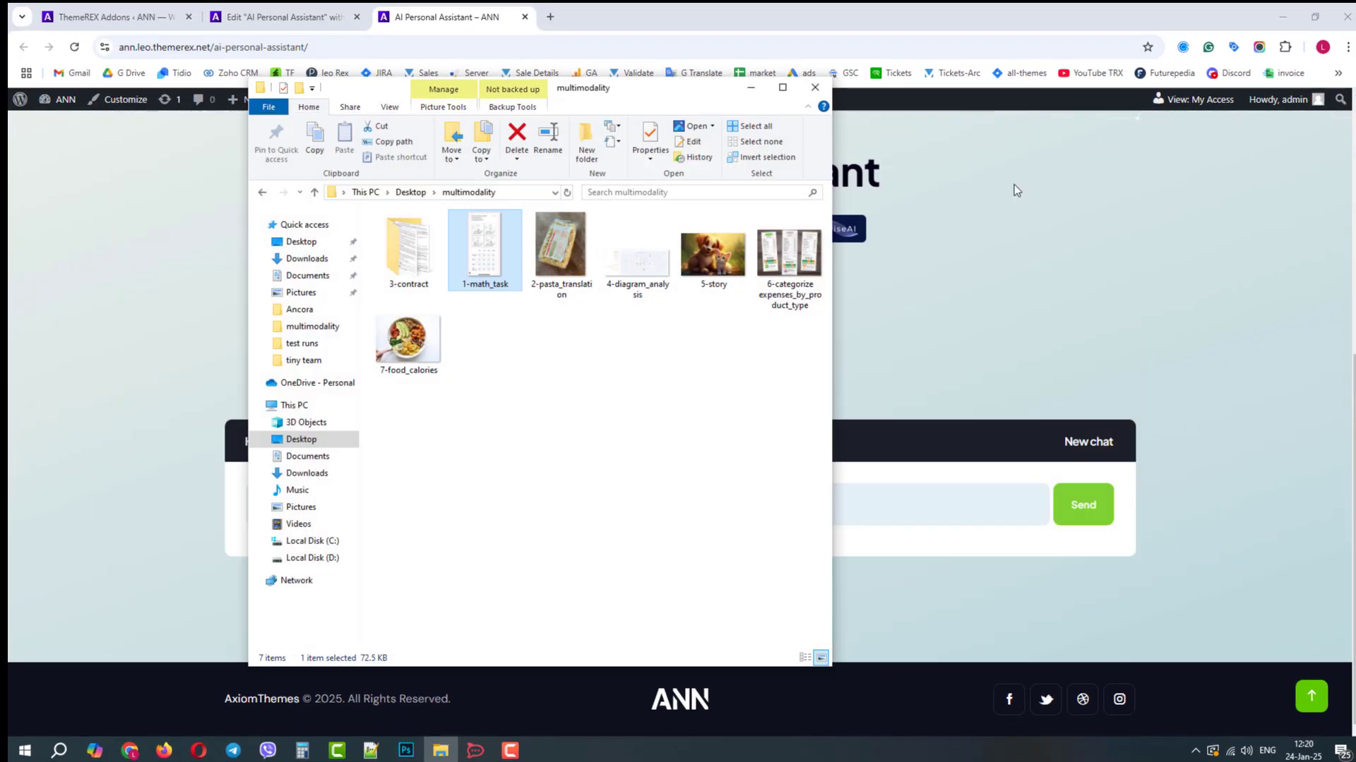
Attach 1-math_task and send 'resolve the task and return results in English'; answers are rabbit 3, cat 7, dog 17 kg.
{"action": "left_click", "coordinate": [140, 346]}
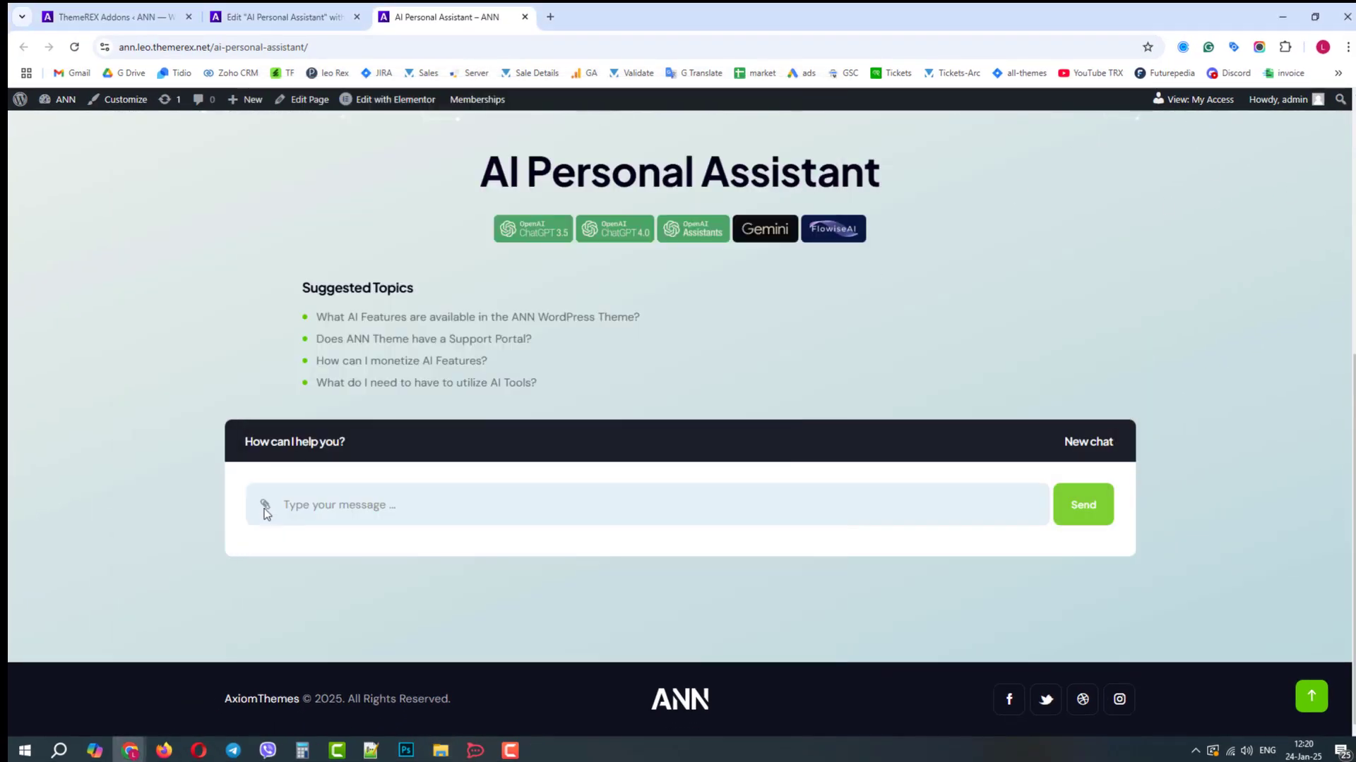
{"action": "left_click", "coordinate": [265, 505]}
{"action": "double_click", "coordinate": [233, 139]}
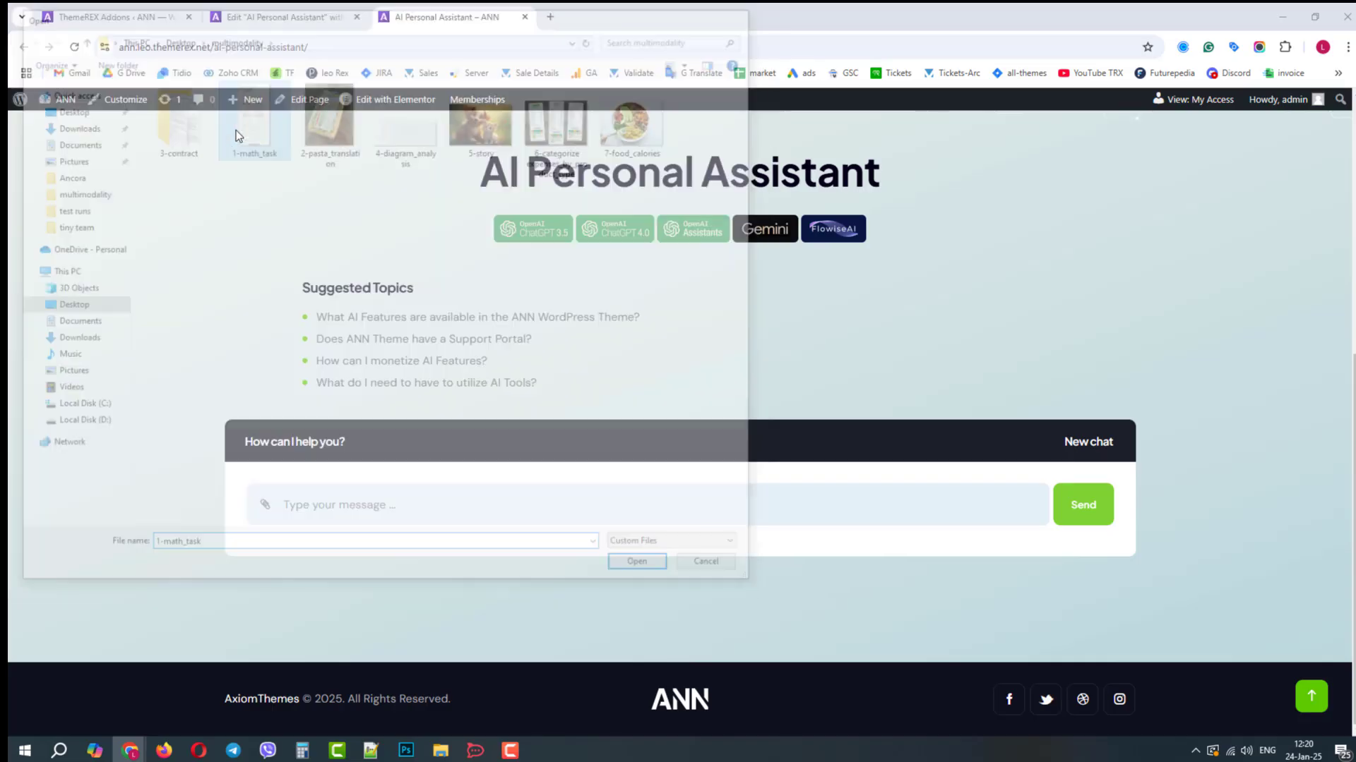
{"action": "type", "text": "re"}
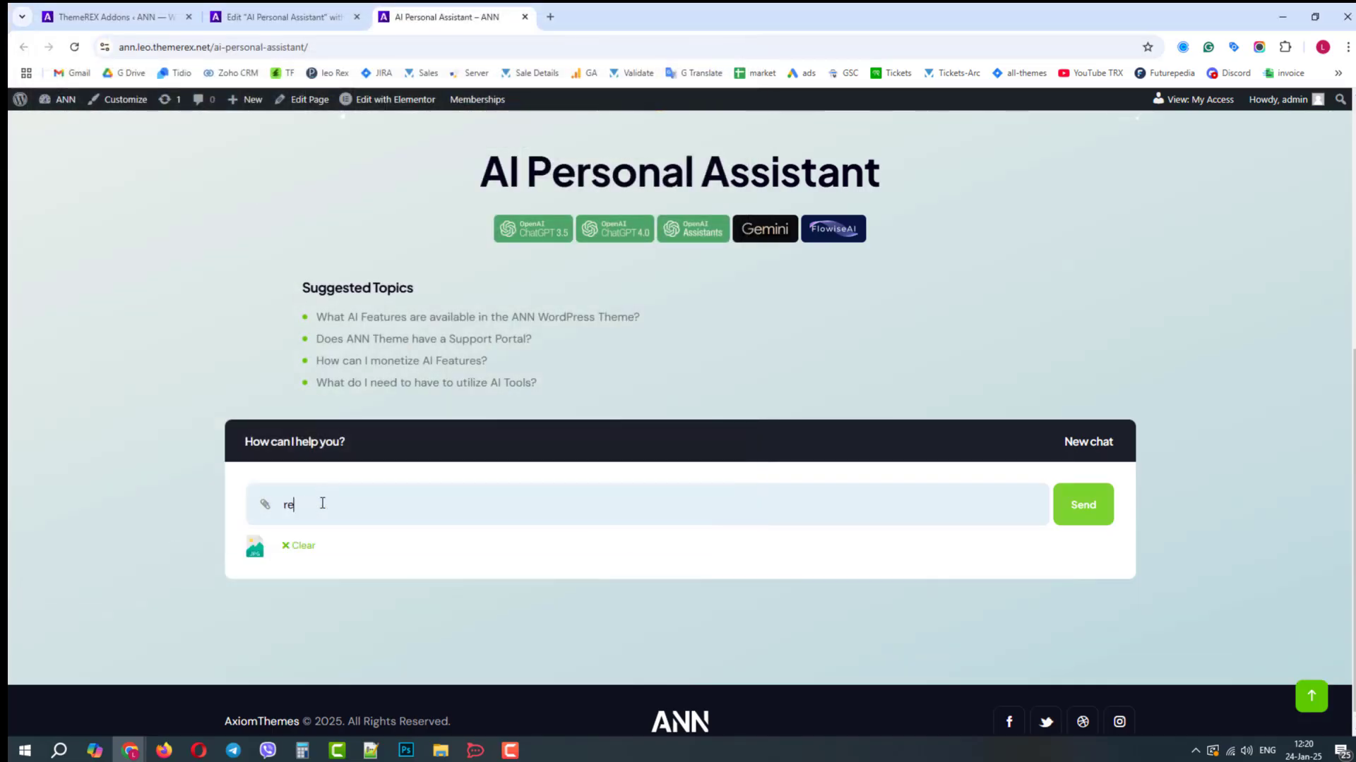
{"action": "type", "text": "solve the task and retur"}
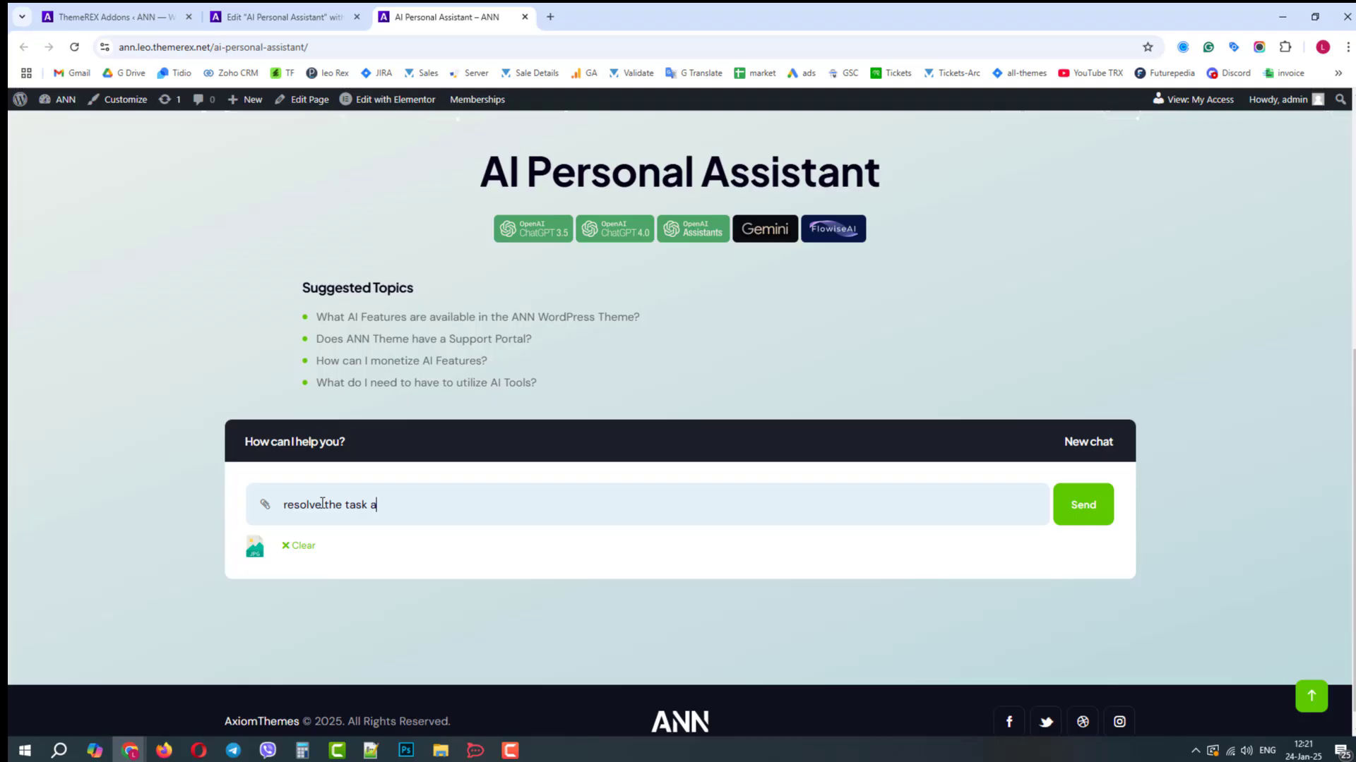
{"action": "type", "text": "n results in English"}
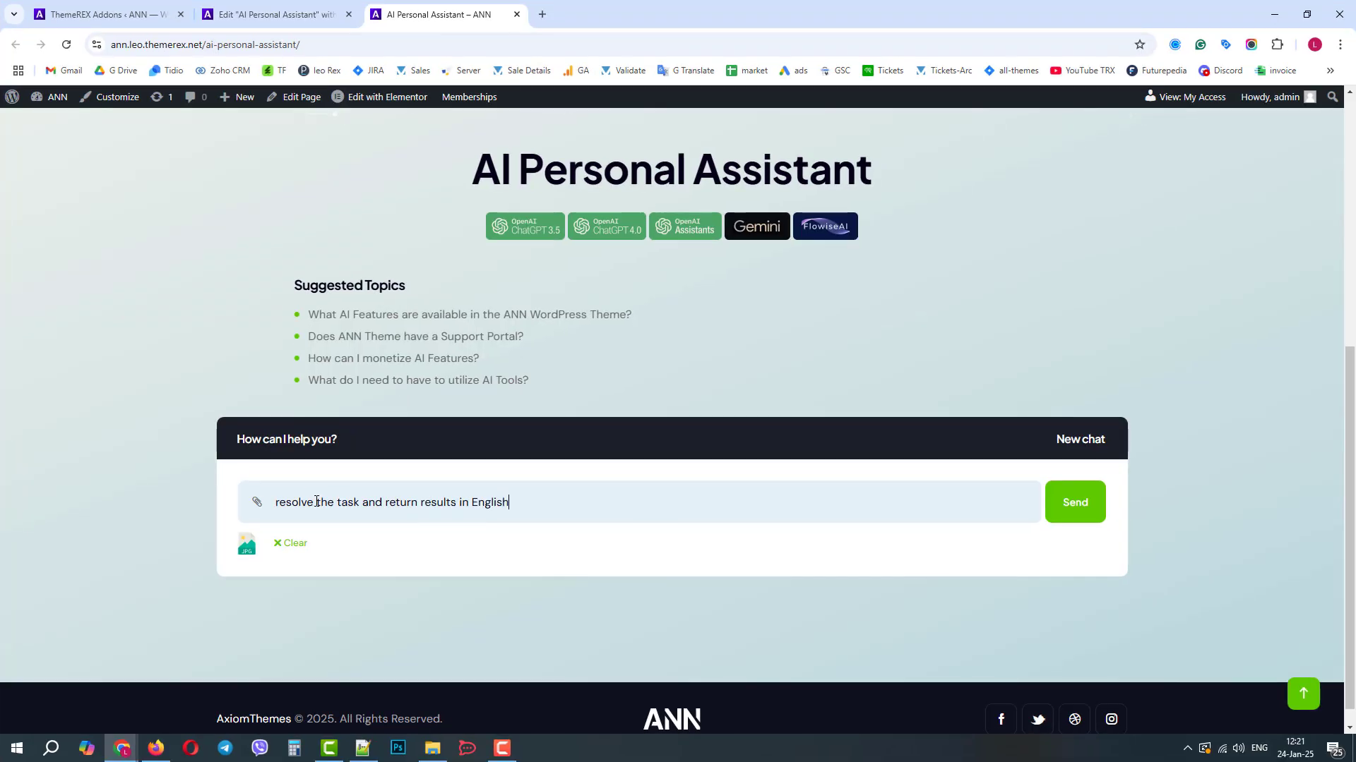
{"action": "left_click", "coordinate": [1073, 502]}
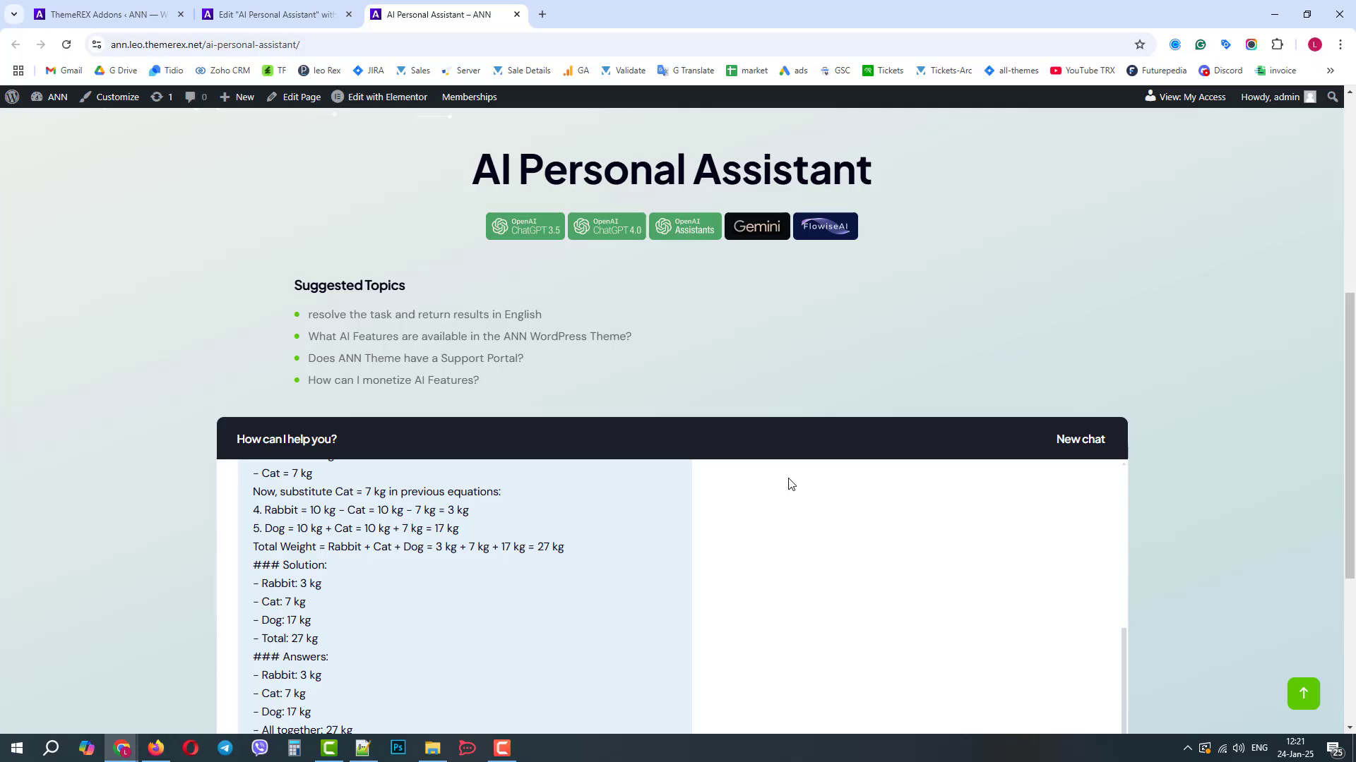
{"action": "scroll", "coordinate": [1225, 531], "scroll_direction": "down", "scroll_amount": 4}
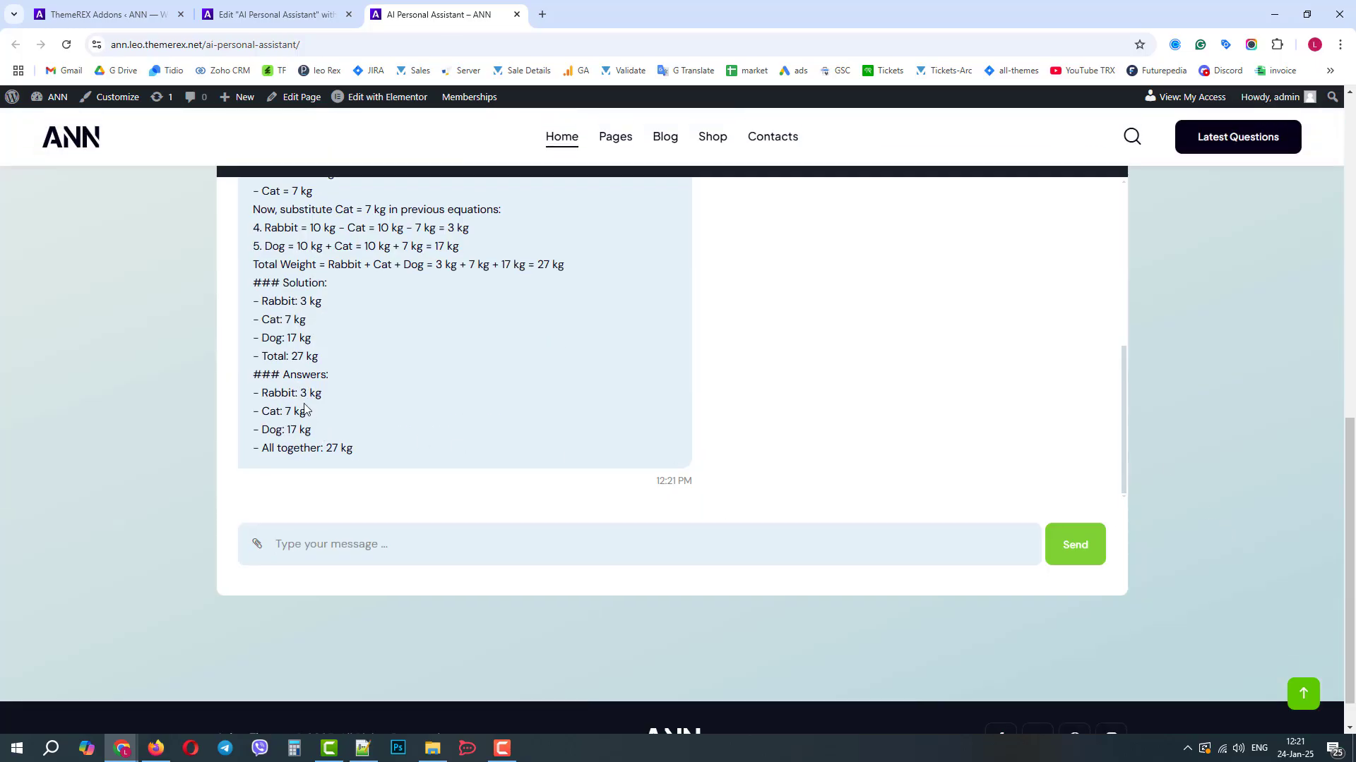
{"action": "left_click_drag", "start_coordinate": [258, 392], "coordinate": [369, 443]}
{"action": "left_click", "coordinate": [435, 427]}
Start a new chat and ask for the 2-pasta_translation label to be translated into English.
{"action": "scroll", "coordinate": [1348, 451], "scroll_direction": "up", "scroll_amount": 2}
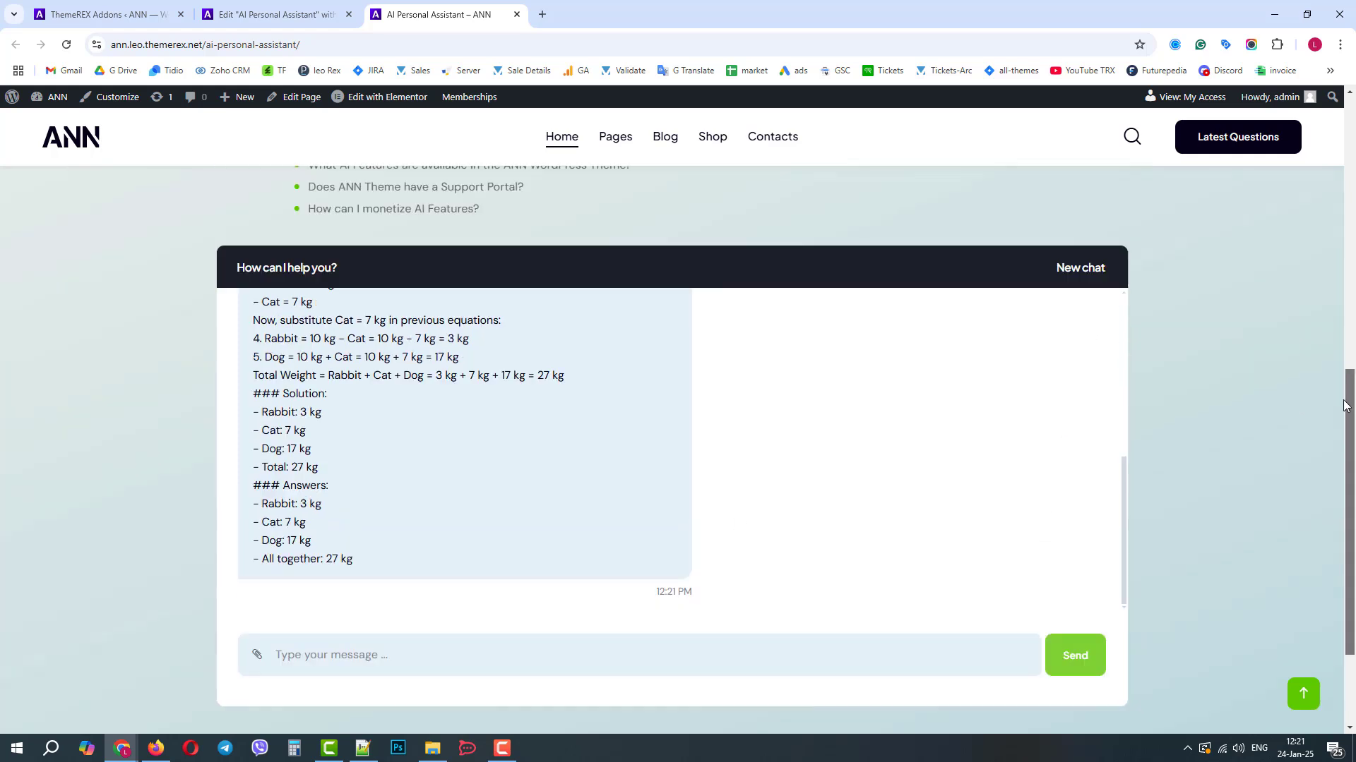
{"action": "left_click", "coordinate": [1081, 278]}
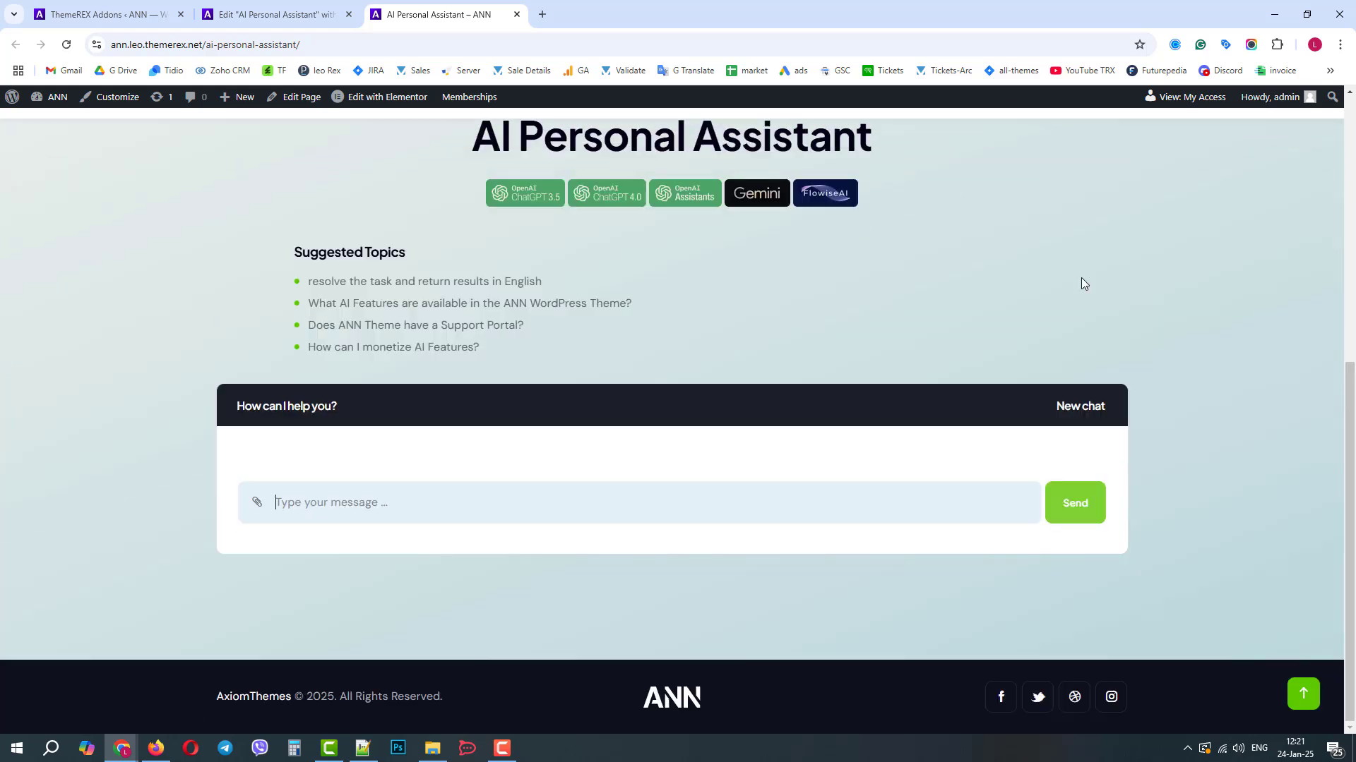
{"action": "left_click", "coordinate": [256, 504]}
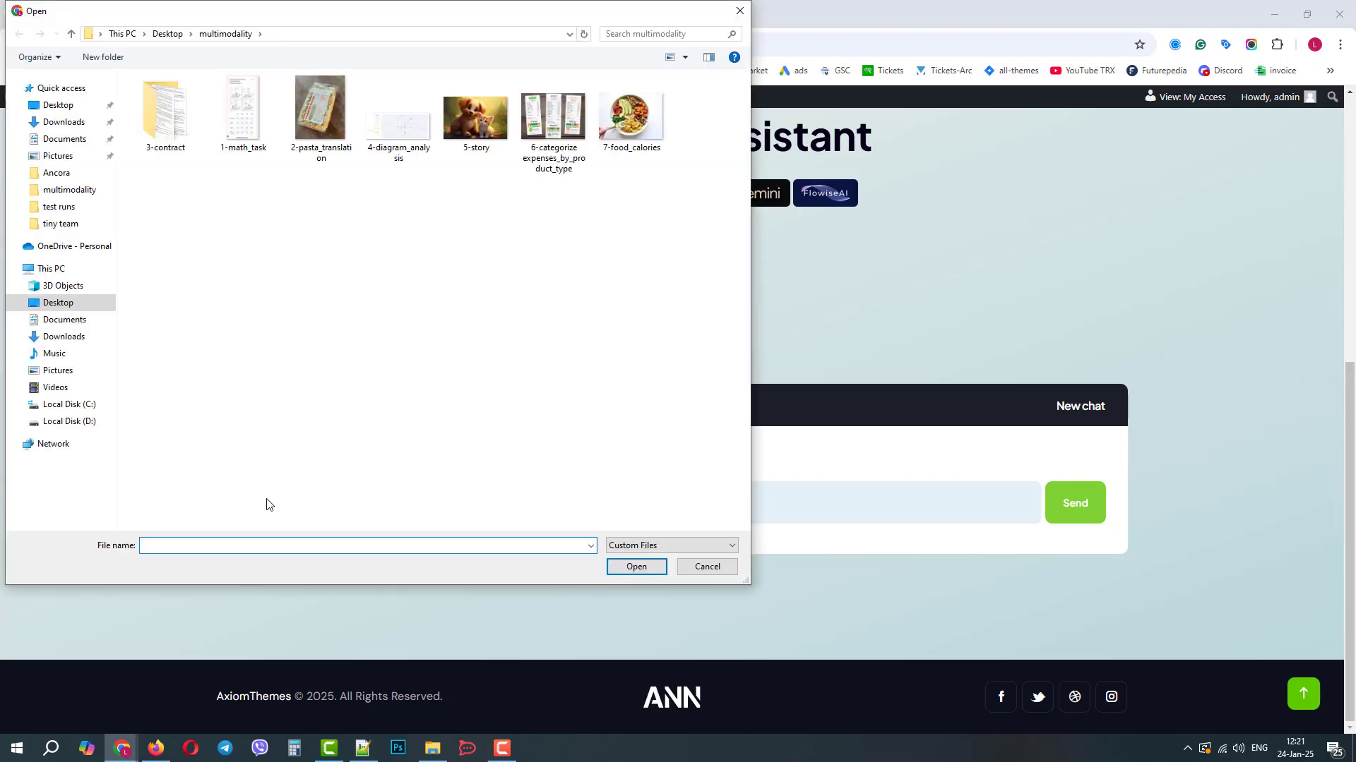
{"action": "double_click", "coordinate": [315, 123]}
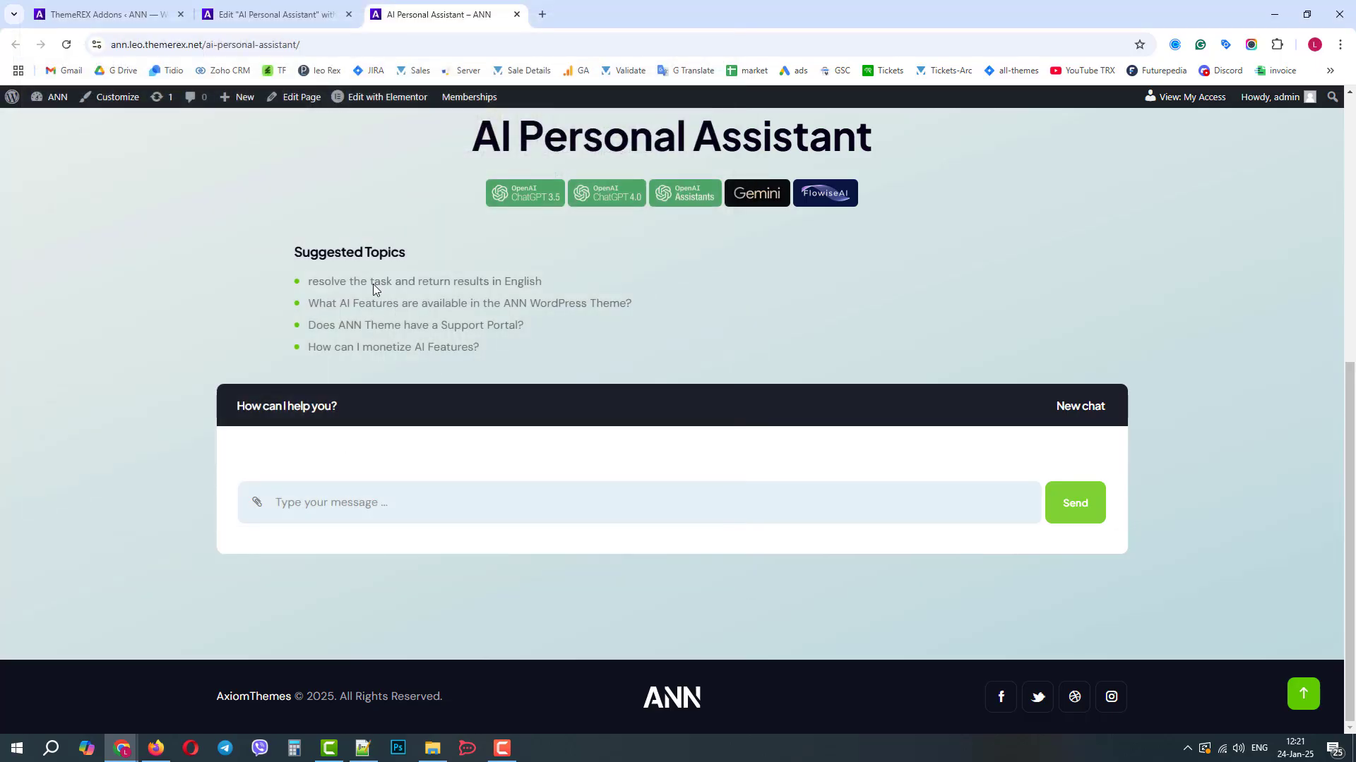
{"action": "left_click", "coordinate": [330, 507]}
{"action": "type", "text": "translate "}
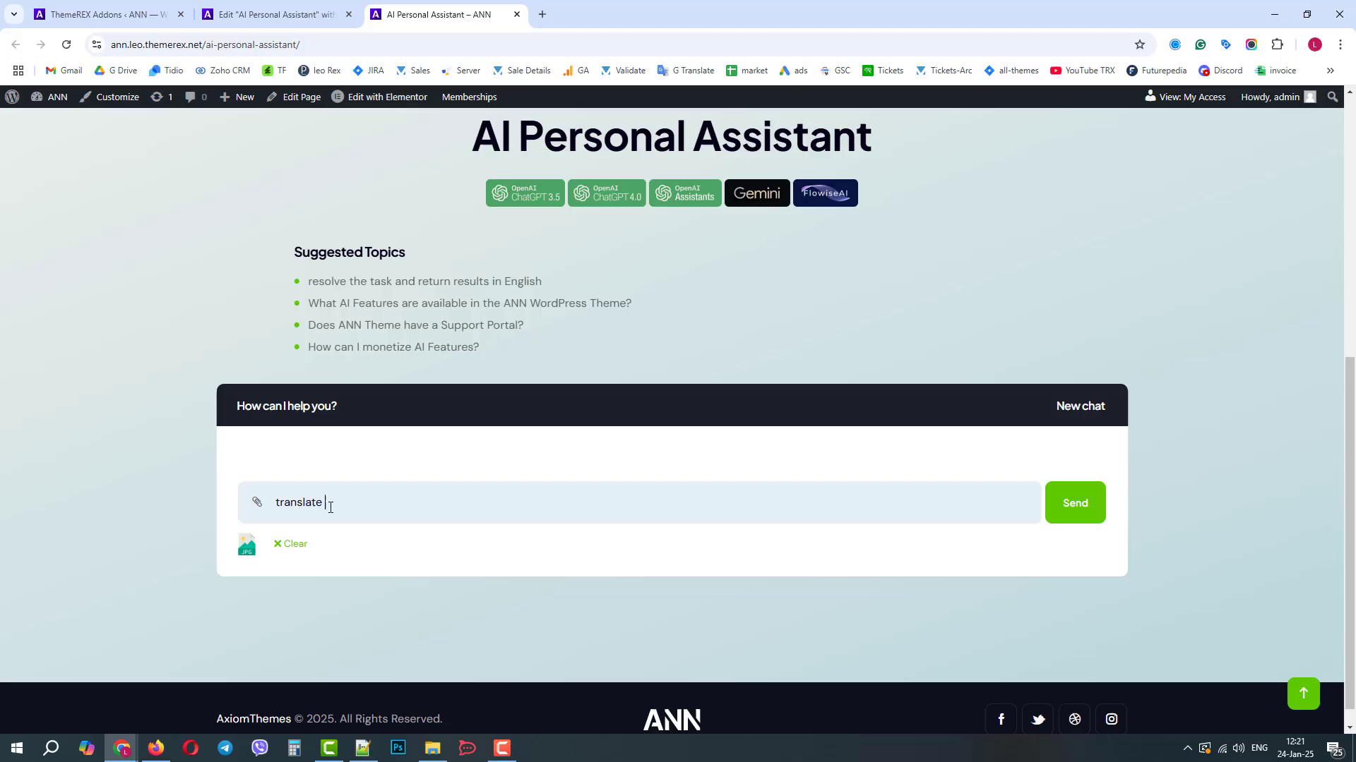
{"action": "type", "text": "the label into English"}
{"action": "left_click", "coordinate": [1076, 511]}
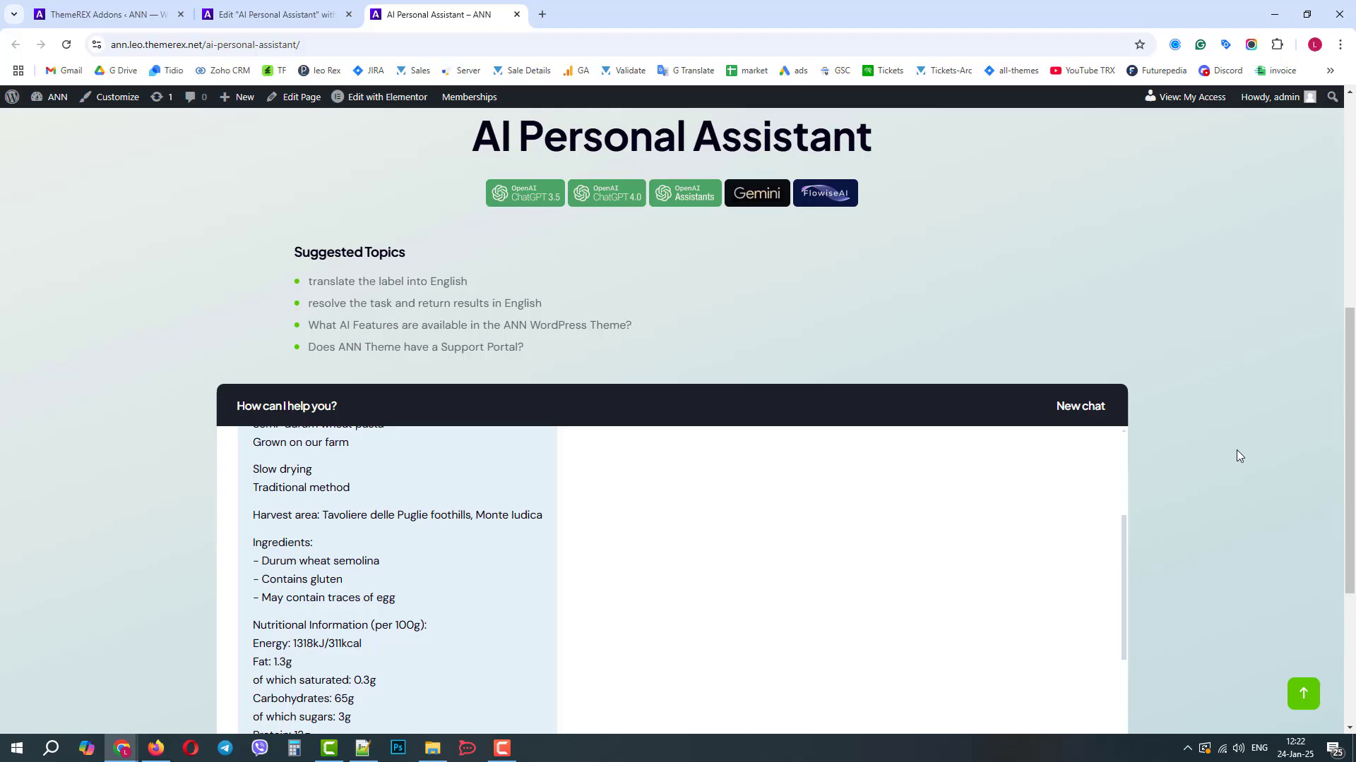
Ask 'how many portions can I make?' and get roughly 5–7 portions of 75–100g.
{"action": "scroll", "coordinate": [1170, 472], "scroll_direction": "down", "scroll_amount": 2}
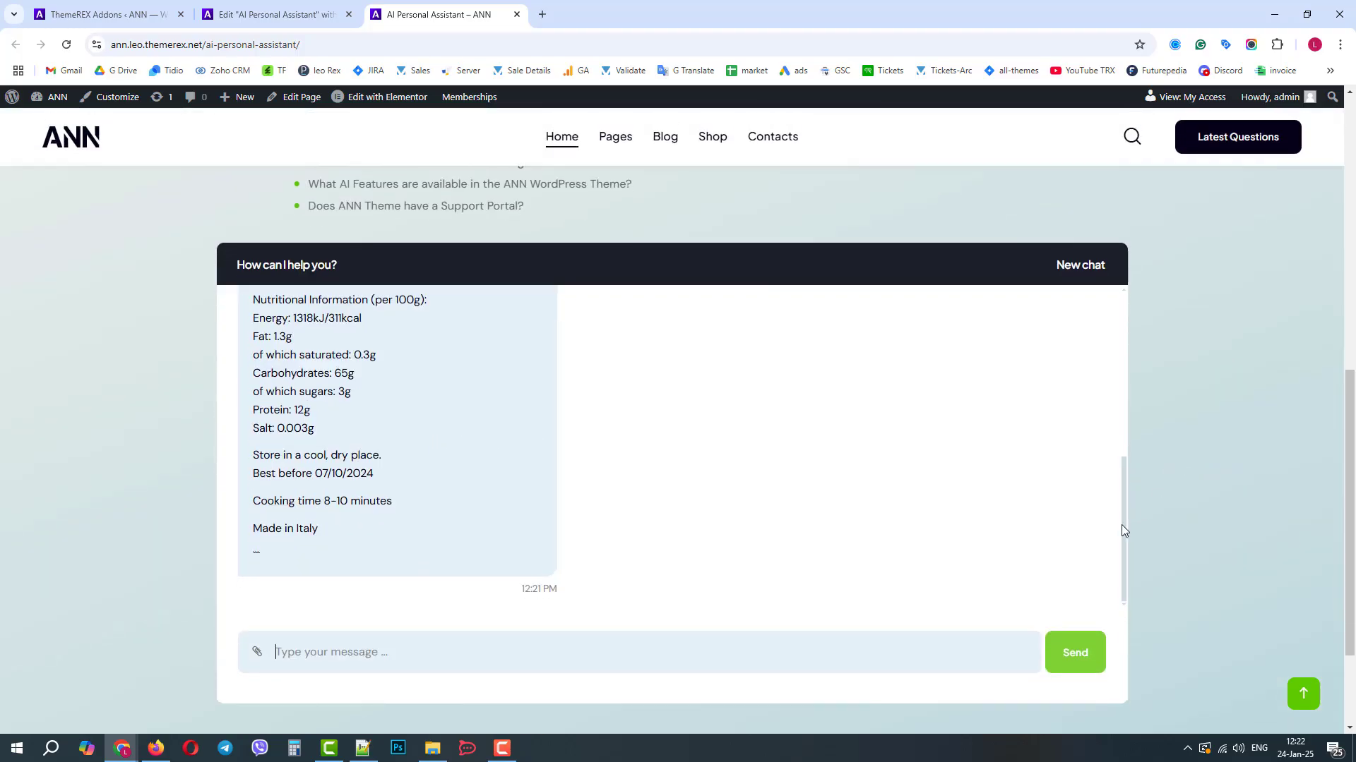
{"action": "mouse_move", "coordinate": [1121, 521]}
{"action": "left_mouse_down"}
{"action": "mouse_move", "coordinate": [1121, 363]}
{"action": "mouse_move", "coordinate": [1127, 546]}
{"action": "left_mouse_up"}
{"action": "type", "text": "how many portions ca"}
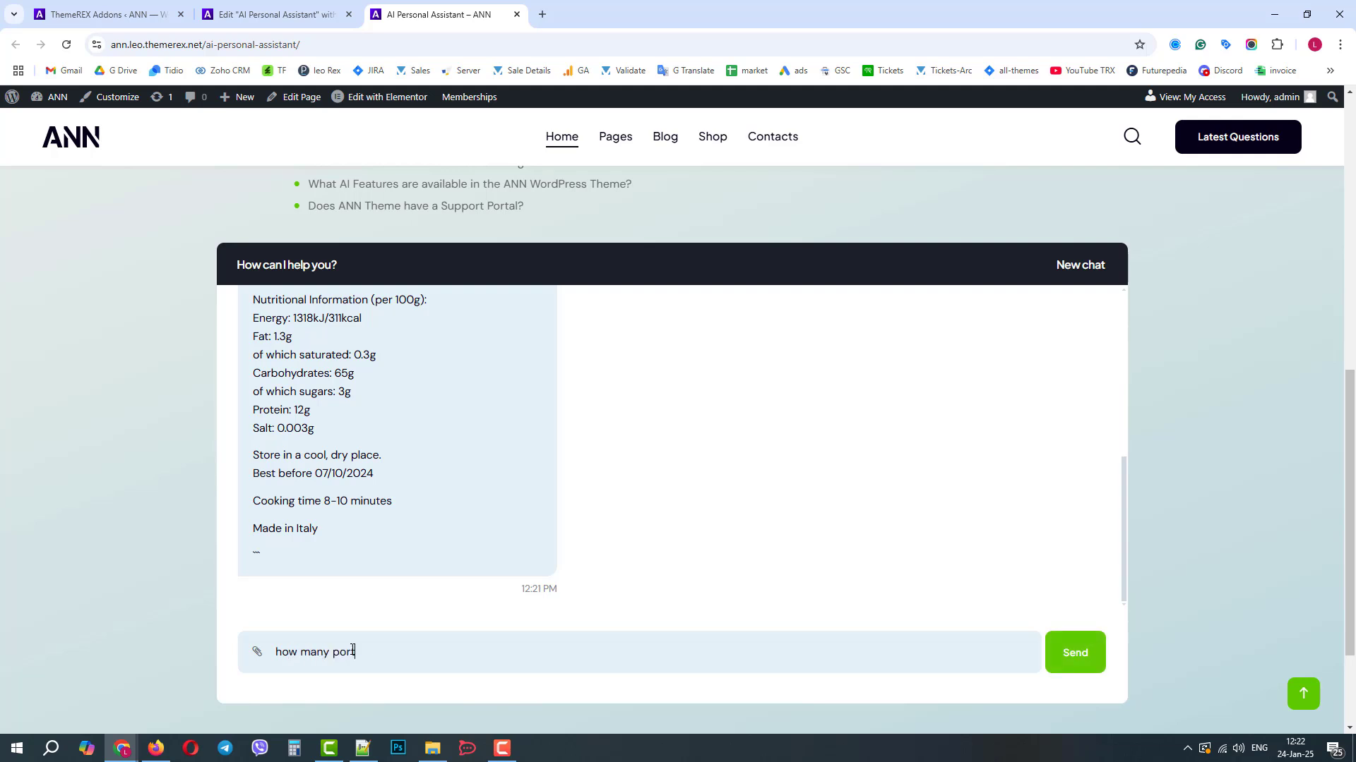
{"action": "type", "text": "n I make?"}
{"action": "key", "text": "Return"}
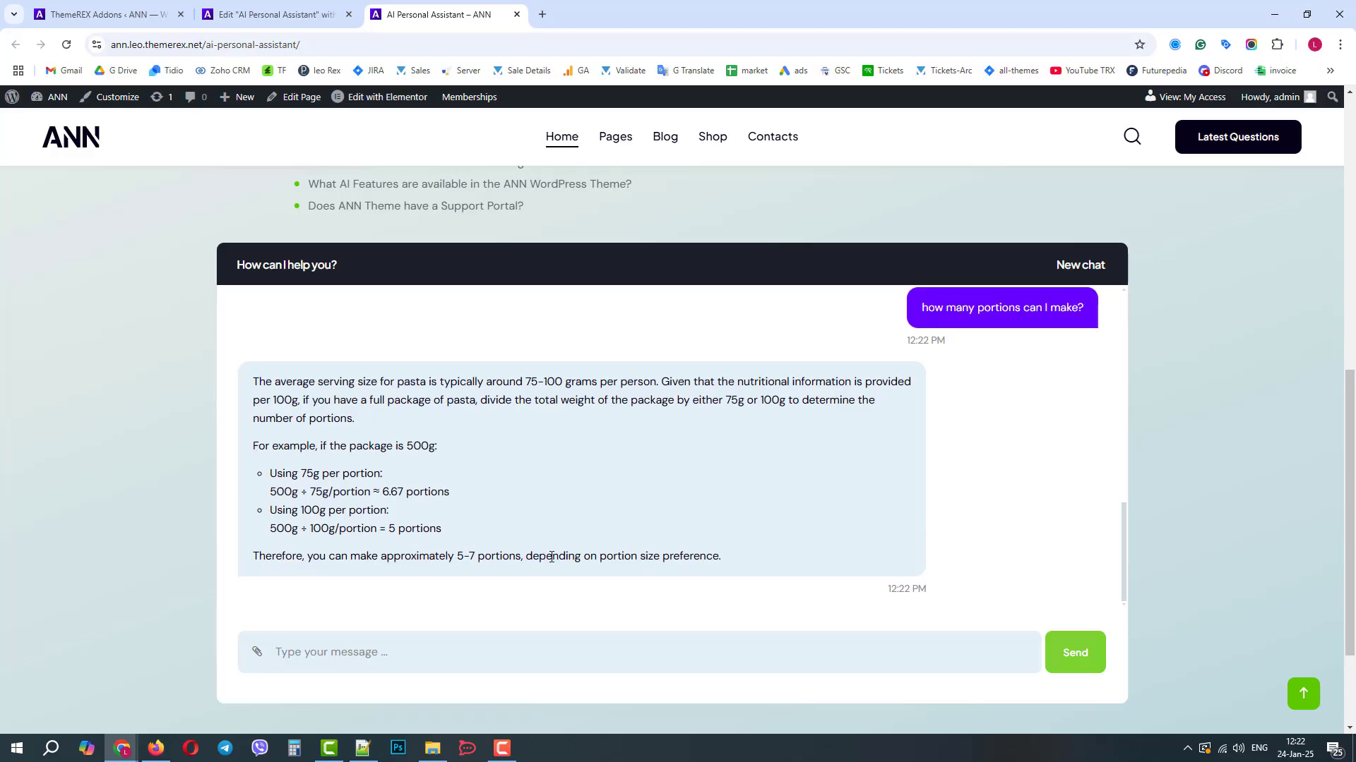
Clear the pasta conversation and start a new chat.
{"action": "left_click", "coordinate": [257, 652]}
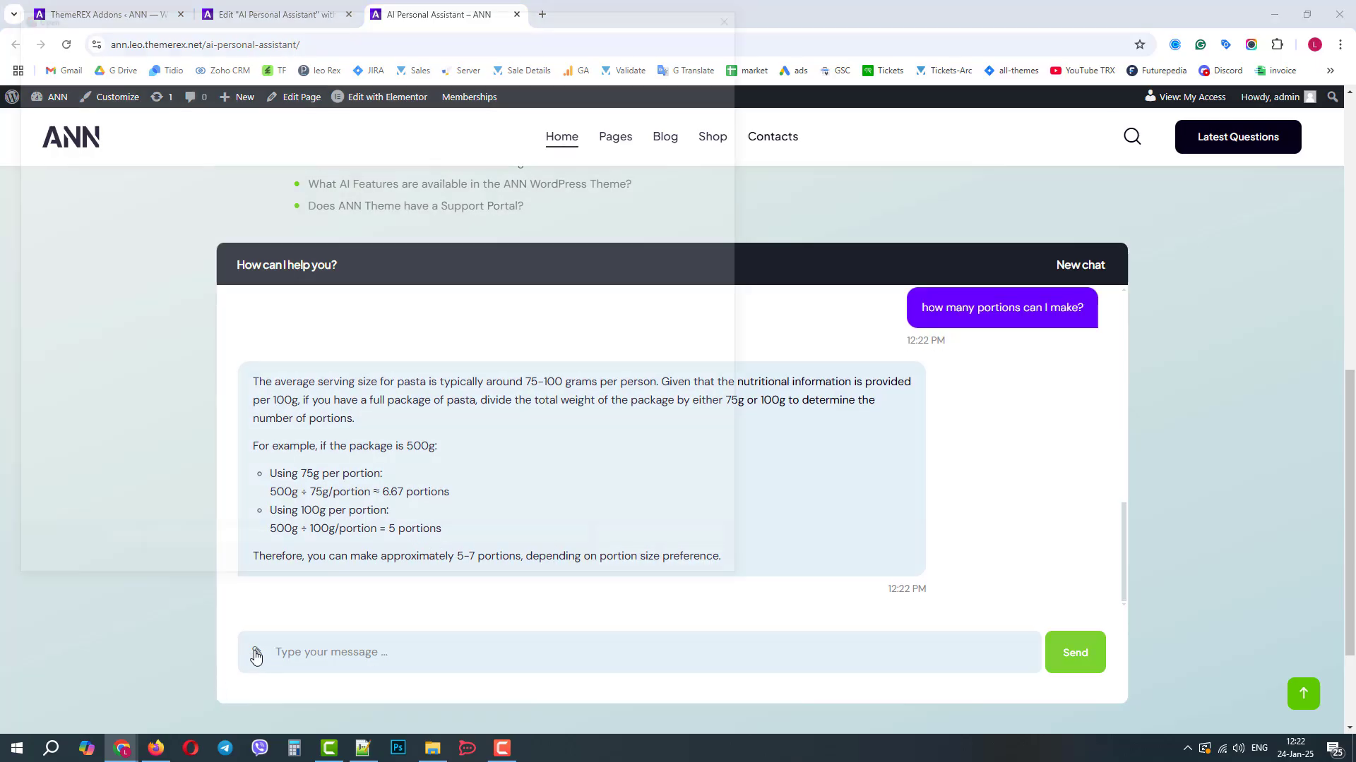
{"action": "left_click", "coordinate": [739, 10]}
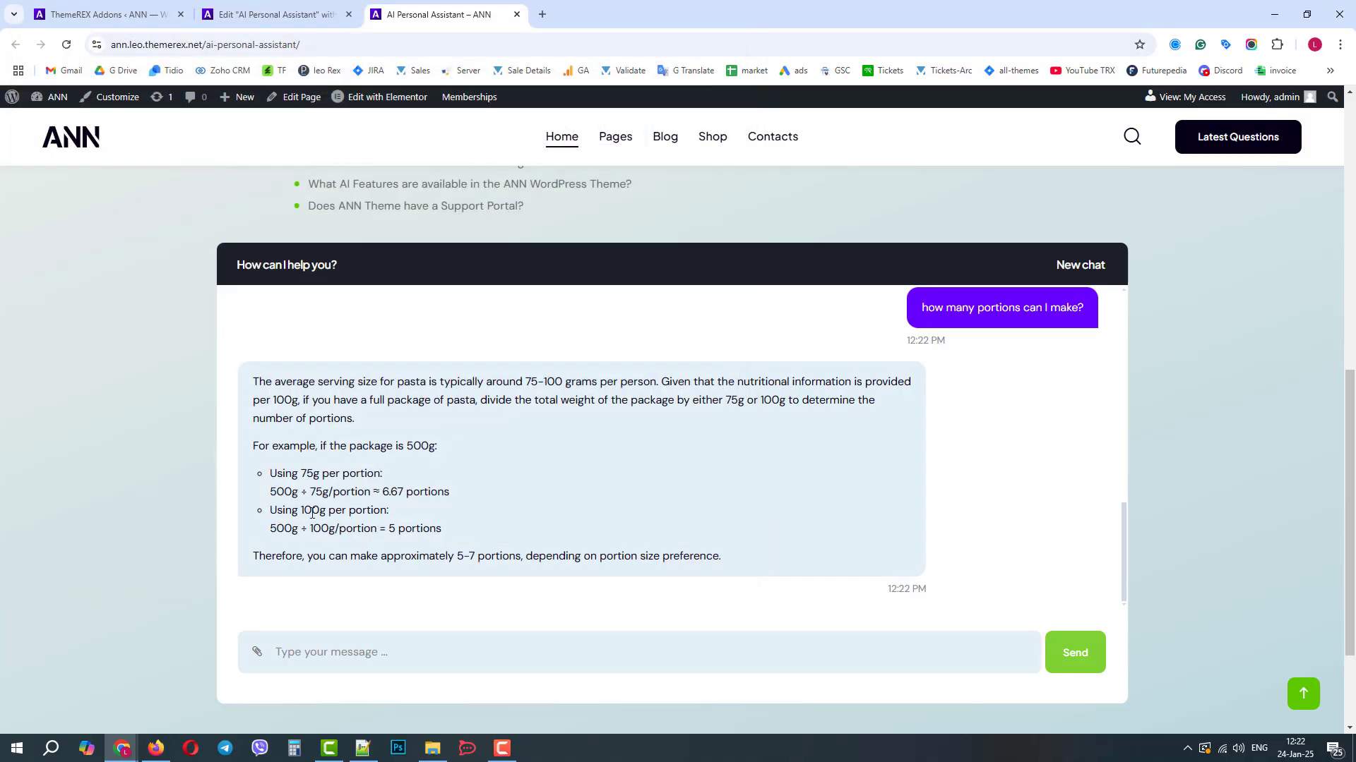
{"action": "left_click", "coordinate": [1078, 272]}
Attach the five 3-contract pages 01–05 and type 'Outline the main things from this contract I must know'.
{"action": "left_click", "coordinate": [254, 506]}
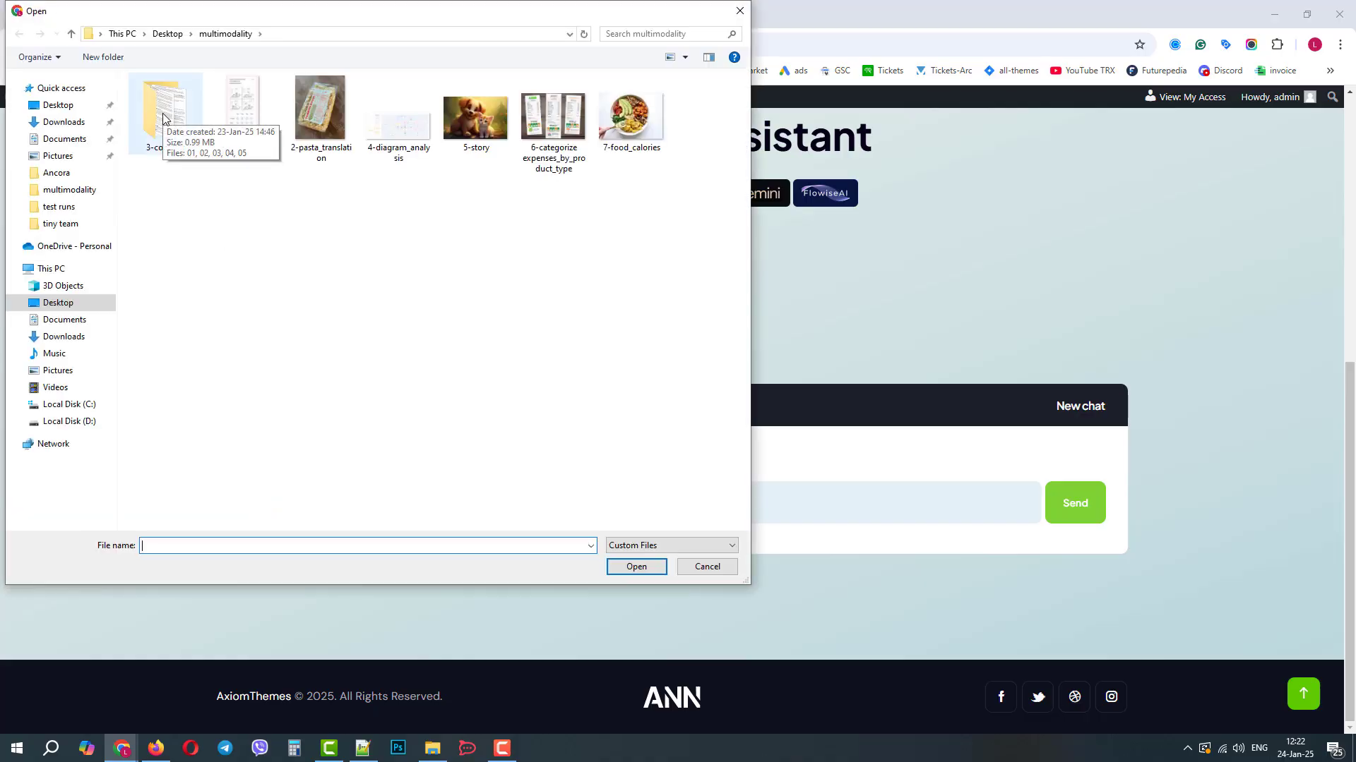
{"action": "double_click", "coordinate": [162, 113]}
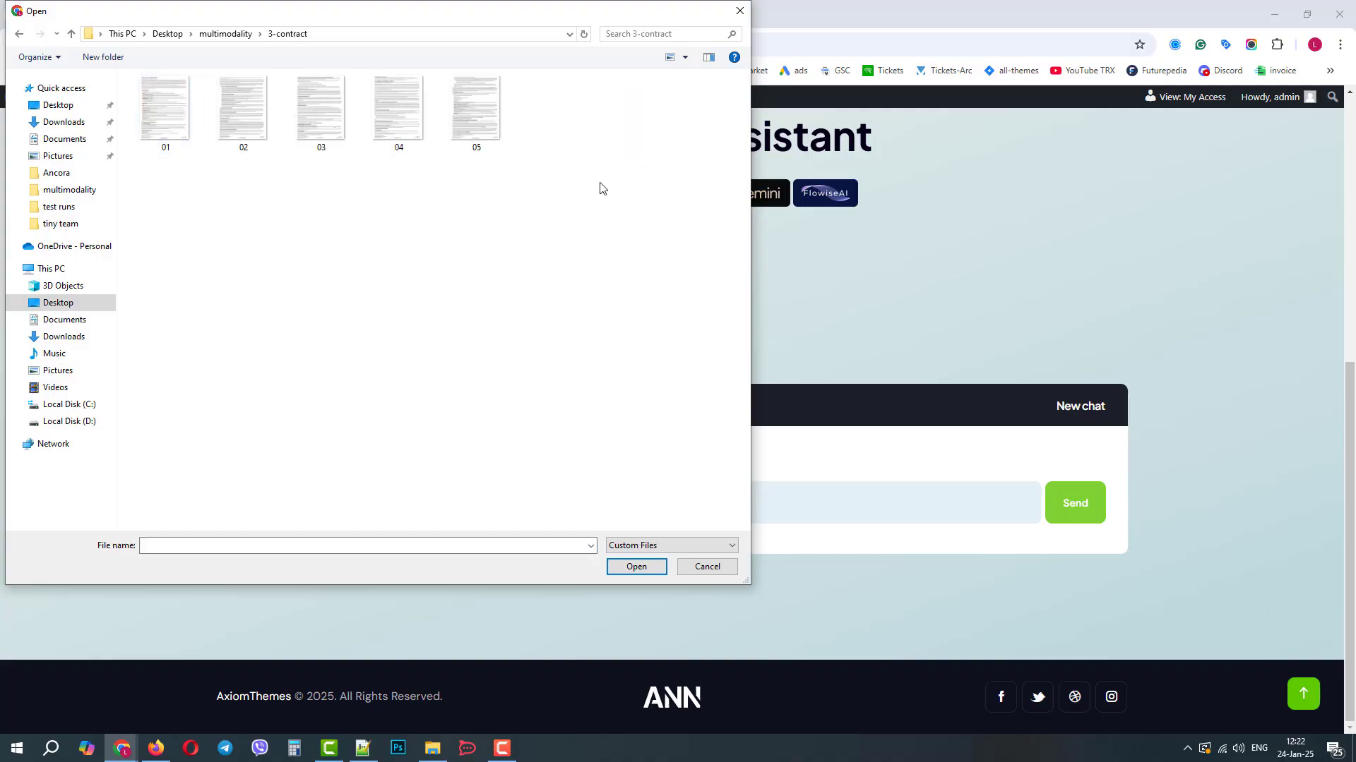
{"action": "left_click_drag", "start_coordinate": [600, 182], "coordinate": [159, 99]}
{"action": "left_click", "coordinate": [637, 566]}
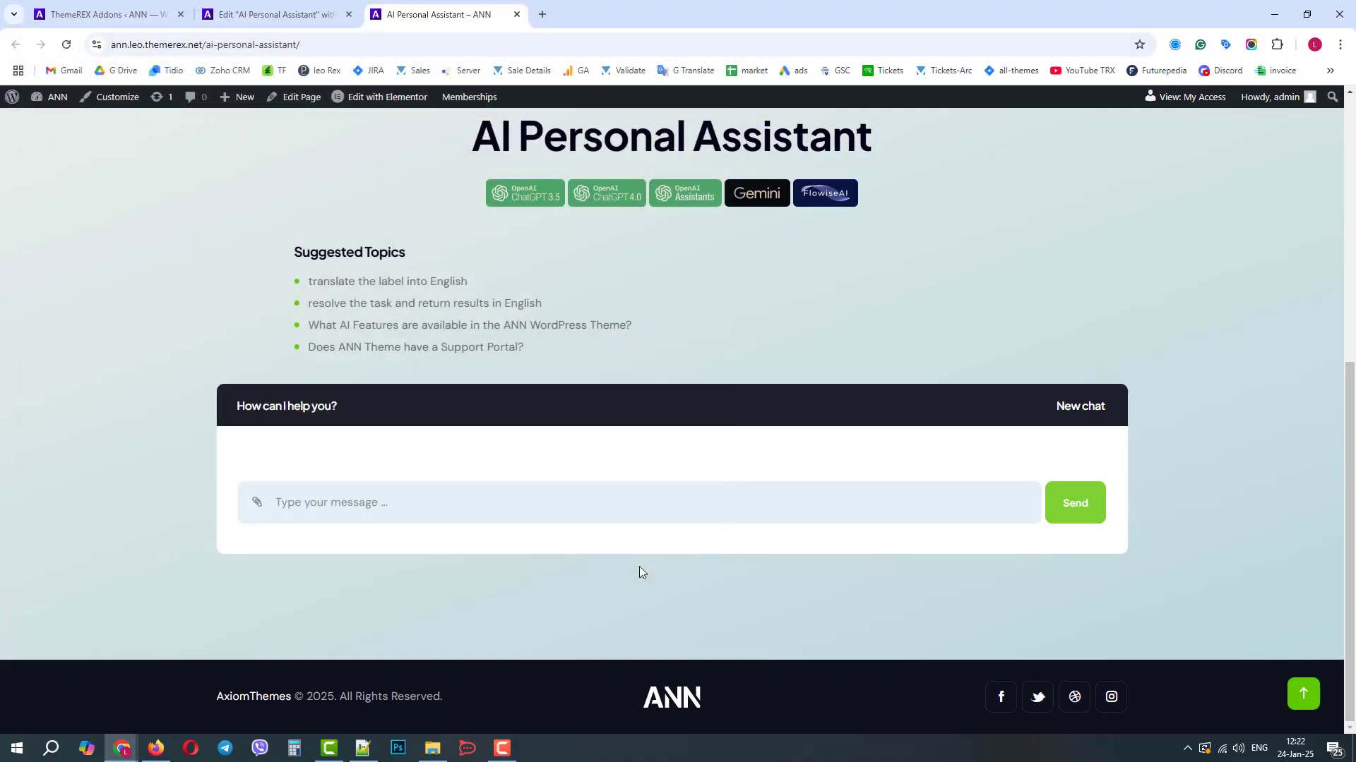
{"action": "left_click", "coordinate": [367, 501]}
{"action": "type", "text": "Outline "}
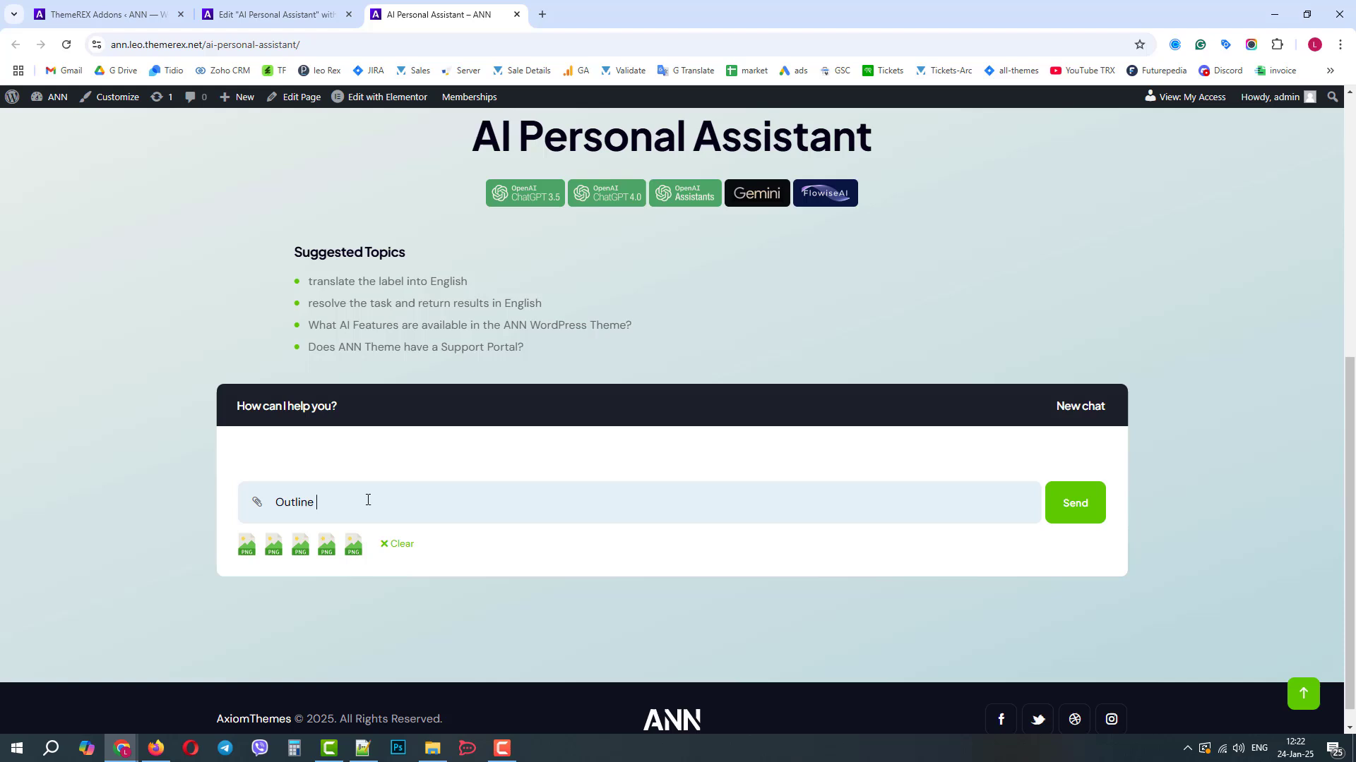
{"action": "type", "text": "the main things from this contract "}
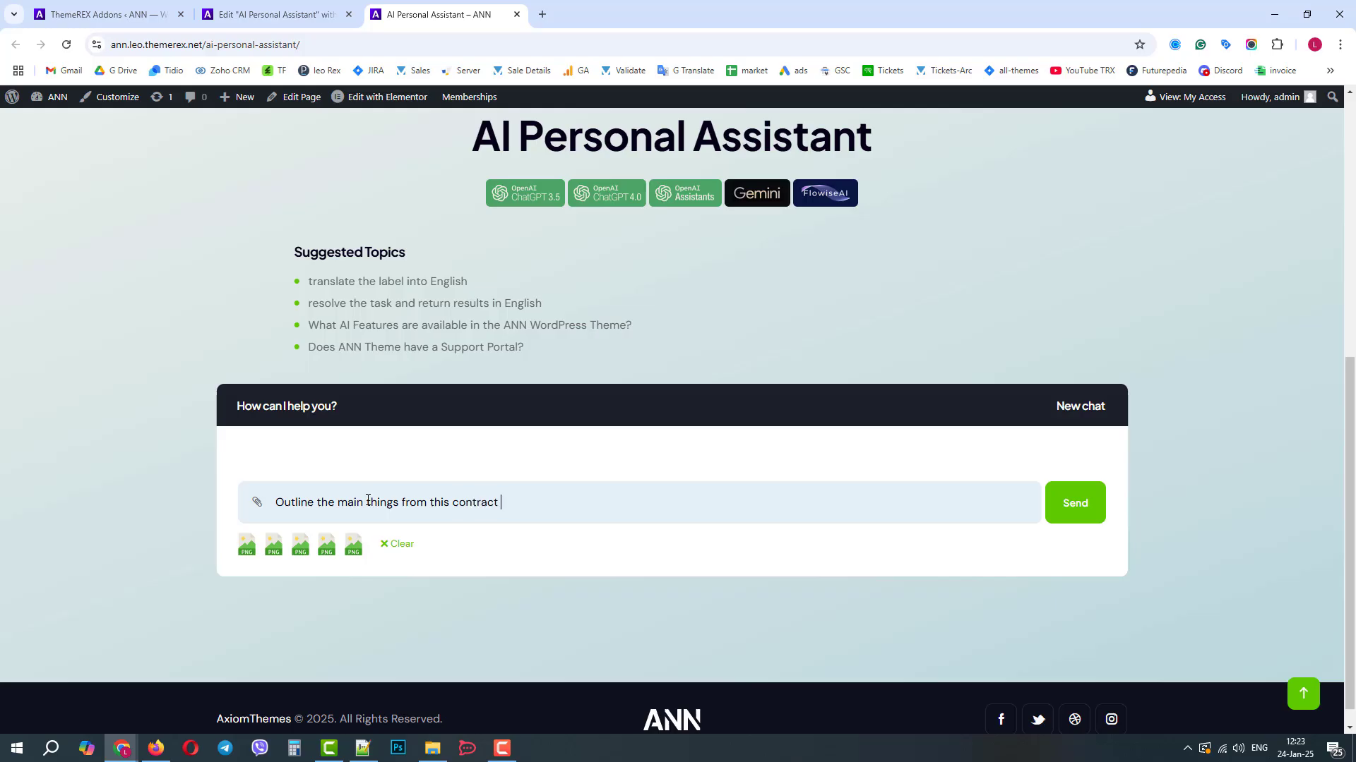
{"action": "type", "text": "I must know"}
Send the contract outline request and read through the Deposit Account Agreement key points.
{"action": "left_click", "coordinate": [1076, 515]}
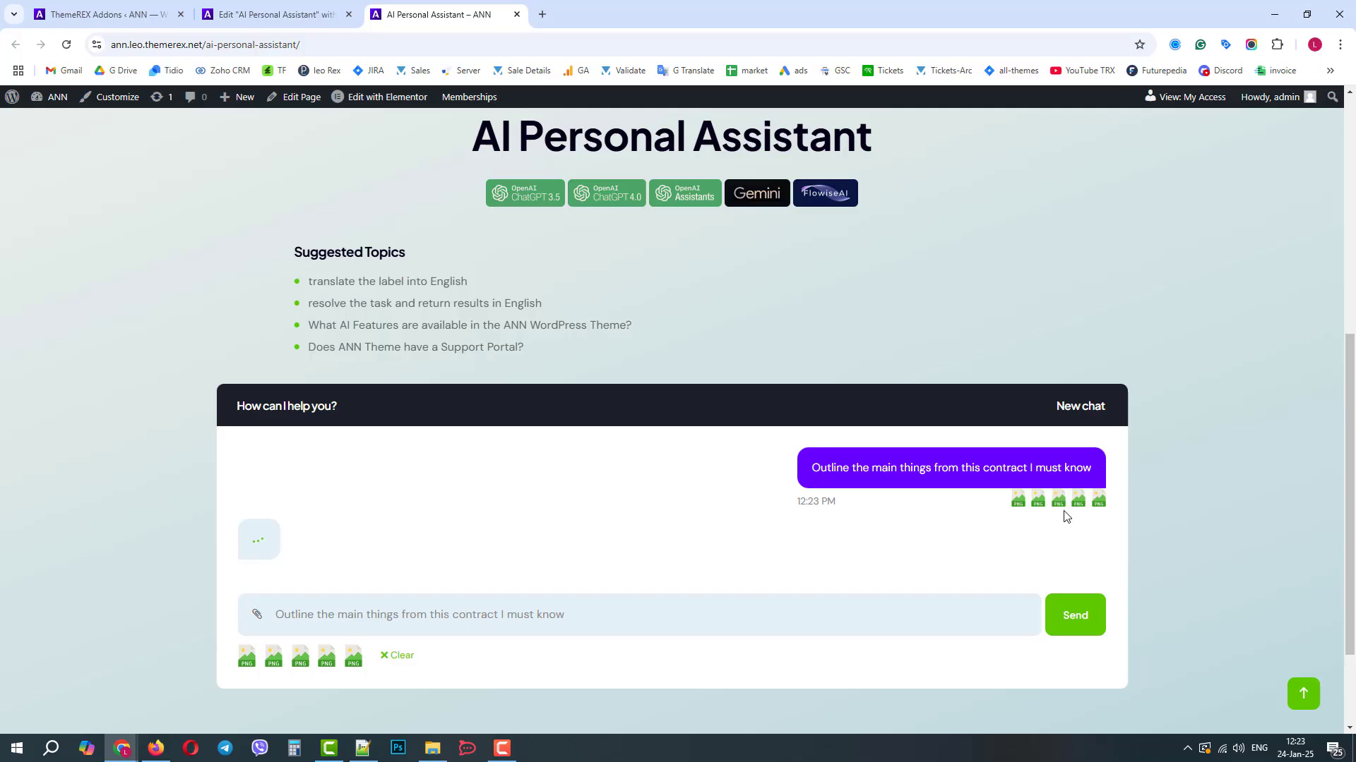
{"action": "scroll", "coordinate": [1219, 470], "scroll_direction": "down", "scroll_amount": 1}
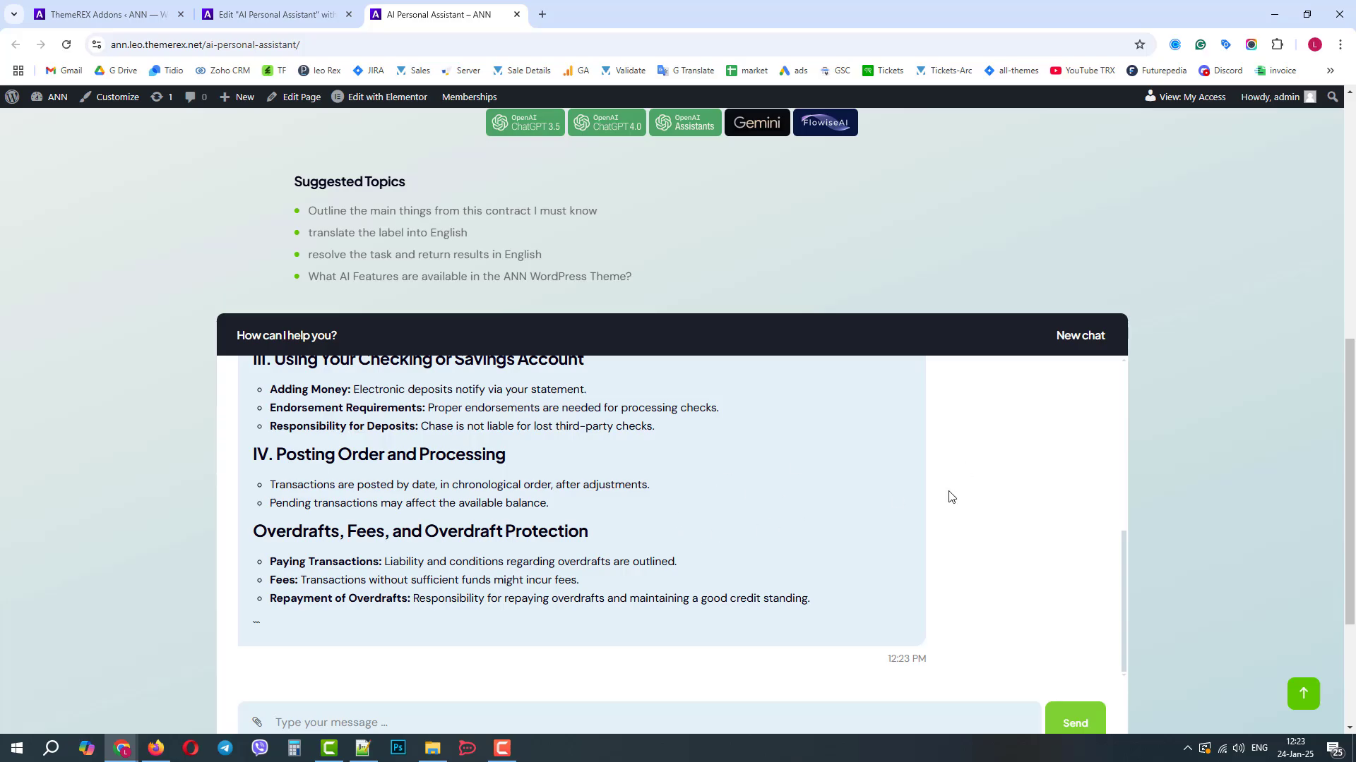
{"action": "scroll", "coordinate": [1252, 466], "scroll_direction": "down", "scroll_amount": 1}
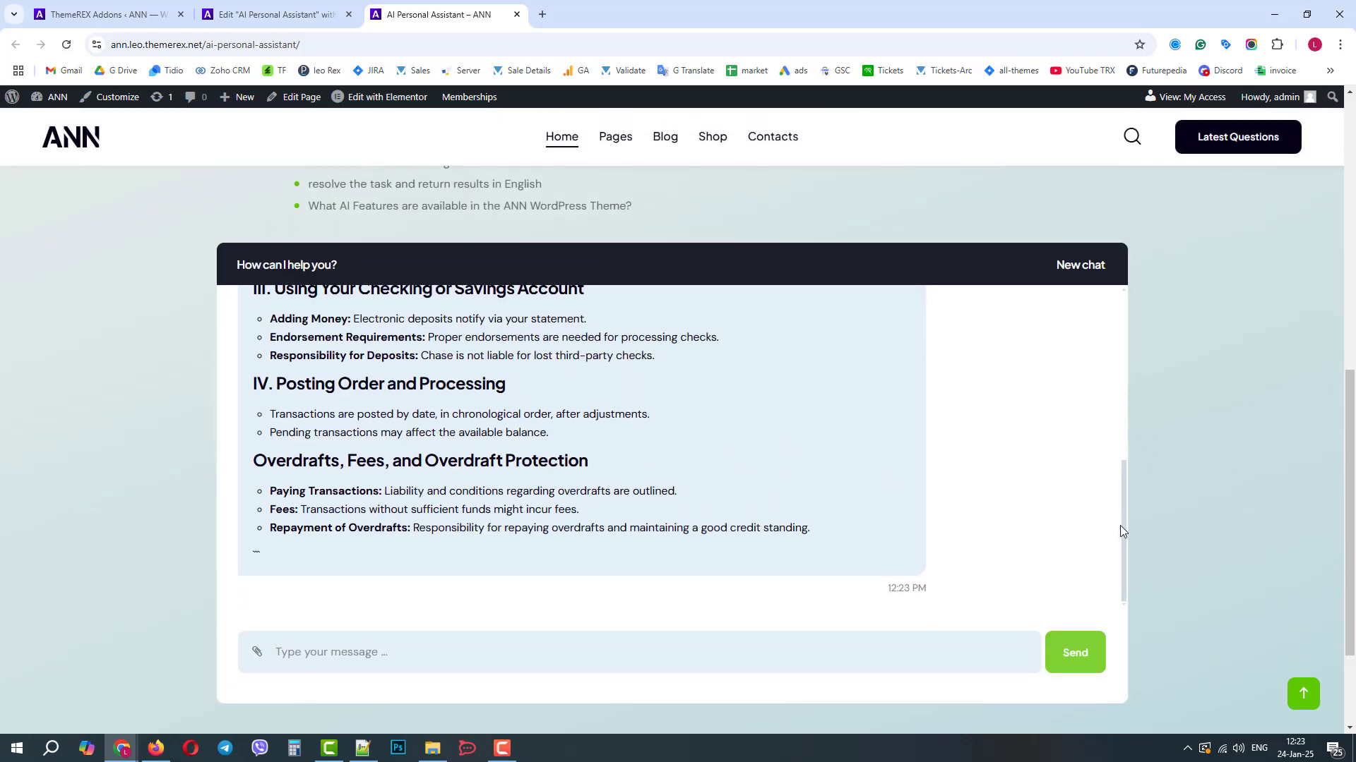
{"action": "left_click_drag", "start_coordinate": [1122, 520], "coordinate": [1110, 381]}
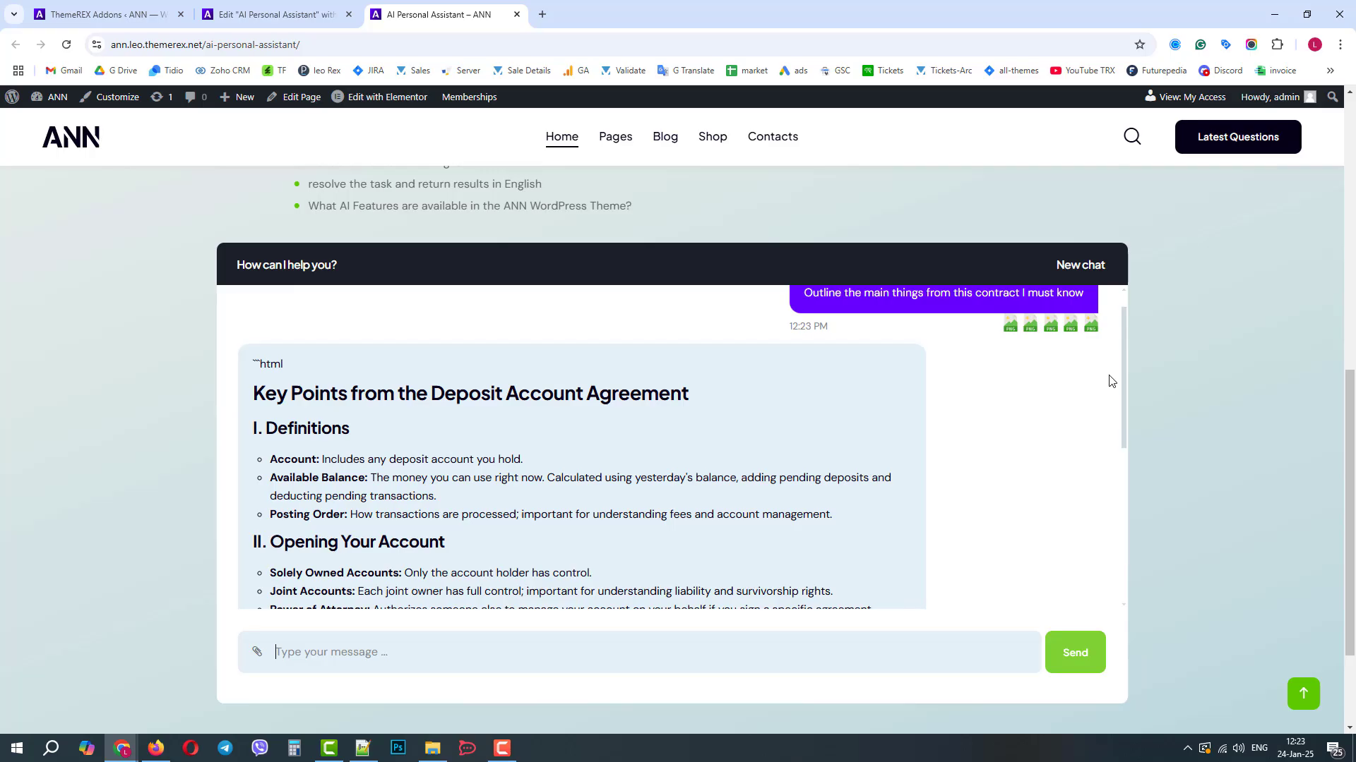
{"action": "scroll", "coordinate": [1111, 382], "scroll_direction": "down", "scroll_amount": 5}
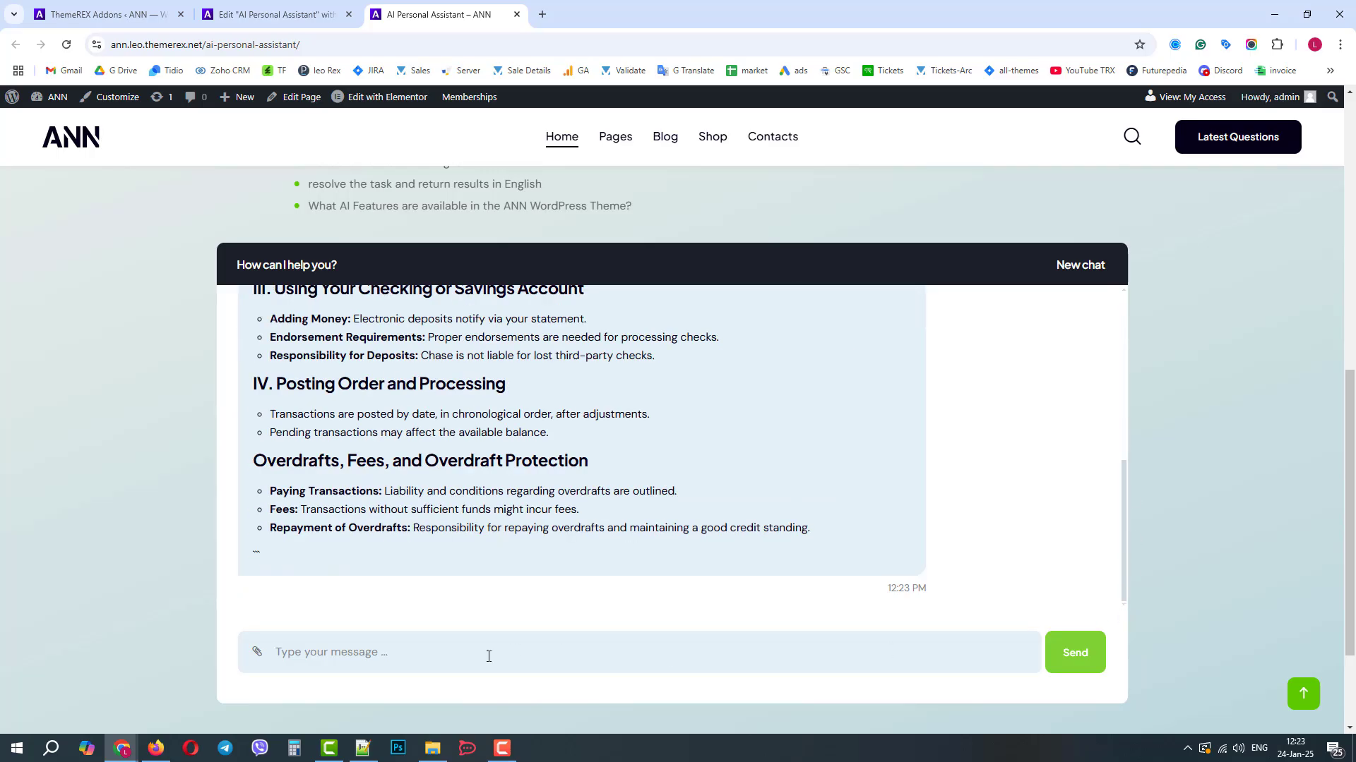
Send 'in 1 sentence explain what is this contract for?' to the chat.
{"action": "type", "text": "in 1 sente"}
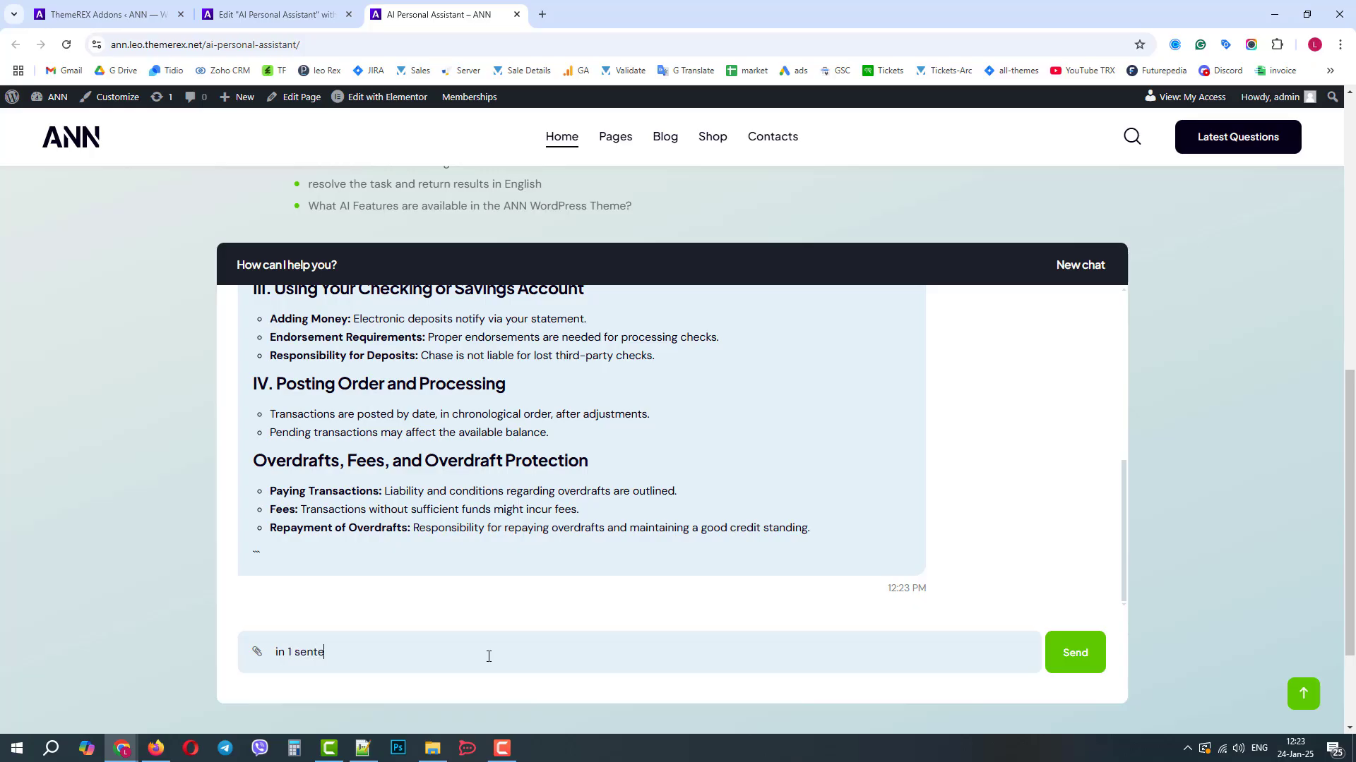
{"action": "type", "text": "nce explain what is this contract for?"}
{"action": "left_click", "coordinate": [1074, 652]}
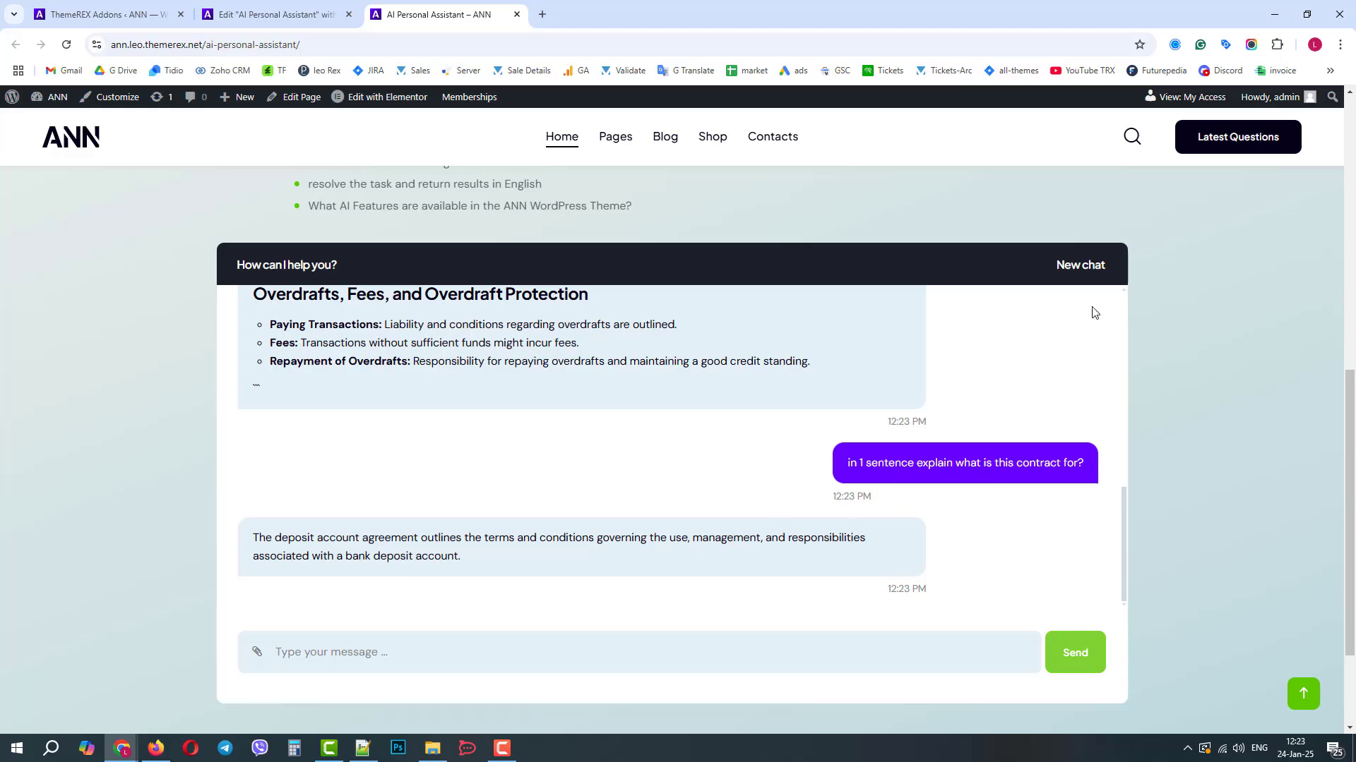
Start a fresh chat and preview 4-diagram_analysis.png from the multimodality folder.
{"action": "left_click", "coordinate": [1078, 270]}
{"action": "left_click", "coordinate": [432, 748]}
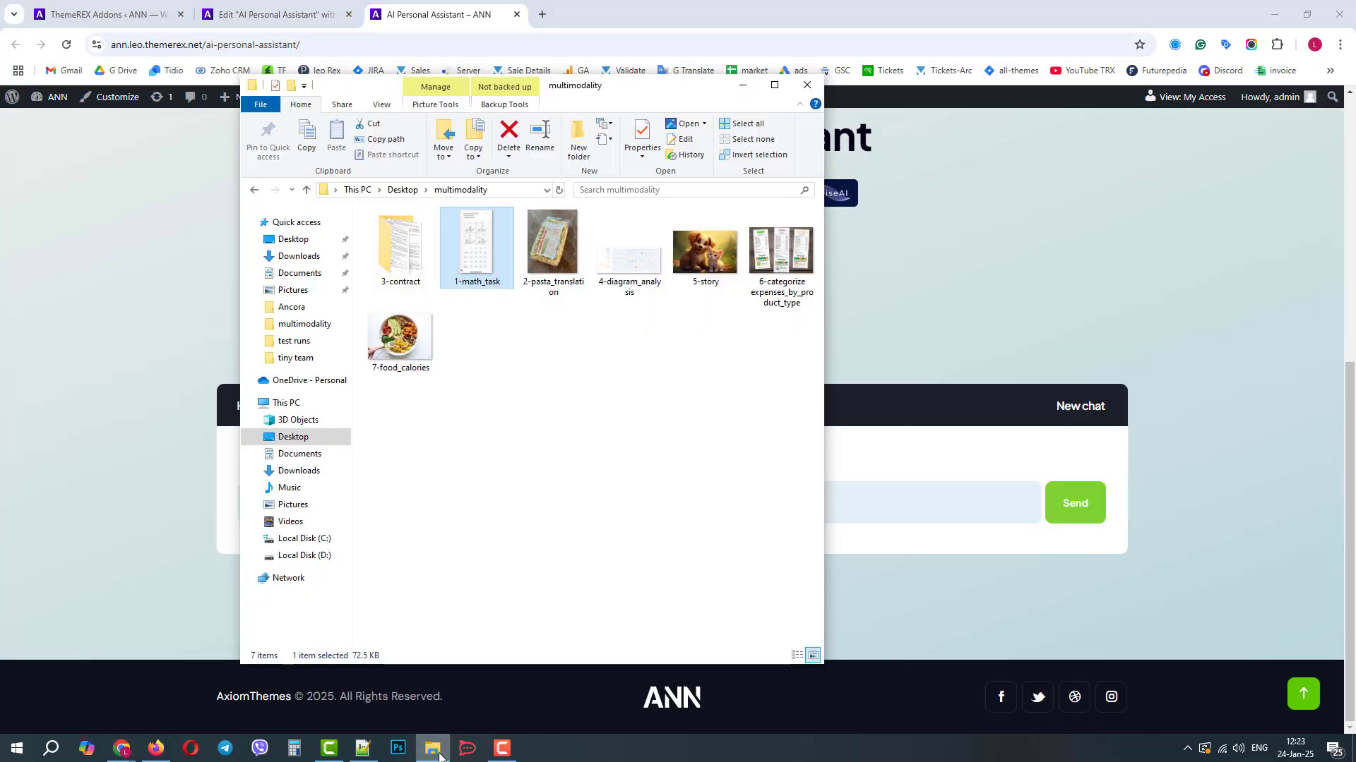
{"action": "left_click", "coordinate": [629, 252]}
{"action": "key", "text": "Return"}
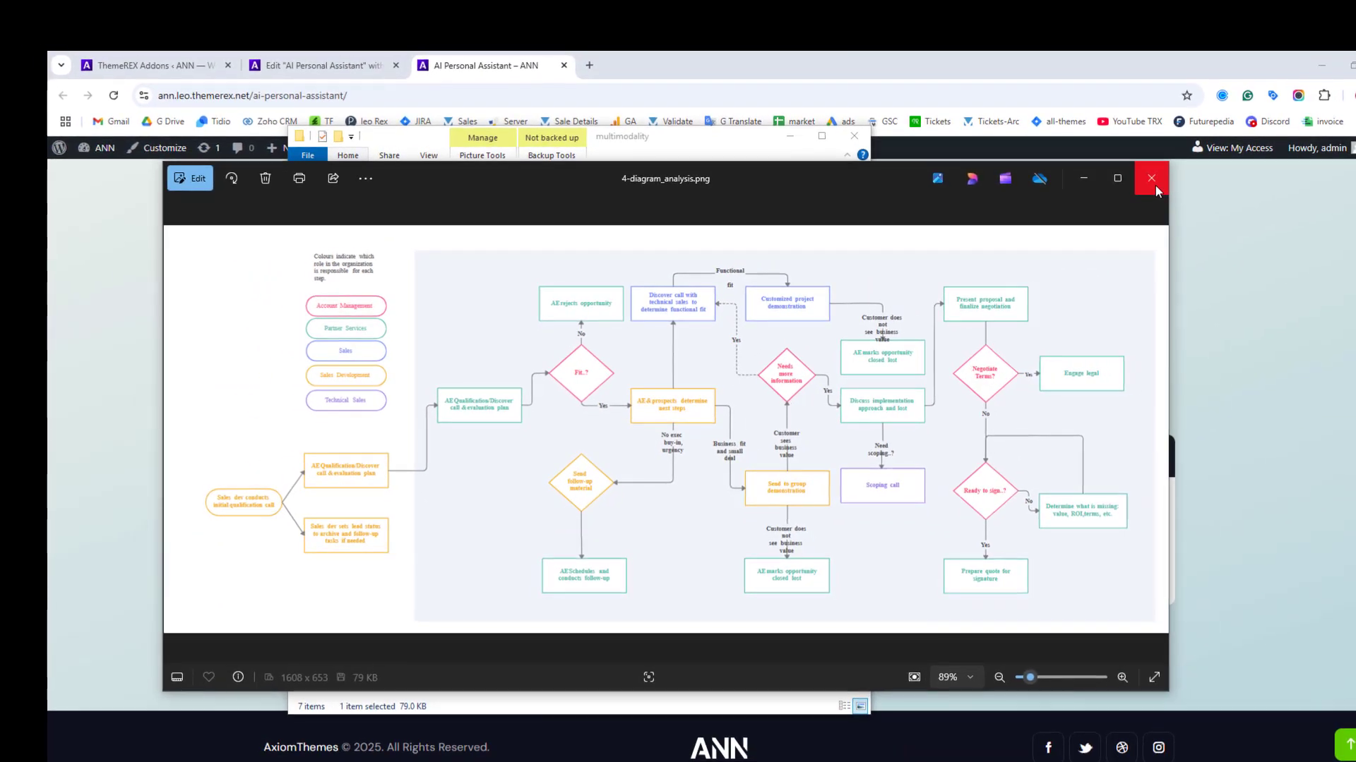
{"action": "left_click", "coordinate": [1151, 178]}
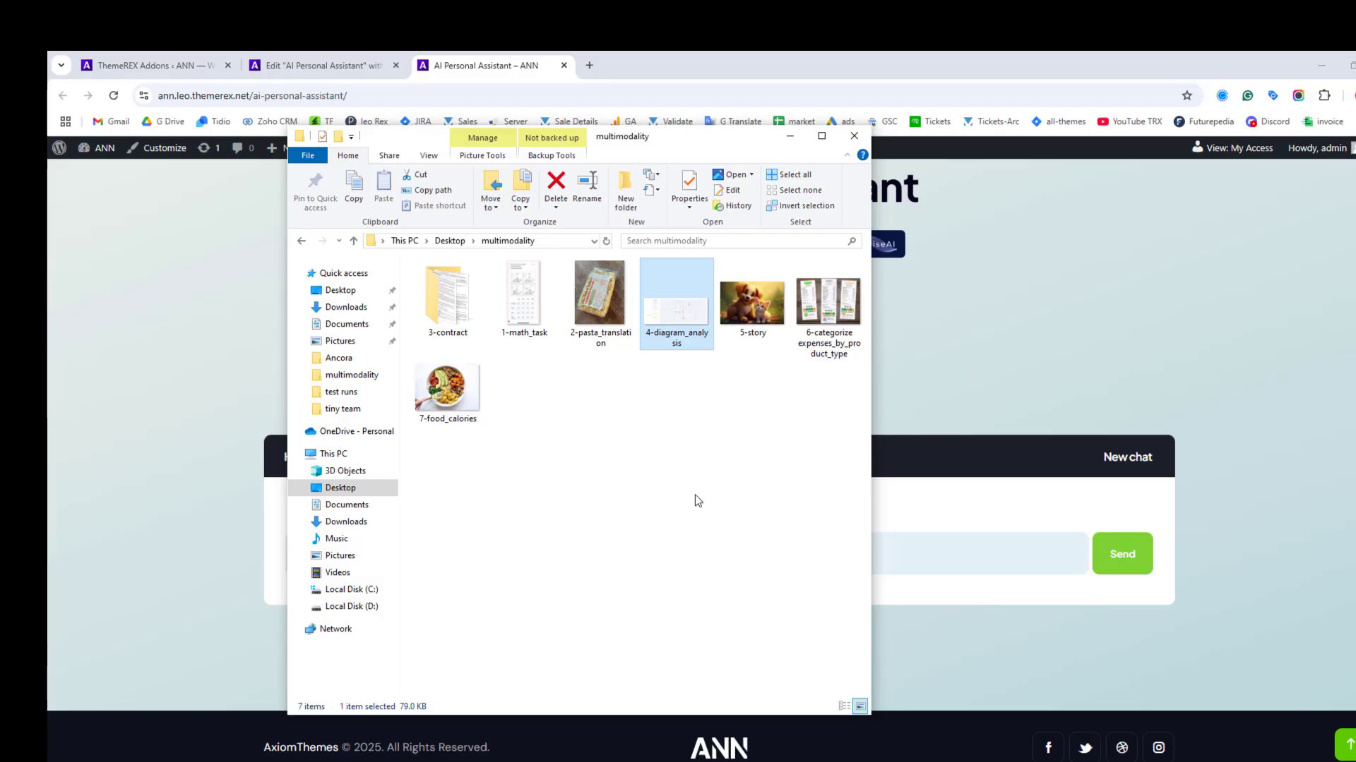
Attach 4-diagram_analysis.png to the new chat.
{"action": "left_click", "coordinate": [1059, 406]}
{"action": "left_click", "coordinate": [304, 555]}
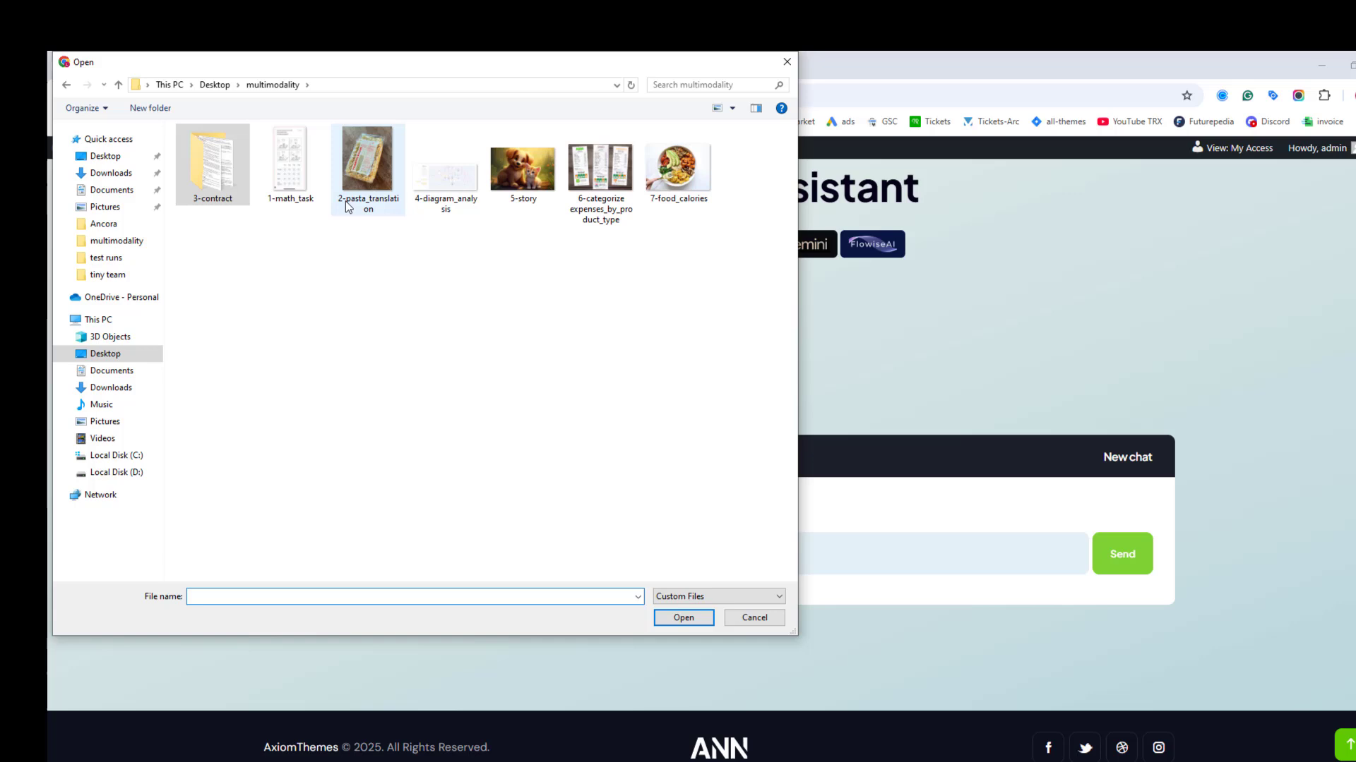
{"action": "double_click", "coordinate": [452, 180]}
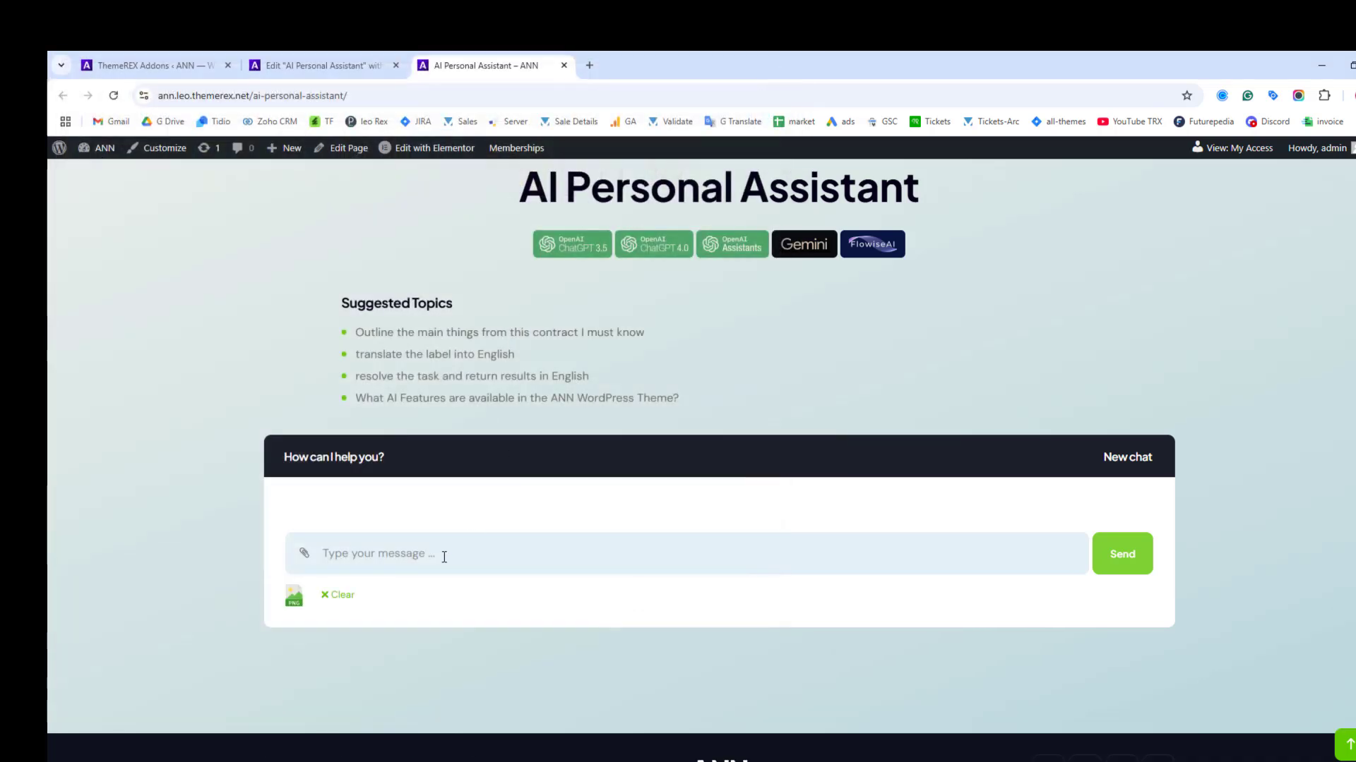
Send 'Analyze this diagram and provide tips for improvements' and review the flowchart improvement tips.
{"action": "type", "text": "Analy"}
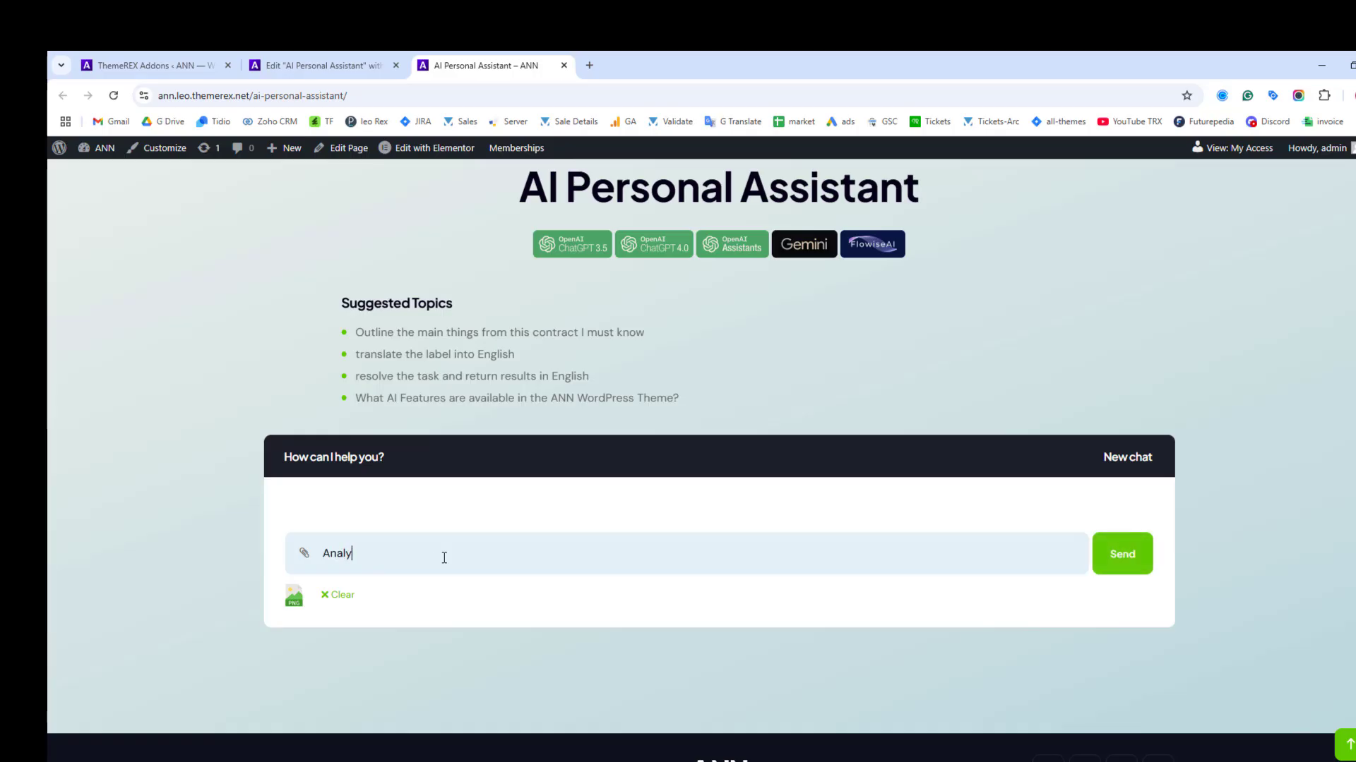
{"action": "type", "text": "ze this diagram and p"}
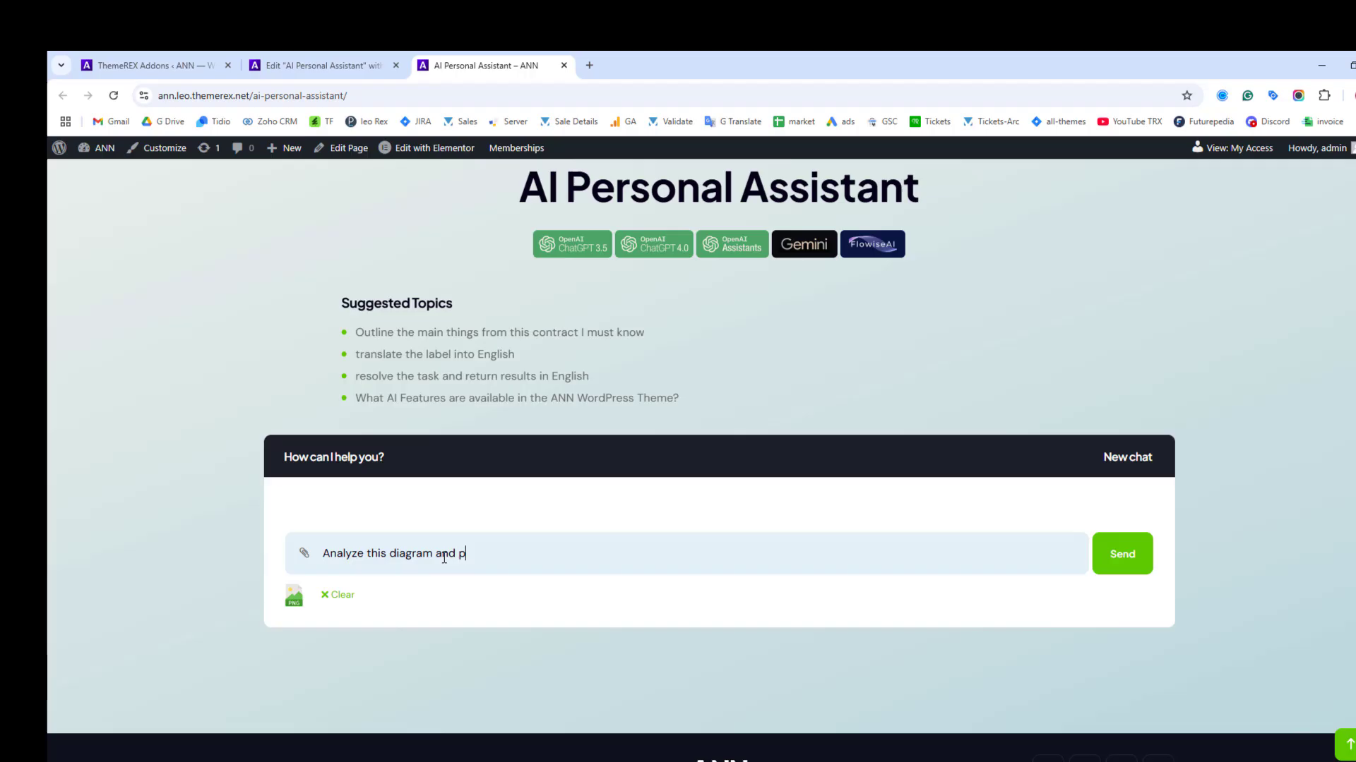
{"action": "type", "text": "rovide tips for improvements"}
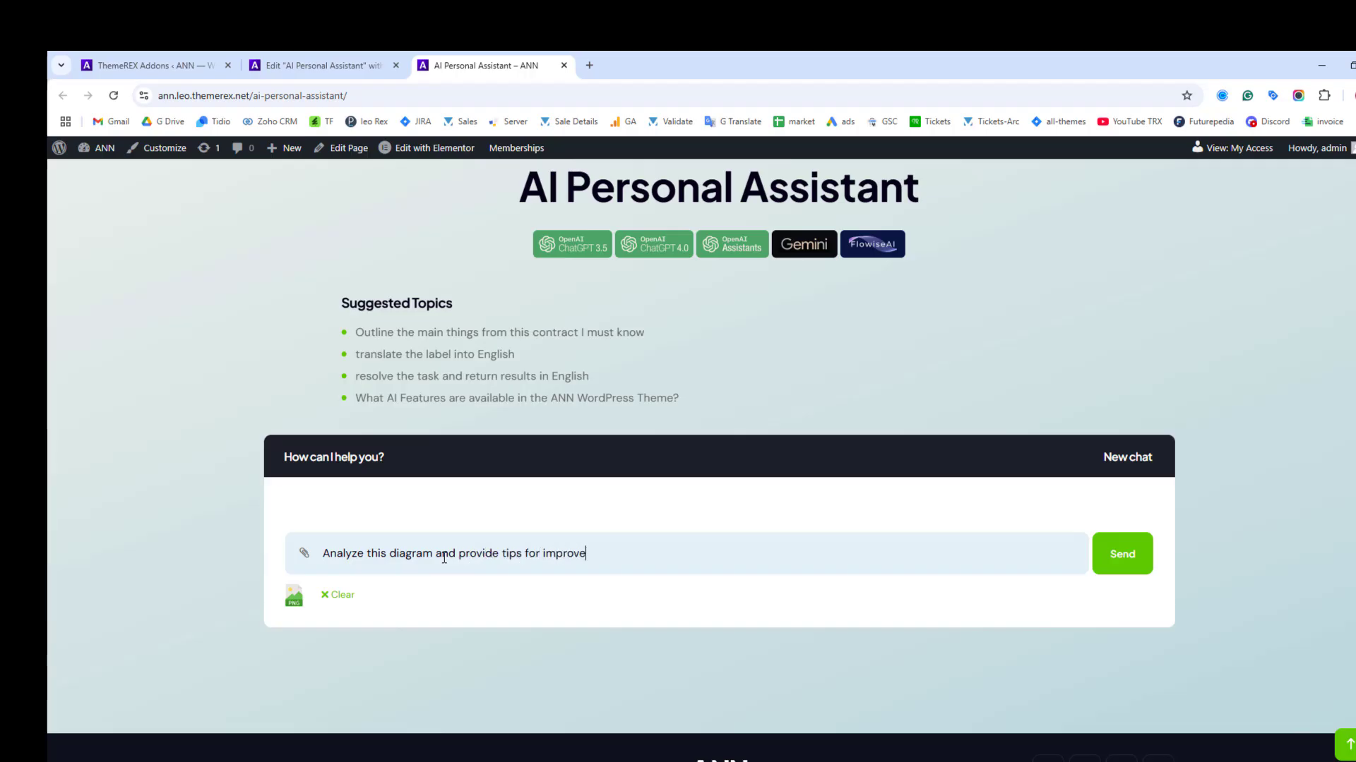
{"action": "left_click", "coordinate": [1122, 554]}
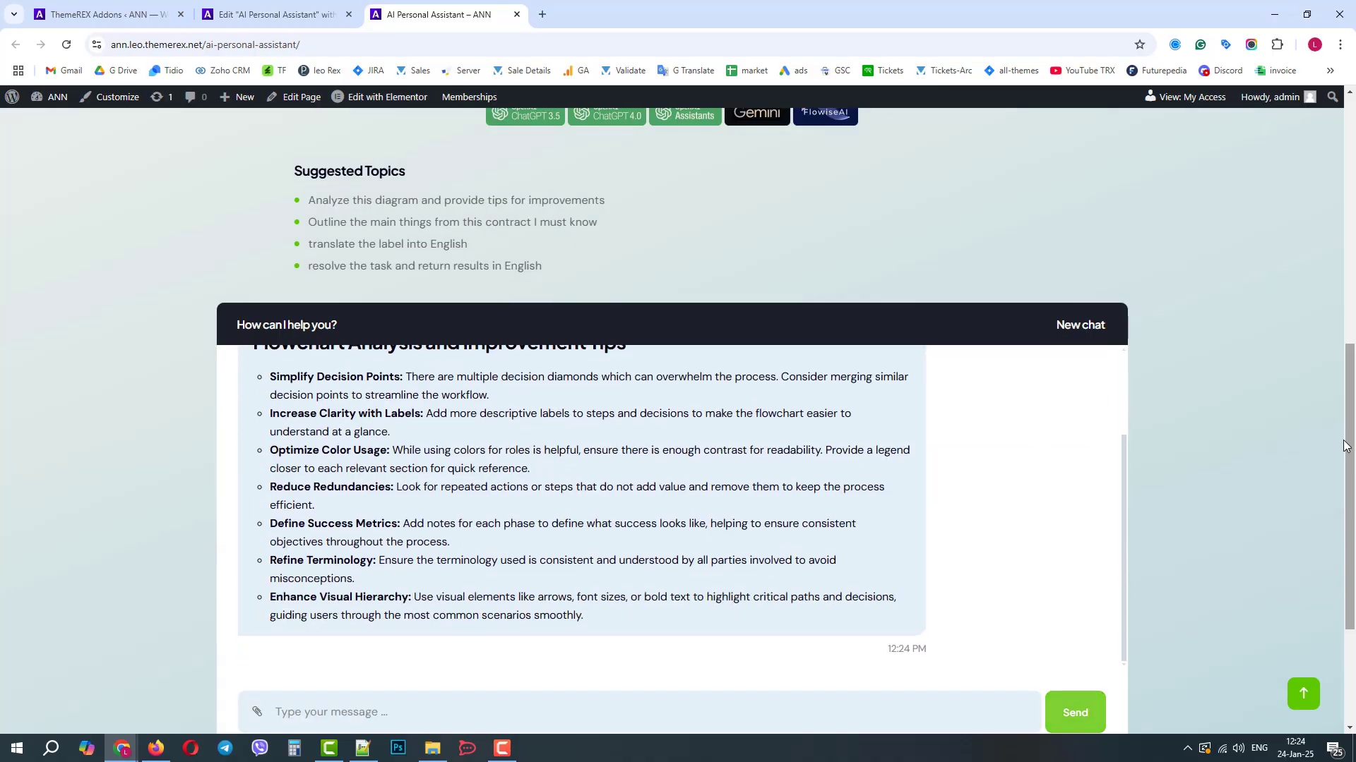
{"action": "left_click_drag", "start_coordinate": [1125, 519], "coordinate": [1122, 481]}
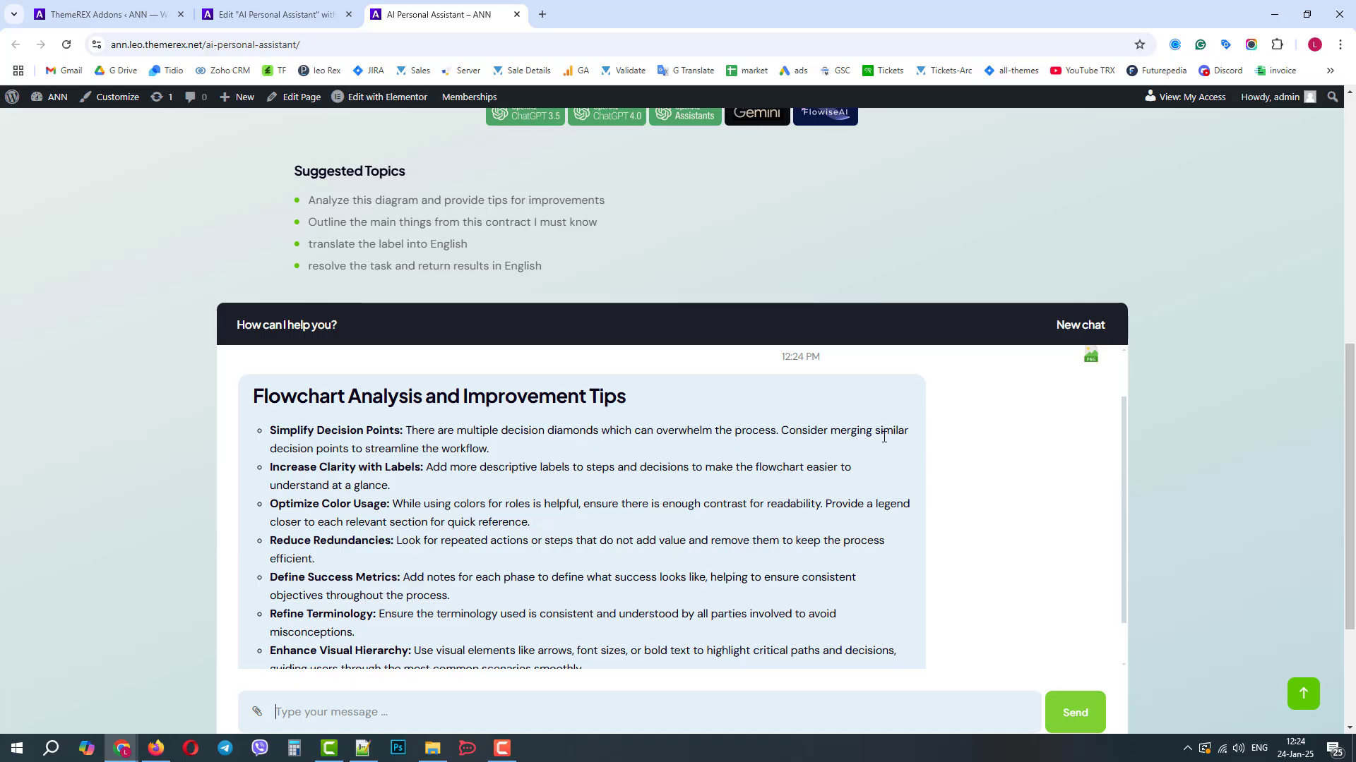
{"action": "scroll", "coordinate": [449, 551], "scroll_direction": "down", "scroll_amount": 1}
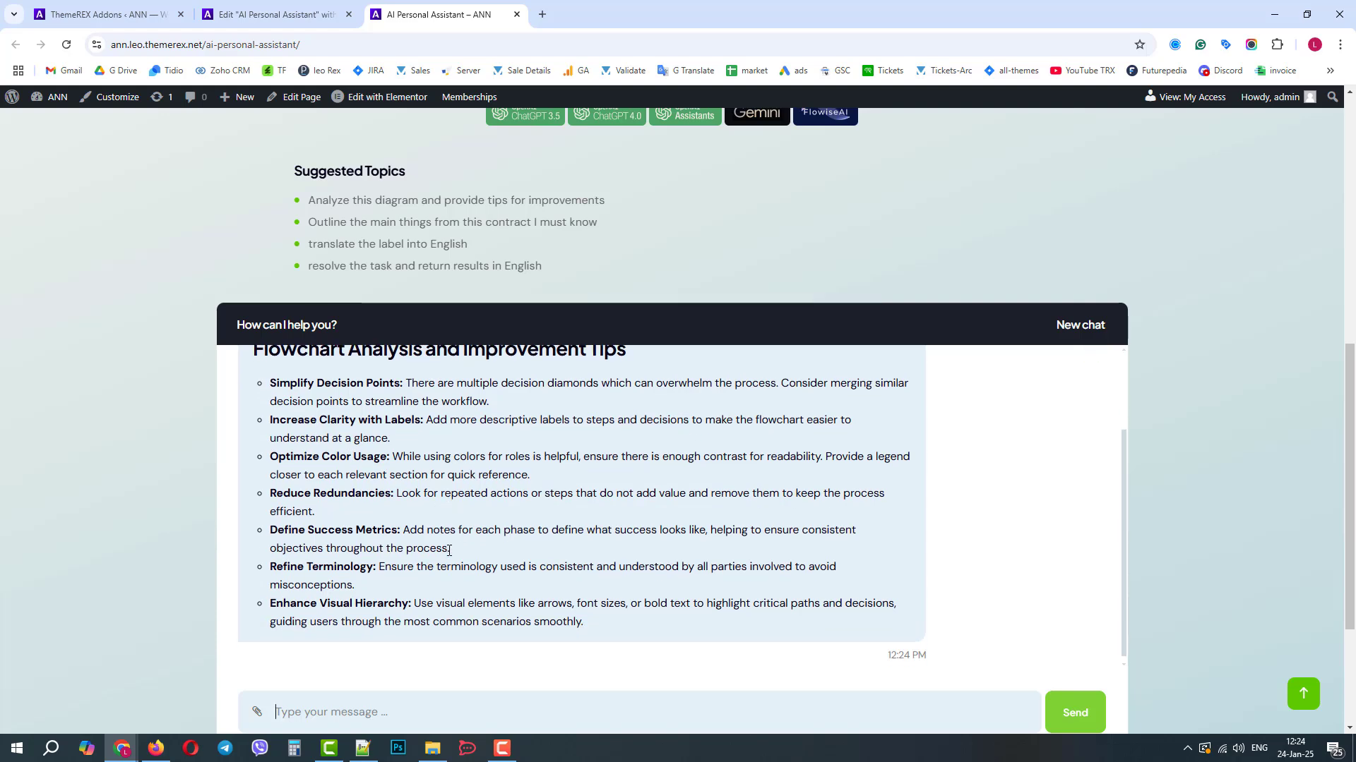
{"action": "scroll", "coordinate": [449, 551], "scroll_direction": "up", "scroll_amount": 1}
{"action": "scroll", "coordinate": [449, 552], "scroll_direction": "down", "scroll_amount": 1}
{"action": "scroll", "coordinate": [1201, 590], "scroll_direction": "down", "scroll_amount": 2}
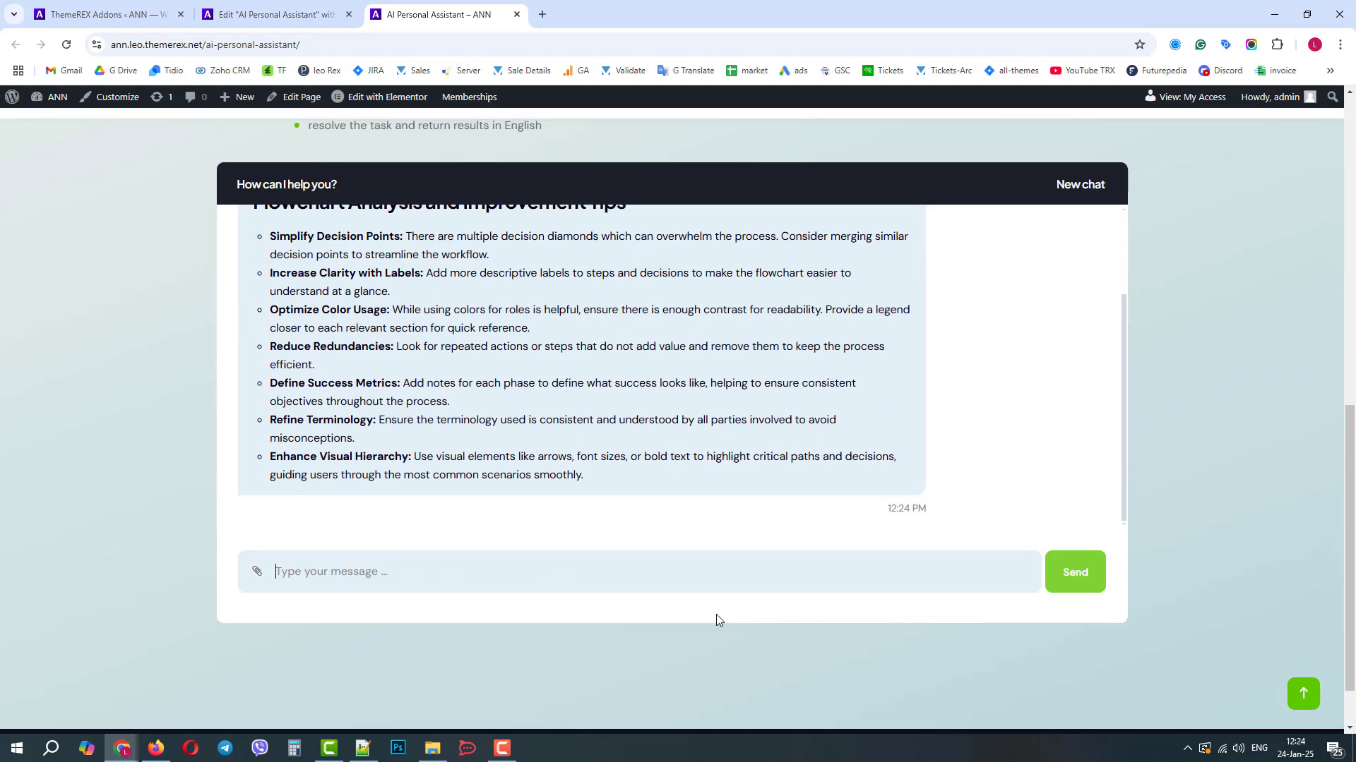
Send the follow-up 'which branch can we simplify?' to the chat.
{"action": "type", "text": "whic"}
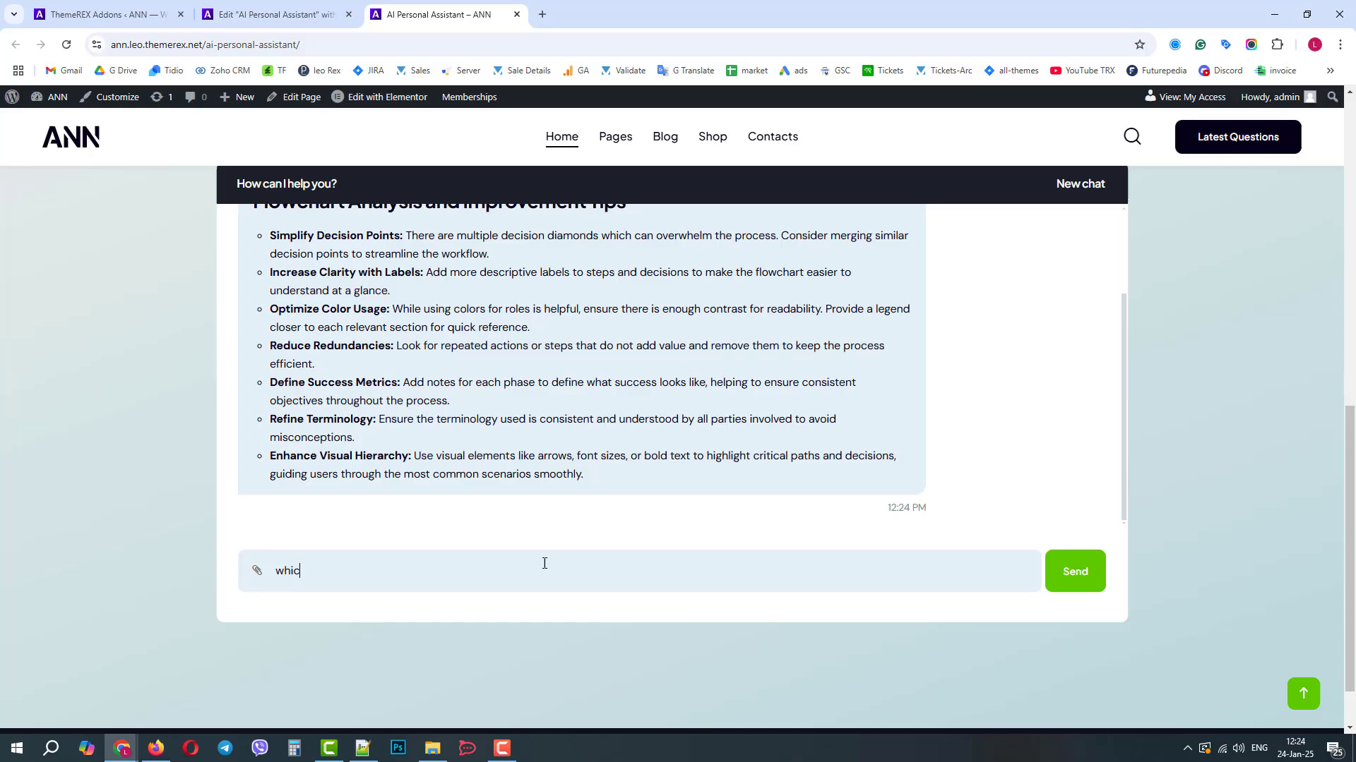
{"action": "type", "text": "h branch can we simplify?"}
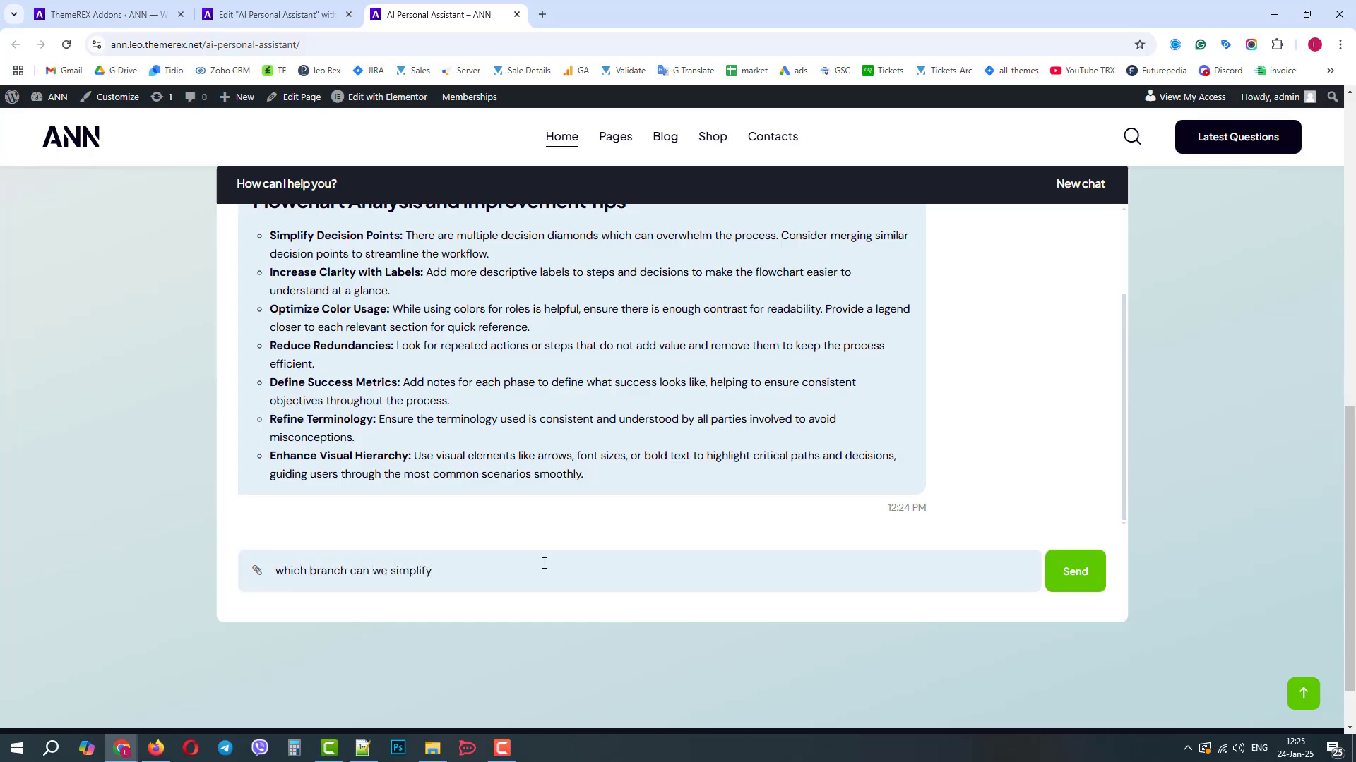
{"action": "left_click", "coordinate": [1075, 572]}
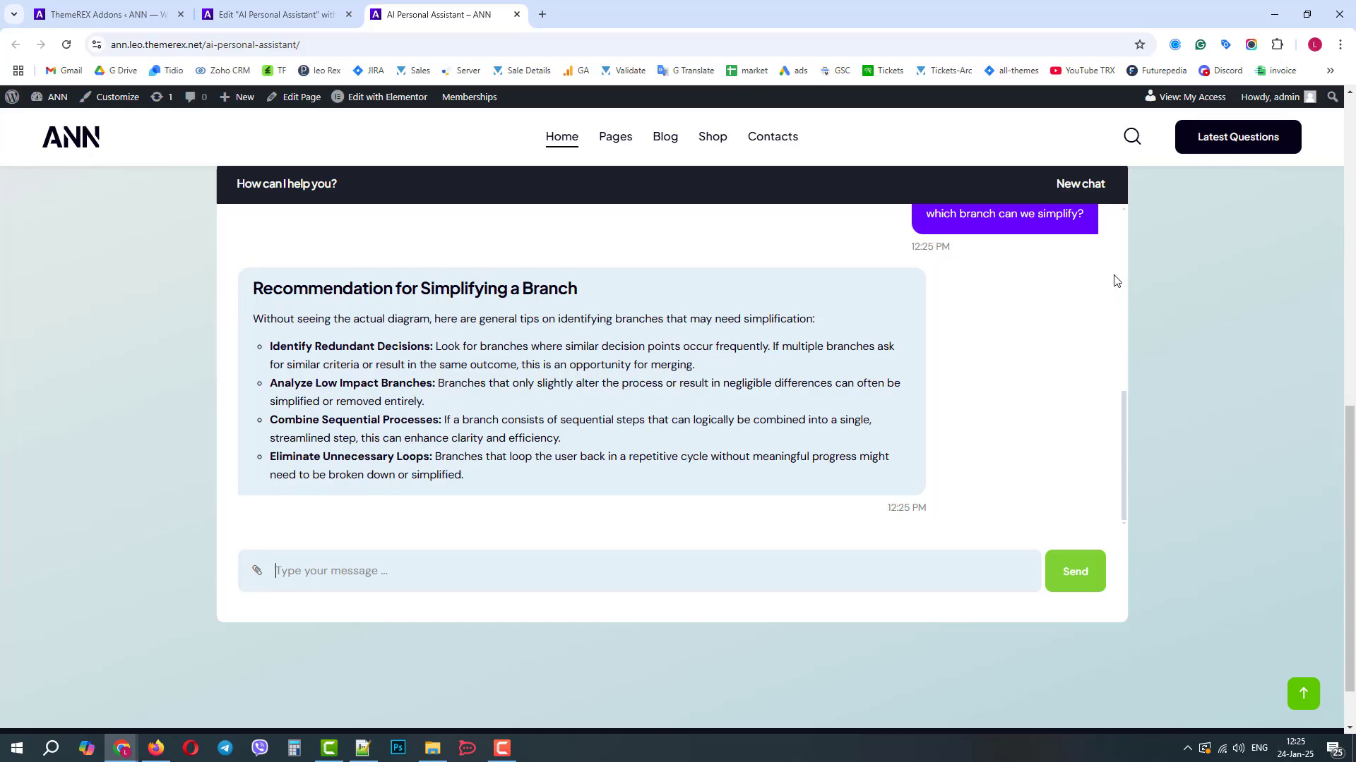
In a new chat, attach the 5-story image and request a children's story from it.
{"action": "left_click", "coordinate": [1088, 192]}
{"action": "left_click", "coordinate": [256, 506]}
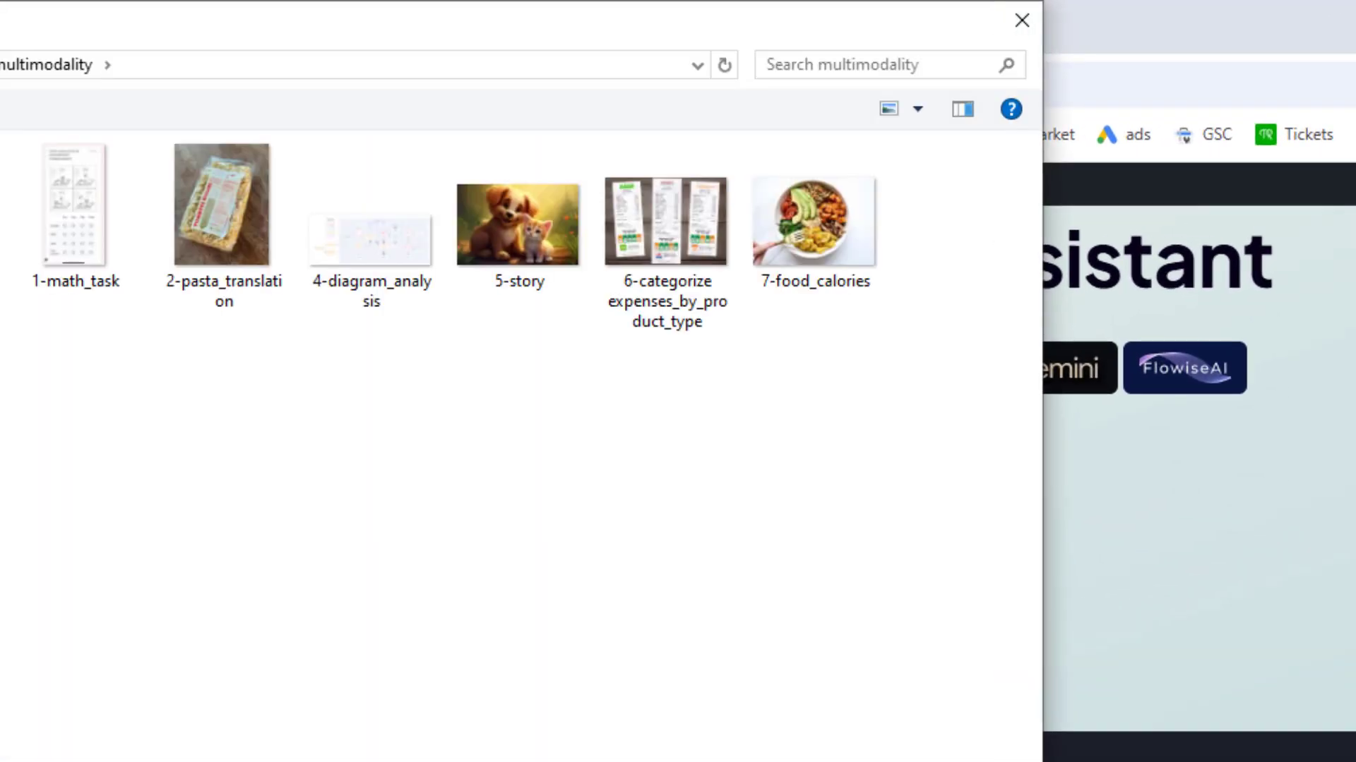
{"action": "double_click", "coordinate": [518, 225]}
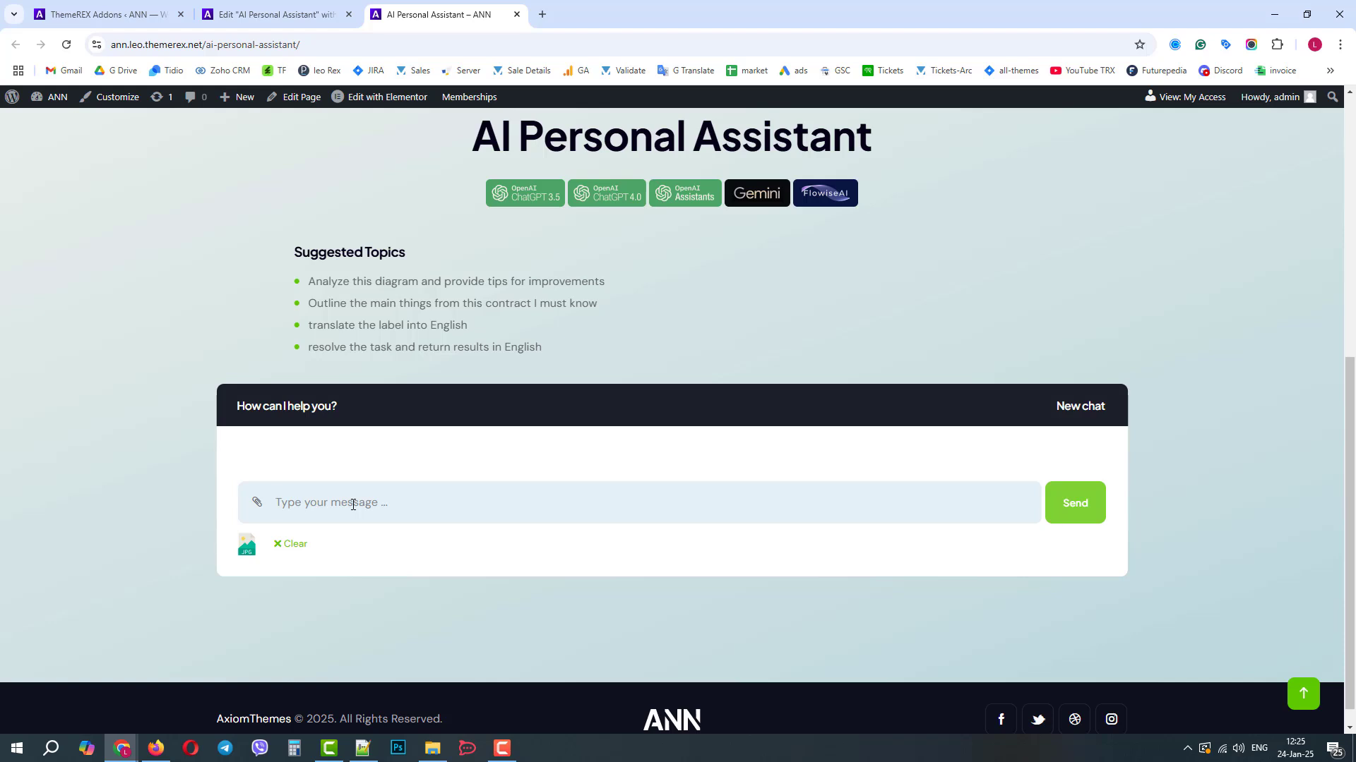
{"action": "left_click", "coordinate": [353, 504]}
{"action": "type", "text": "create a s"}
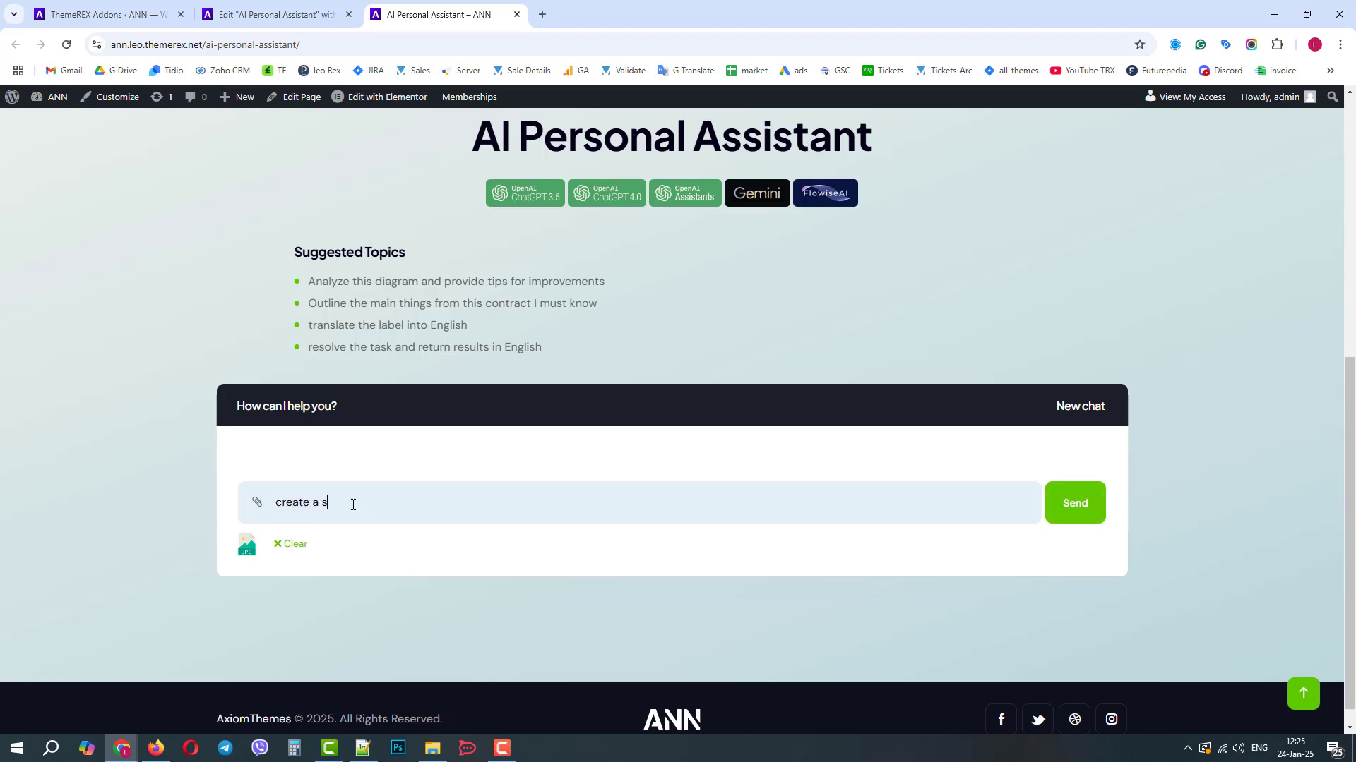
{"action": "type", "text": "tory for children out of the image"}
{"action": "left_click", "coordinate": [1072, 514]}
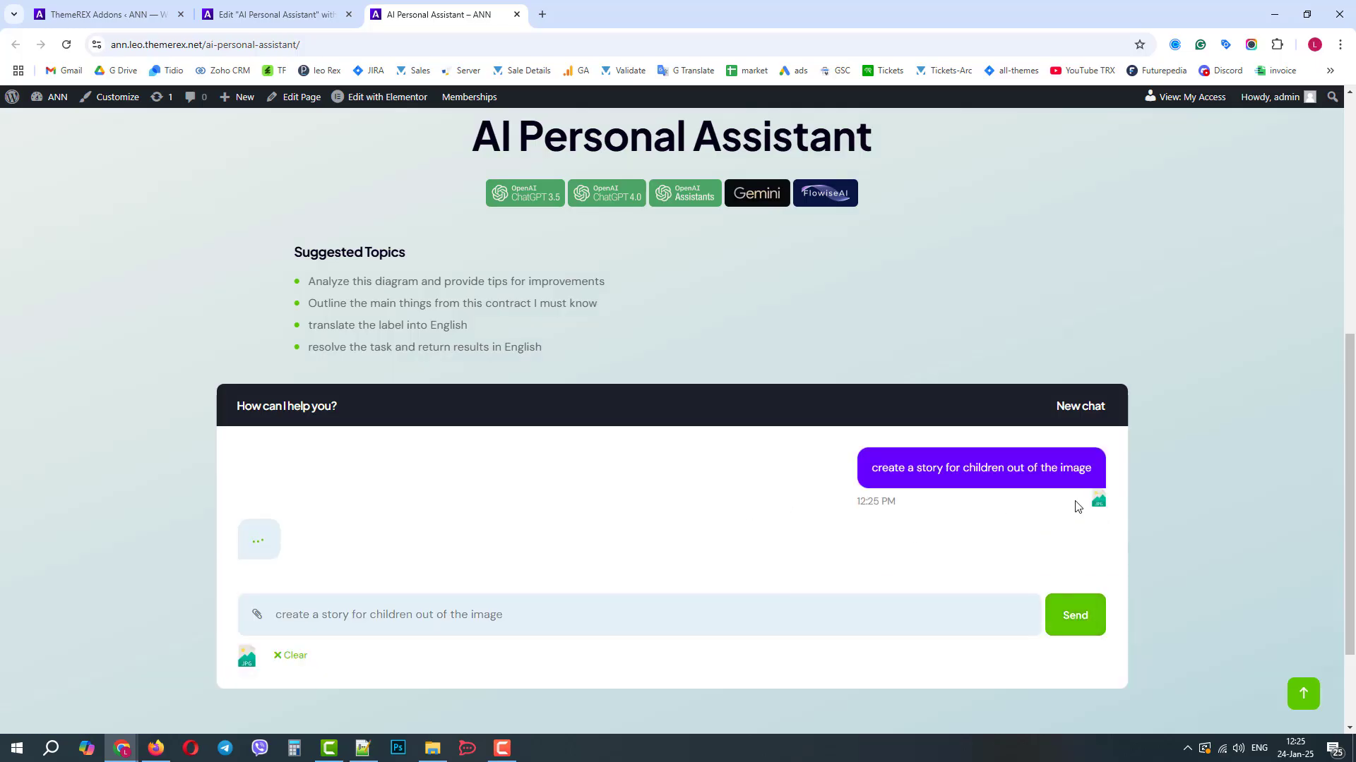
Read through The Adventures of Buddy and Whiskers, highlighting the names Buddy and Whiskers.
{"action": "scroll", "coordinate": [1327, 409], "scroll_direction": "down", "scroll_amount": 1}
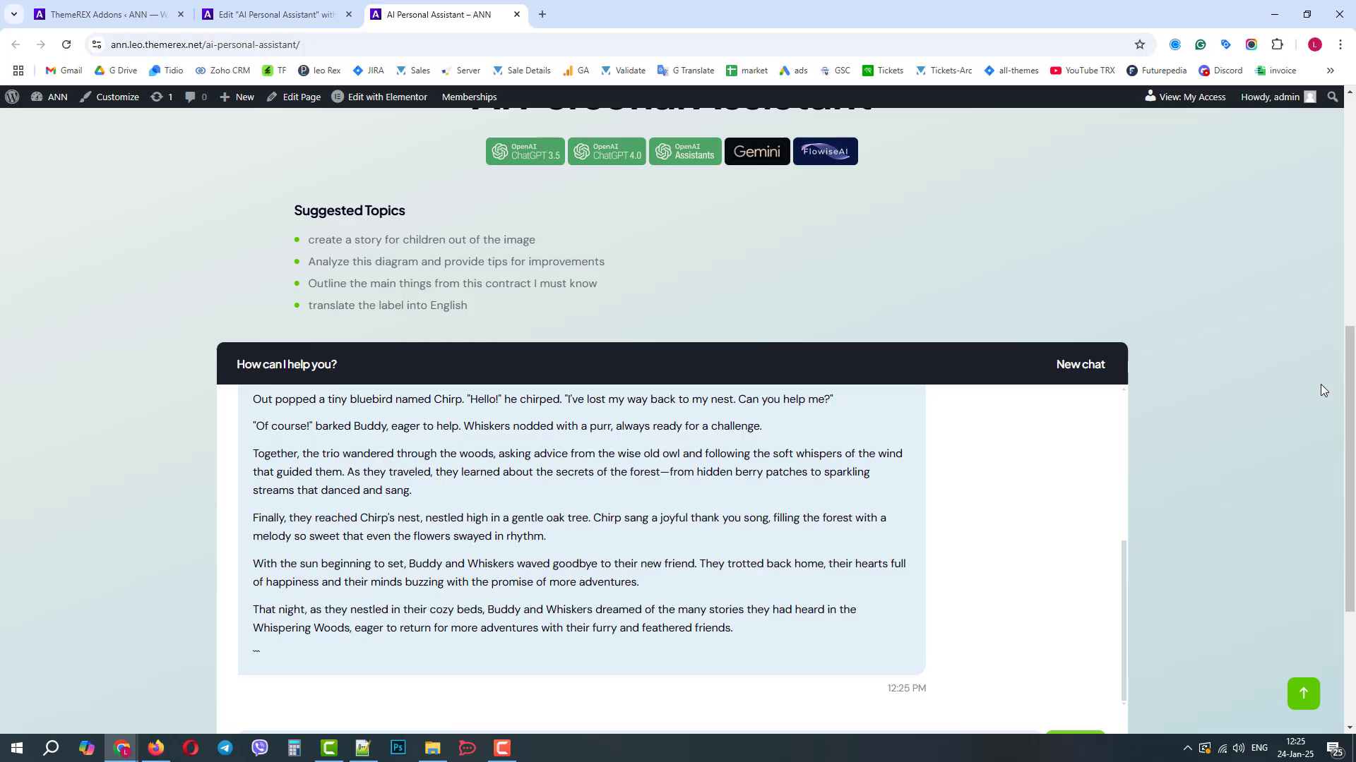
{"action": "left_click_drag", "start_coordinate": [1123, 517], "coordinate": [1118, 401]}
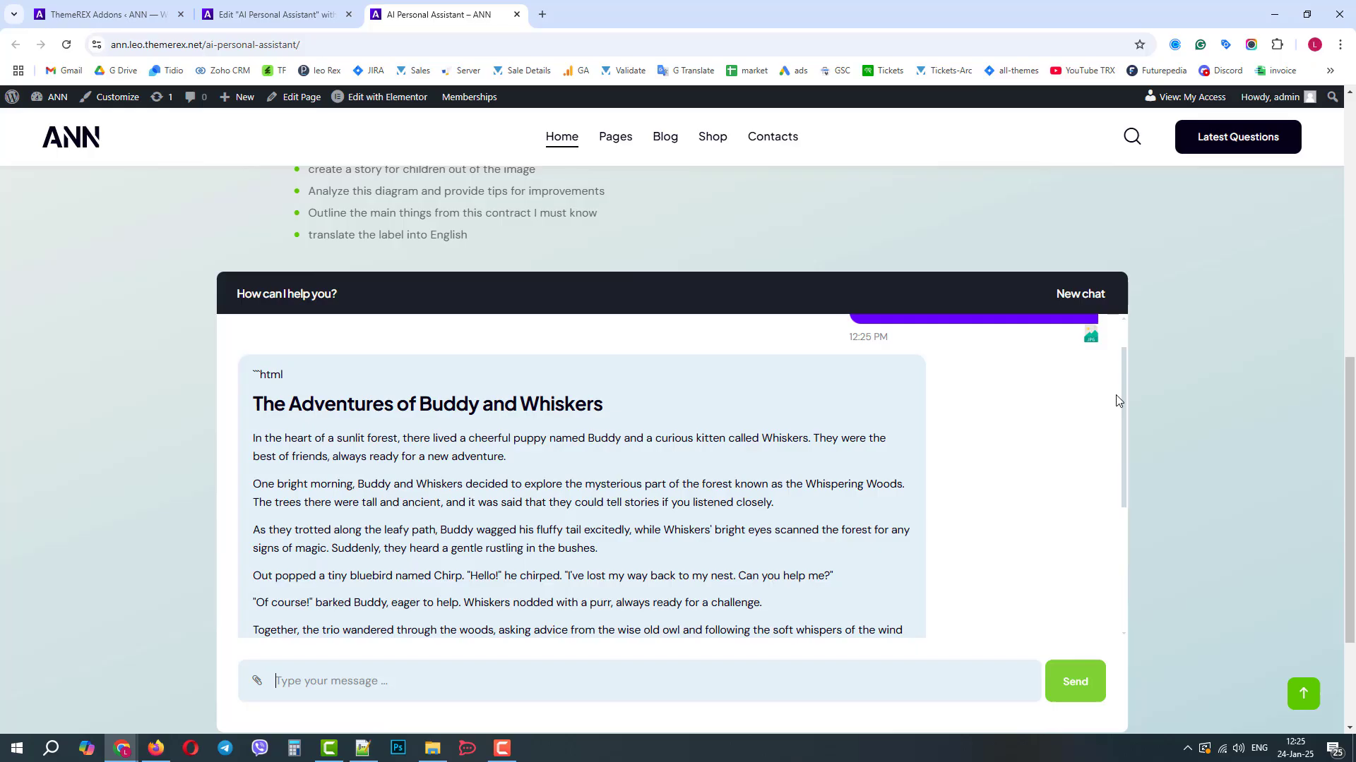
{"action": "double_click", "coordinate": [605, 437]}
{"action": "left_click", "coordinate": [778, 438]}
{"action": "double_click", "coordinate": [778, 438]}
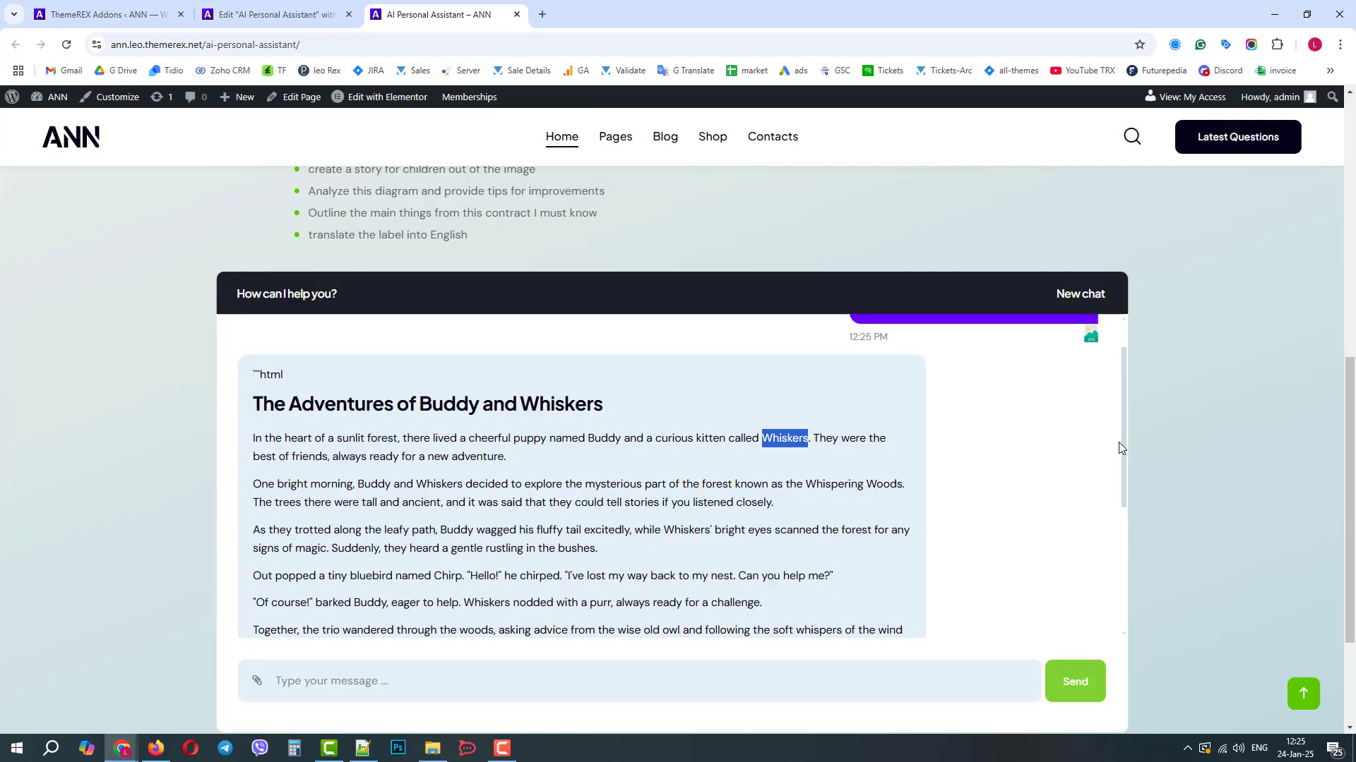
{"action": "scroll", "coordinate": [978, 648], "scroll_direction": "down", "scroll_amount": 4}
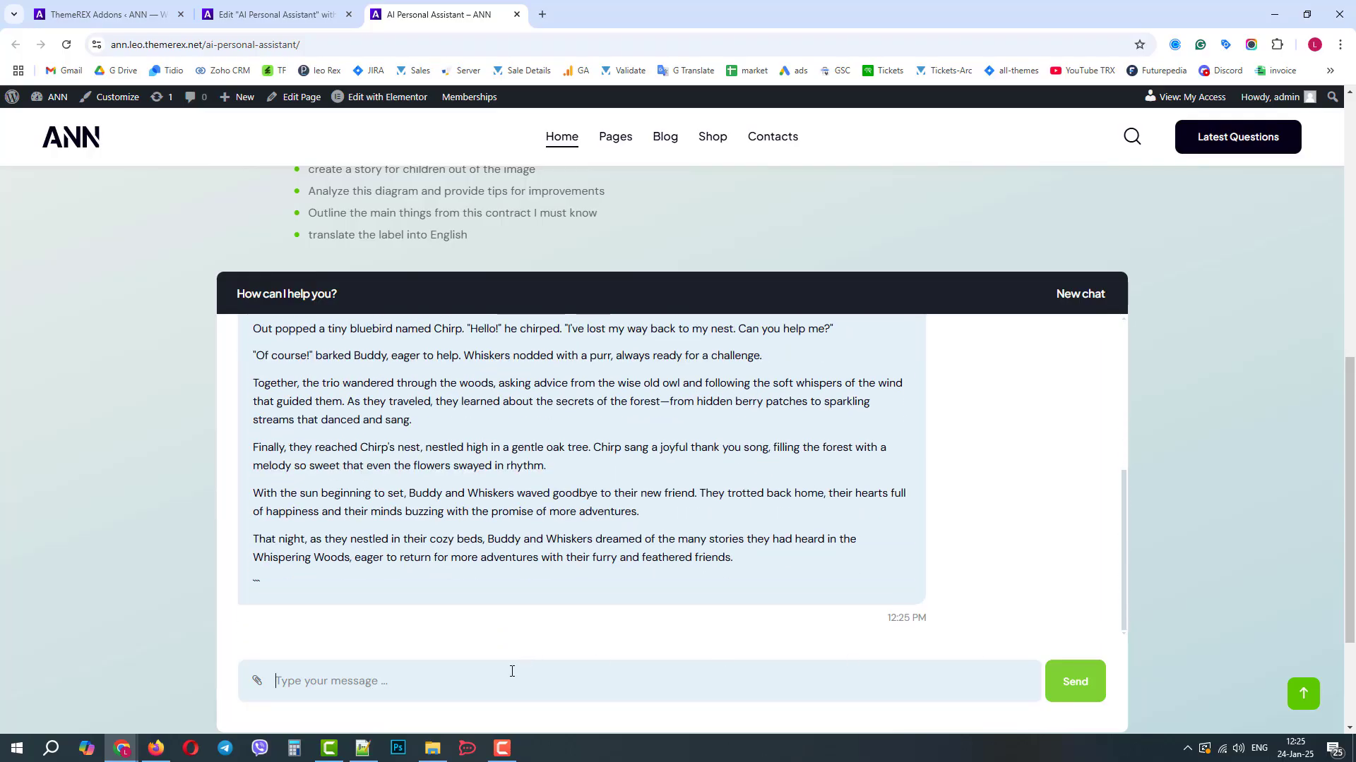
Send 'add a rabbit to the story' and review the revised story with Thumper.
{"action": "type", "text": "add a rabbit to "}
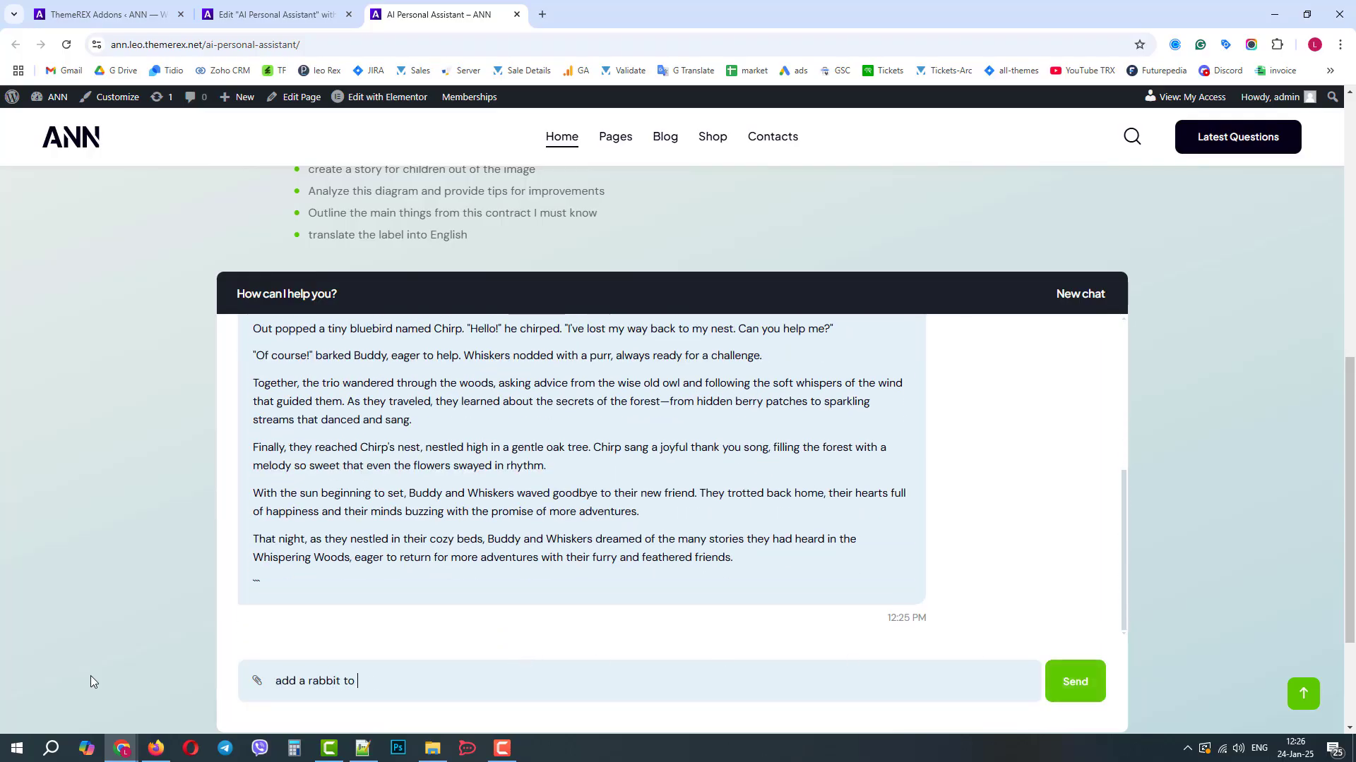
{"action": "type", "text": "the story"}
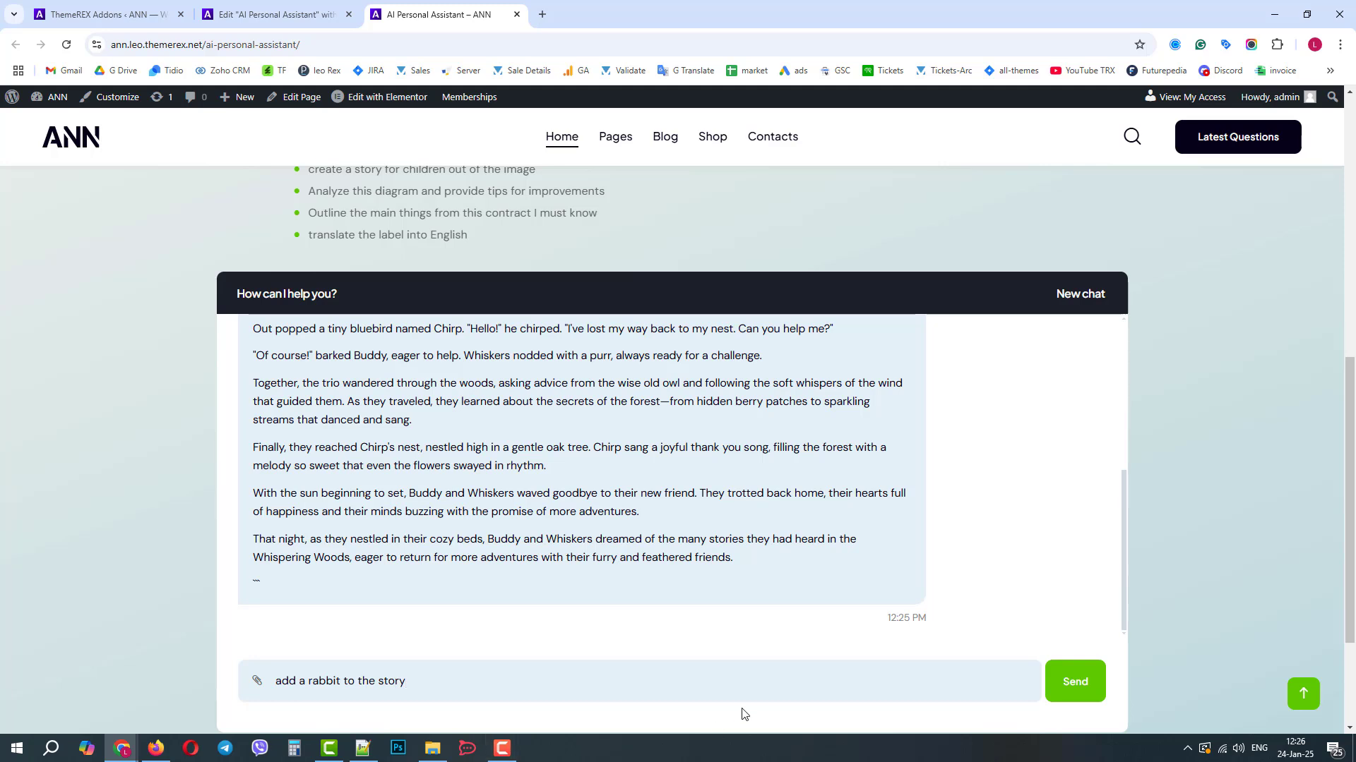
{"action": "left_click", "coordinate": [1078, 686]}
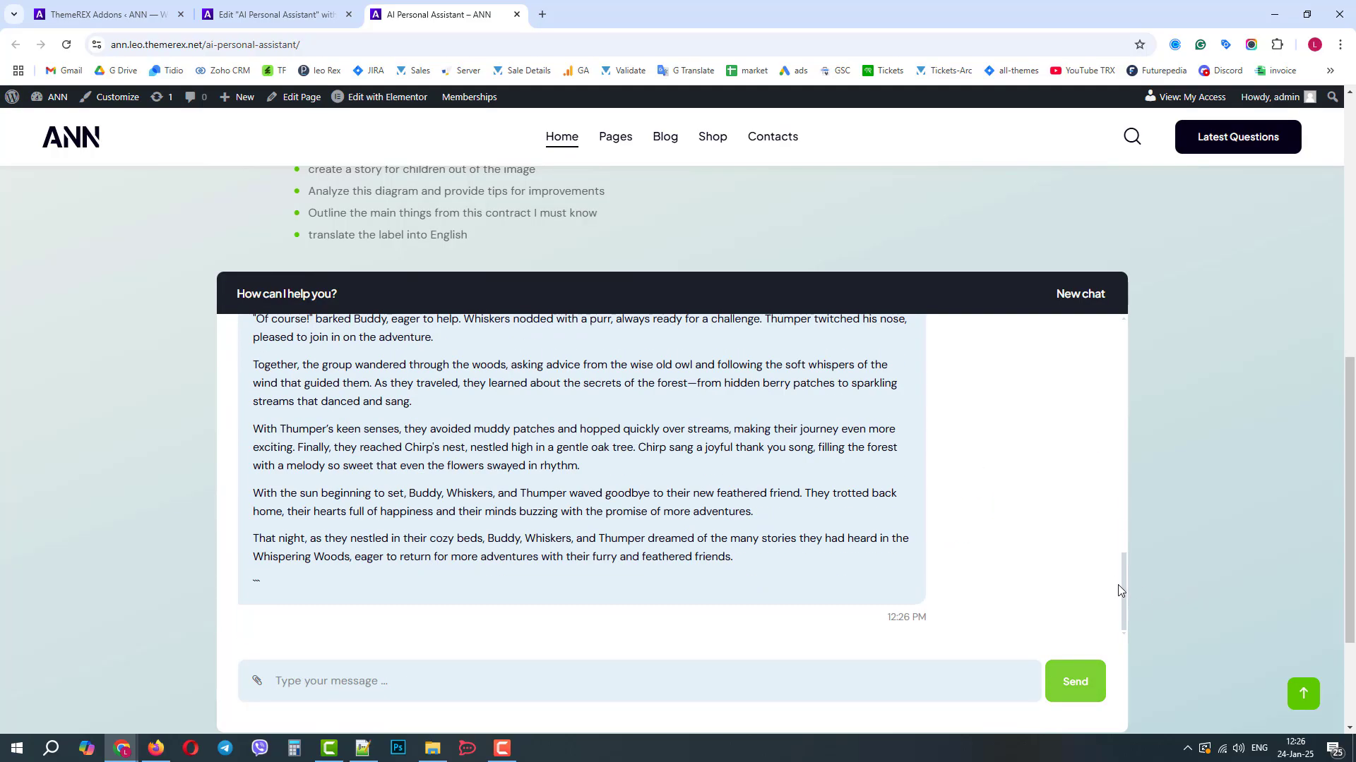
{"action": "left_click_drag", "start_coordinate": [1120, 590], "coordinate": [1125, 622]}
Start a fresh chat and preview the 6-categorize expenses_by_product_type receipts image before attaching.
{"action": "left_click", "coordinate": [1080, 296]}
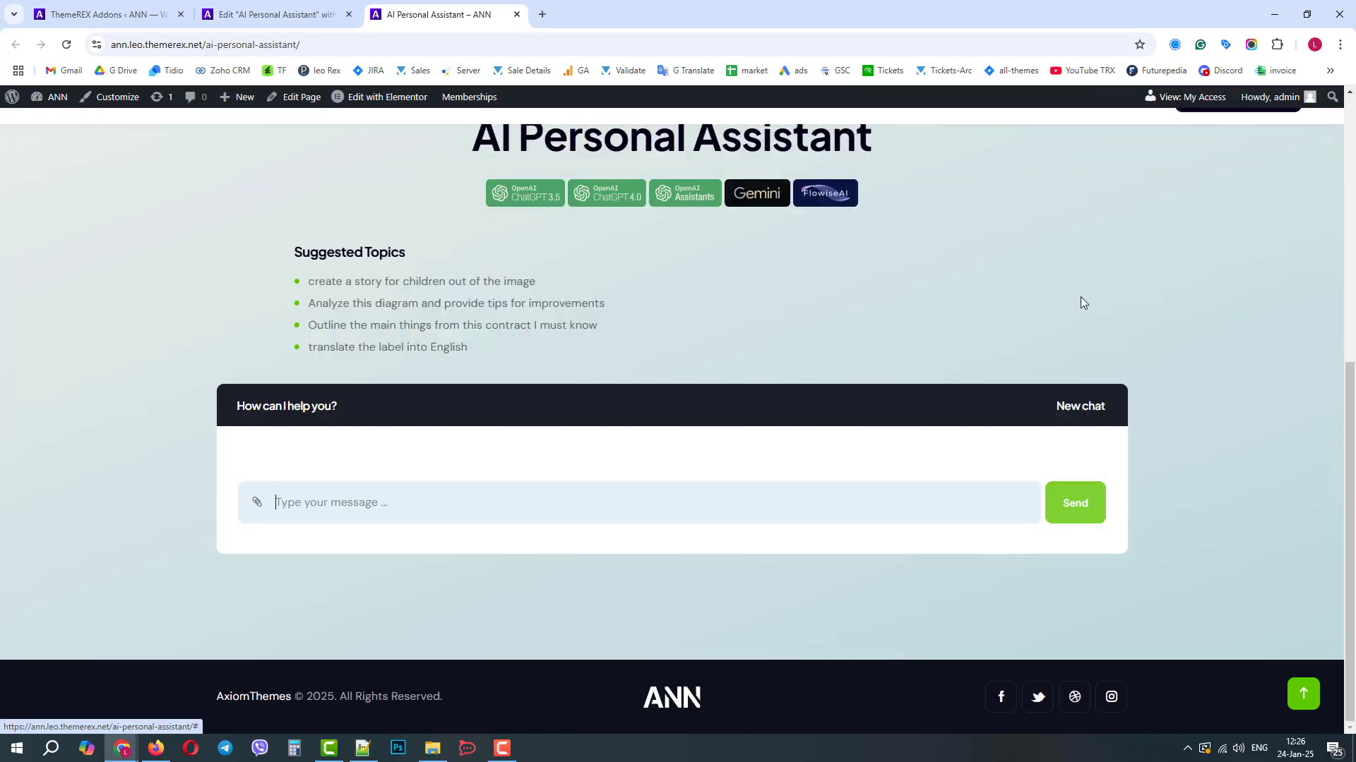
{"action": "left_click", "coordinate": [260, 504]}
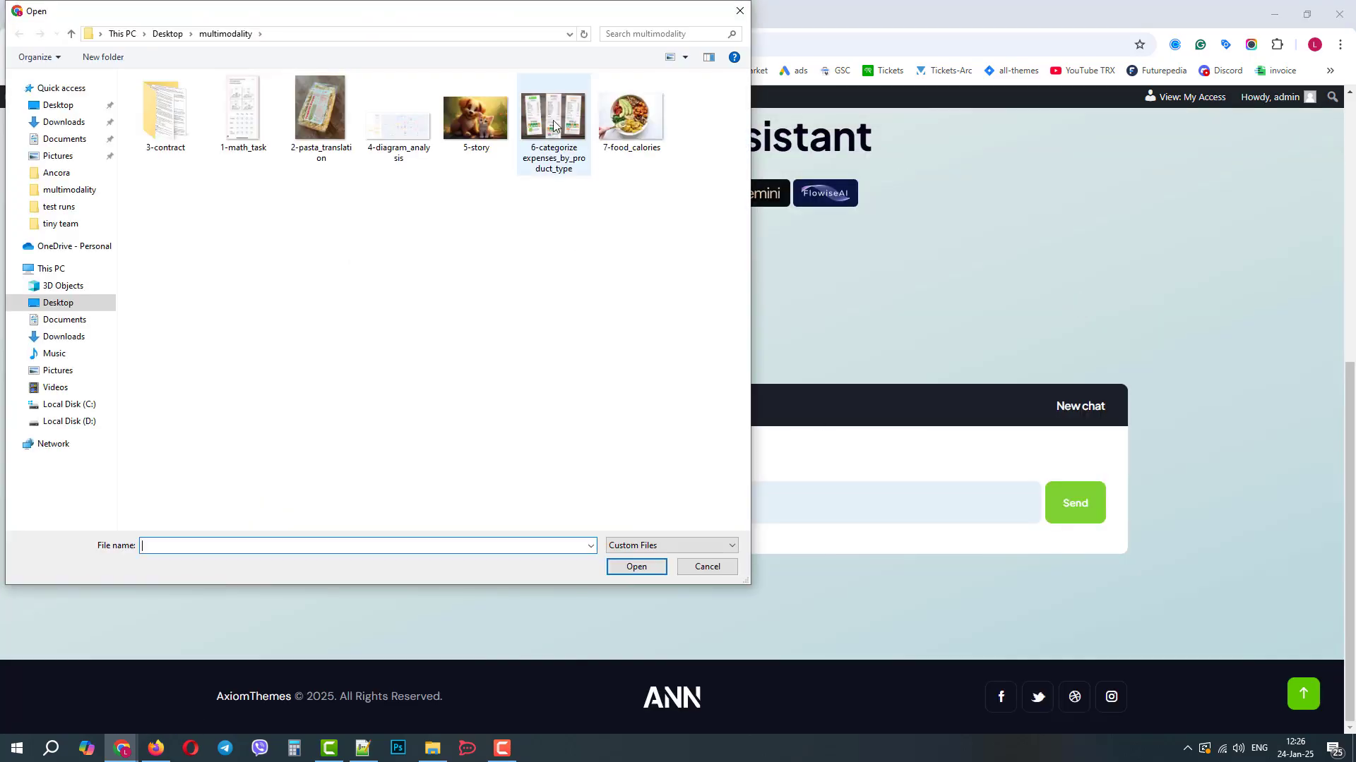
{"action": "key", "text": "alt+Tab"}
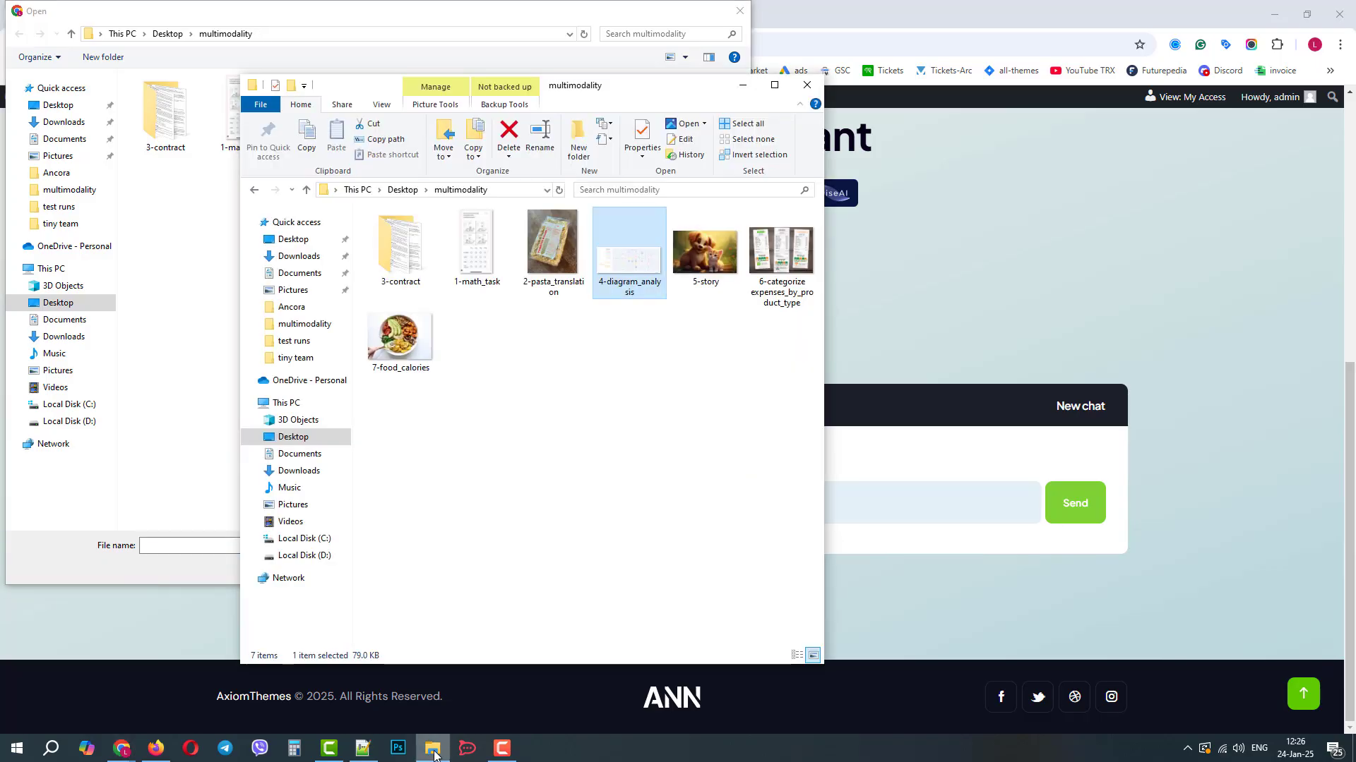
{"action": "double_click", "coordinate": [764, 270]}
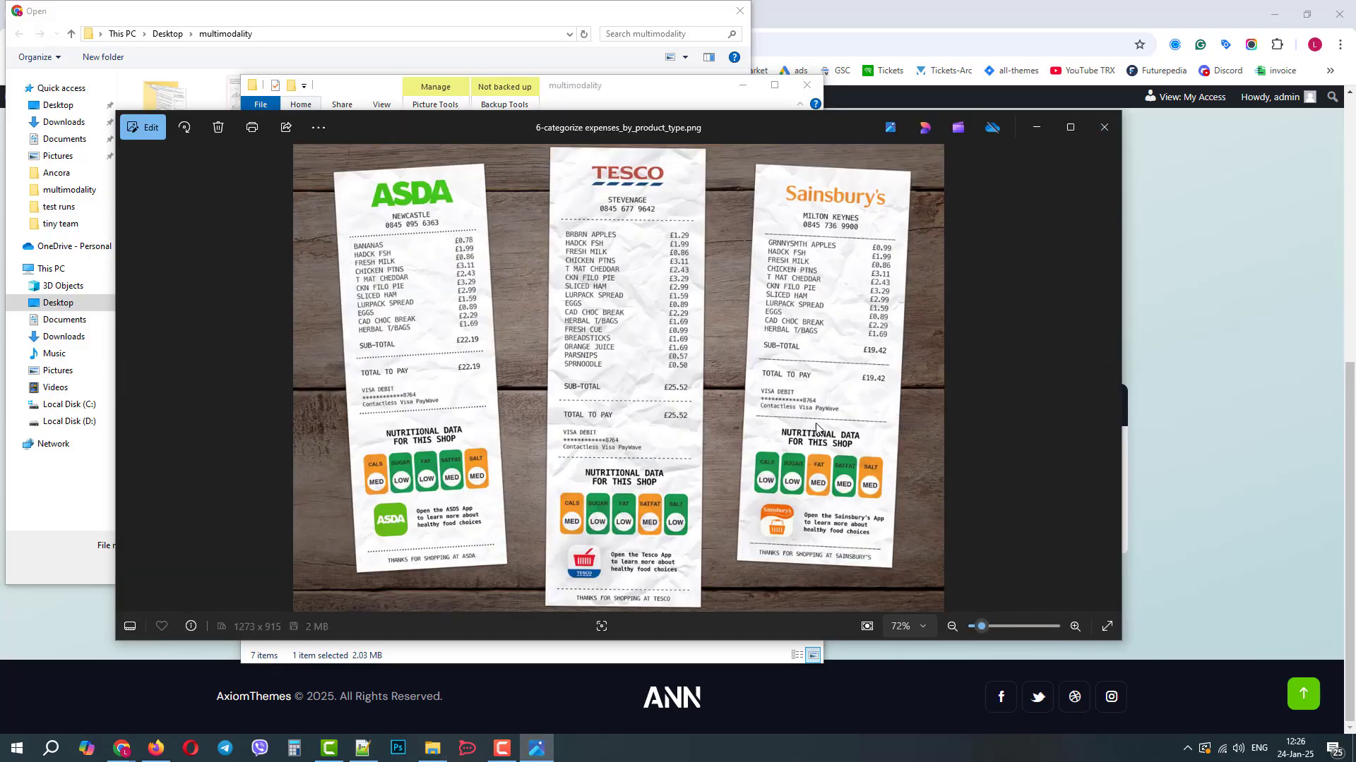
{"action": "left_click", "coordinate": [1103, 128]}
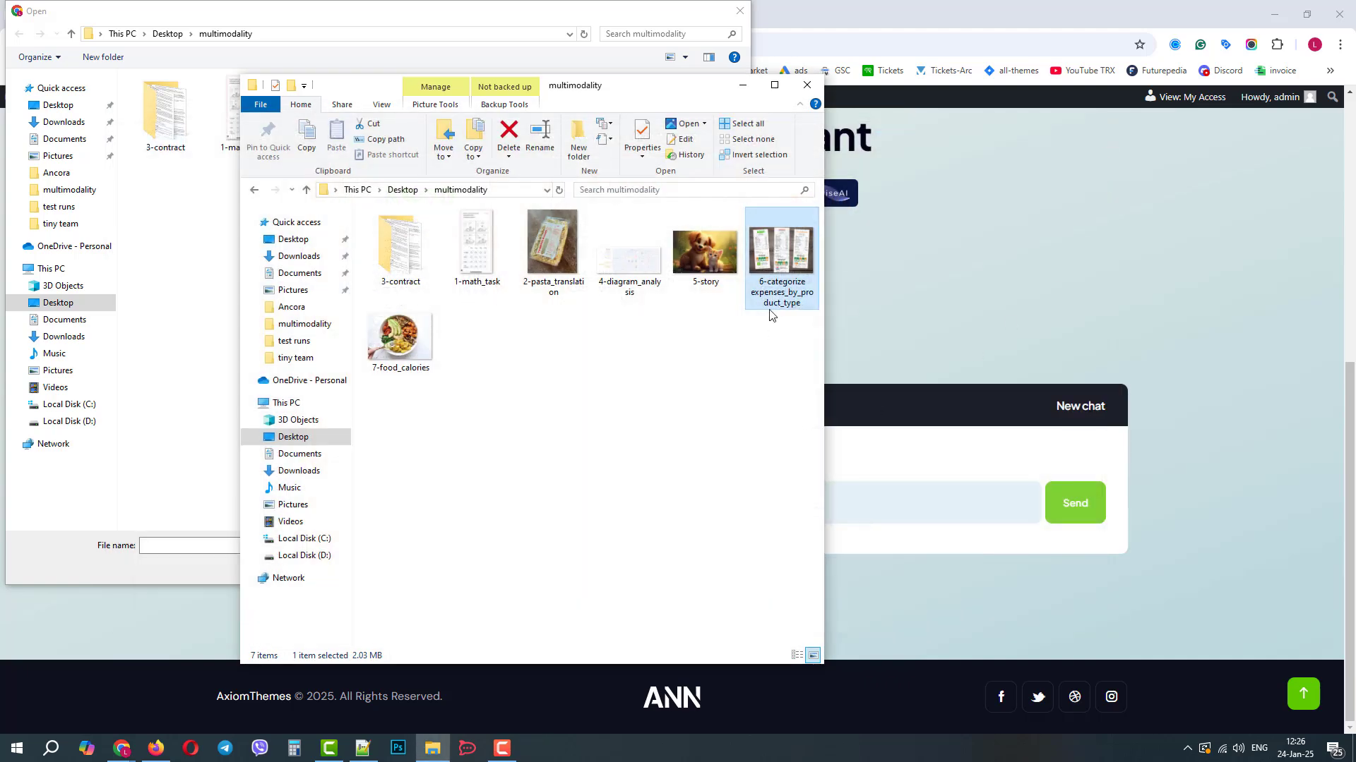
{"action": "left_click", "coordinate": [195, 320]}
Attach the receipts image and send 'Categorize expenses by a product type and show totals'.
{"action": "double_click", "coordinate": [551, 133]}
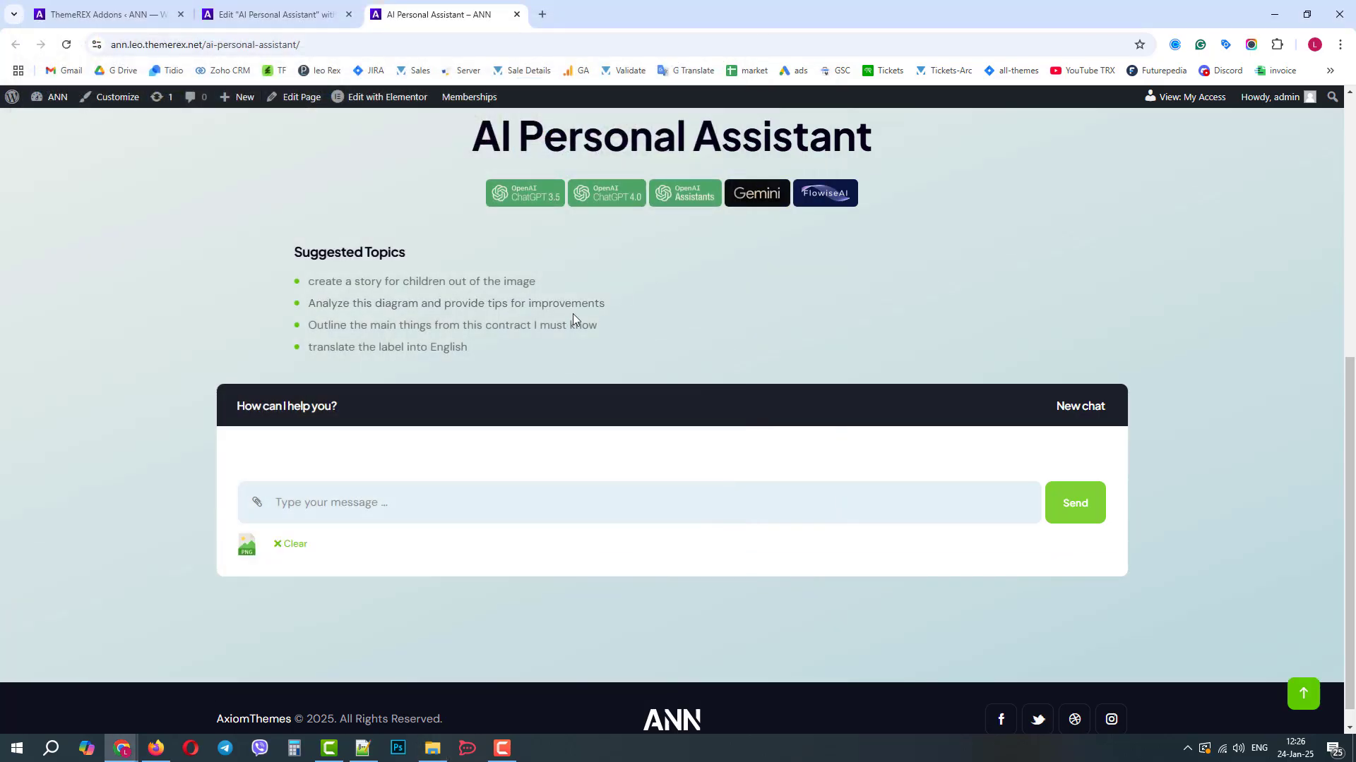
{"action": "type", "text": "Categoriz"}
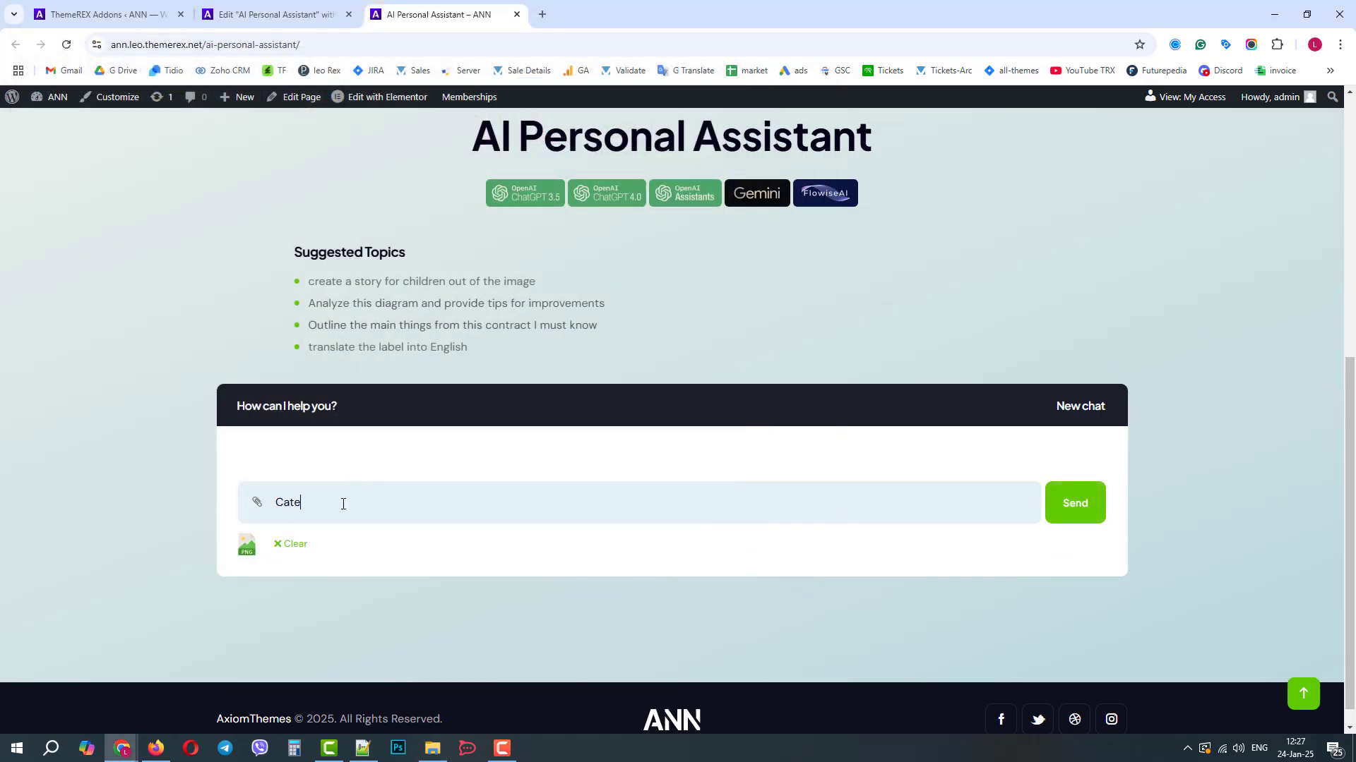
{"action": "left_click", "coordinate": [343, 503]}
{"action": "type", "text": "Categorize expenses by a product type and"}
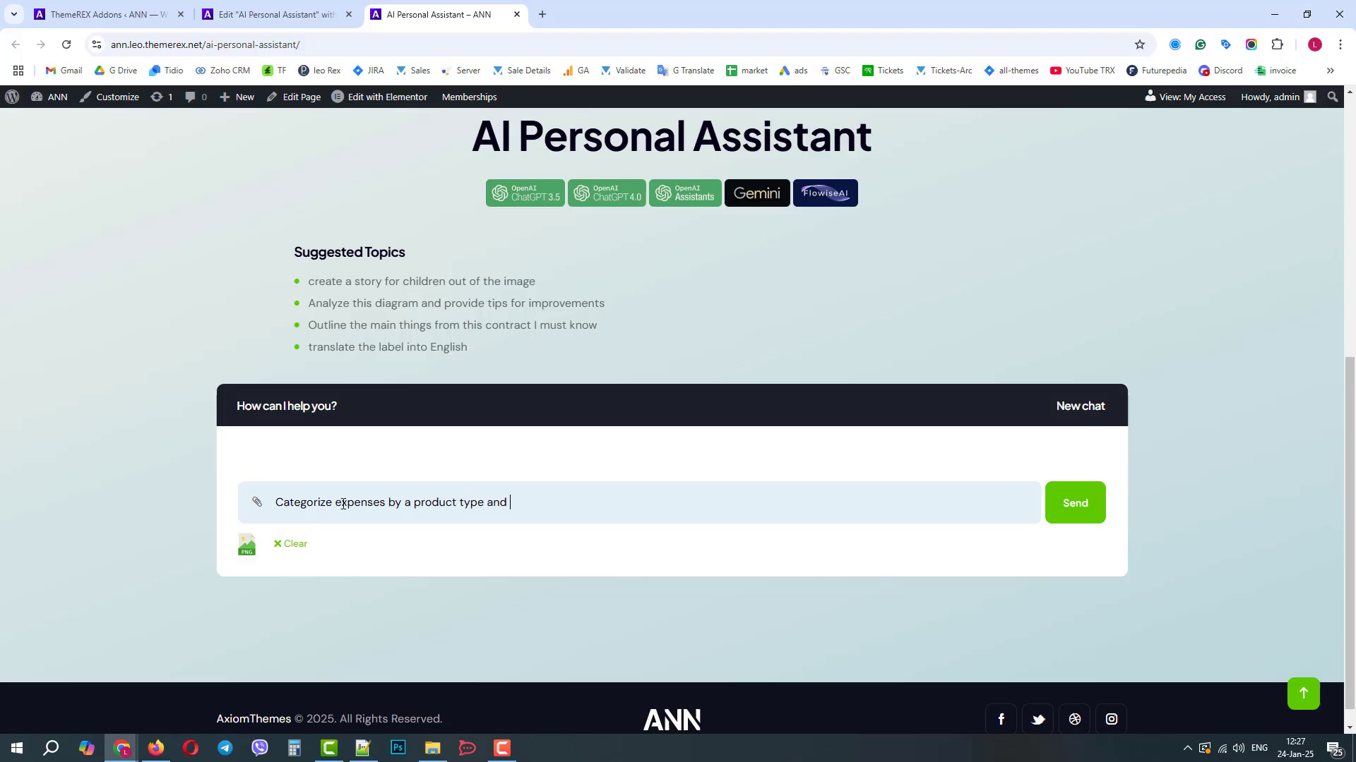
{"action": "type", "text": " show totals"}
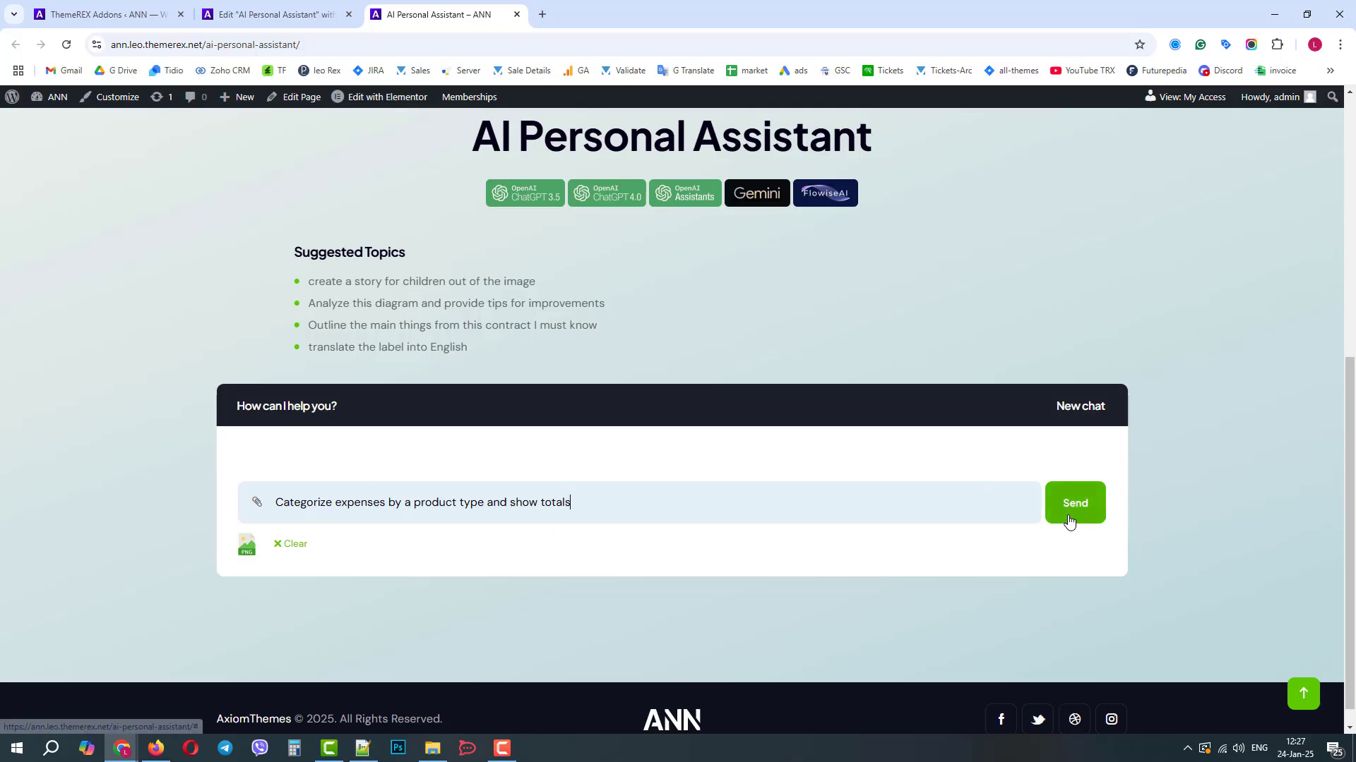
{"action": "left_click", "coordinate": [1066, 519]}
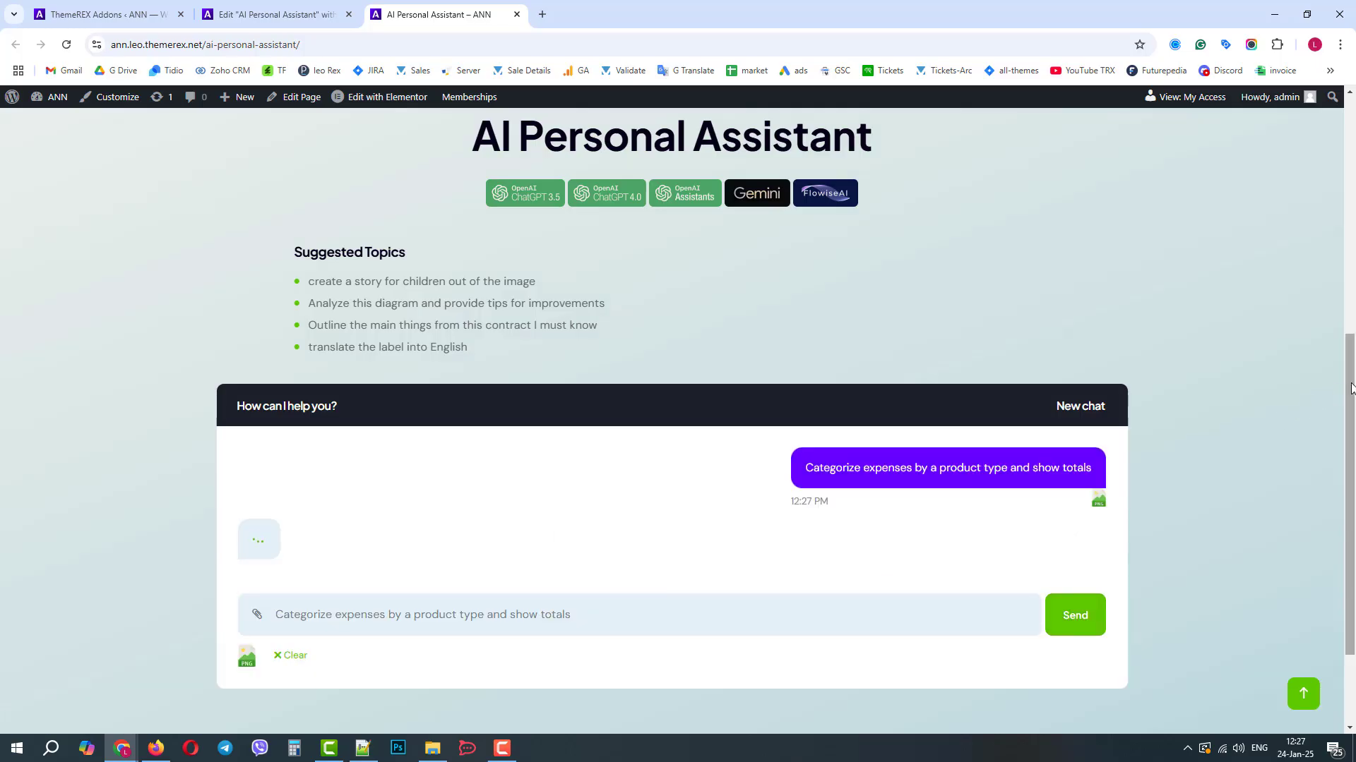
Review the Expense Breakdown by Product Type table, from Fruits £4.06 to Other £0.50.
{"action": "scroll", "coordinate": [1307, 406], "scroll_direction": "down", "scroll_amount": 1}
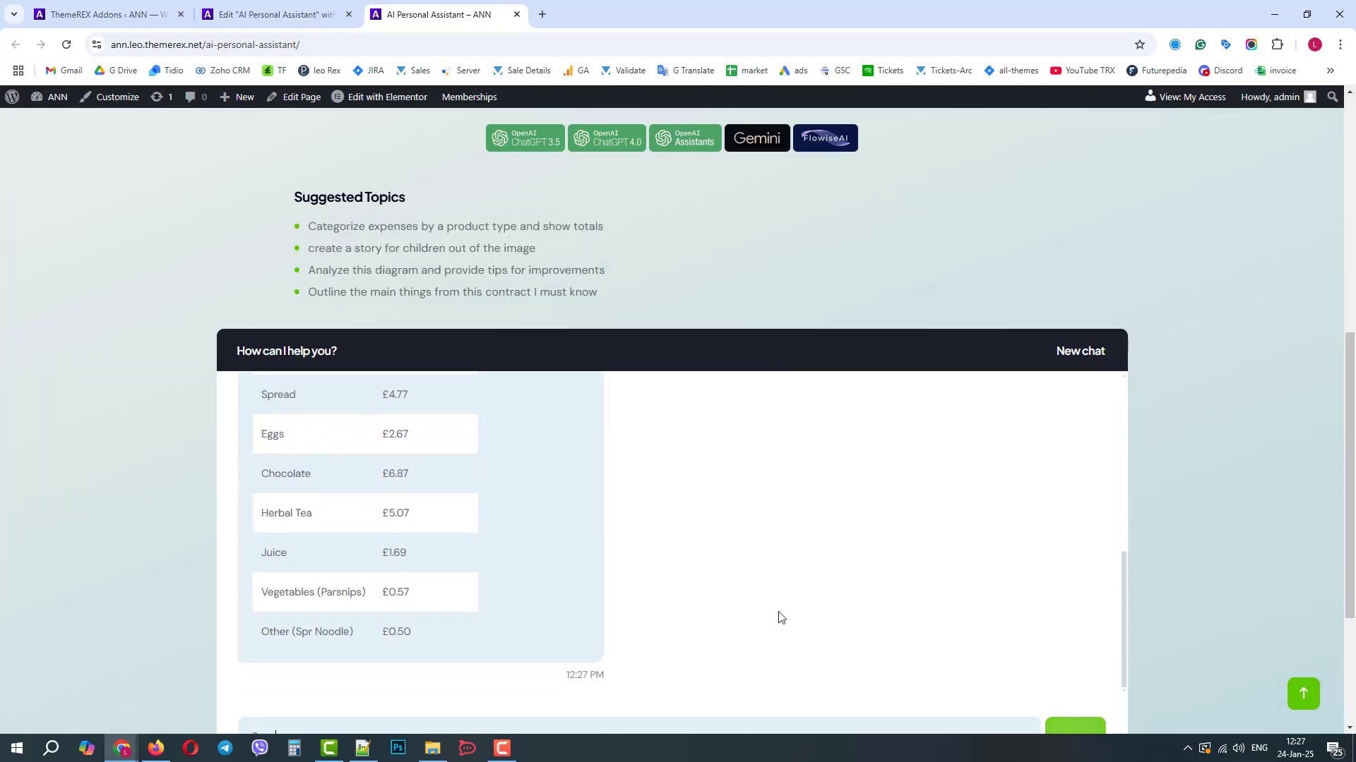
{"action": "left_click_drag", "start_coordinate": [1125, 601], "coordinate": [1121, 444]}
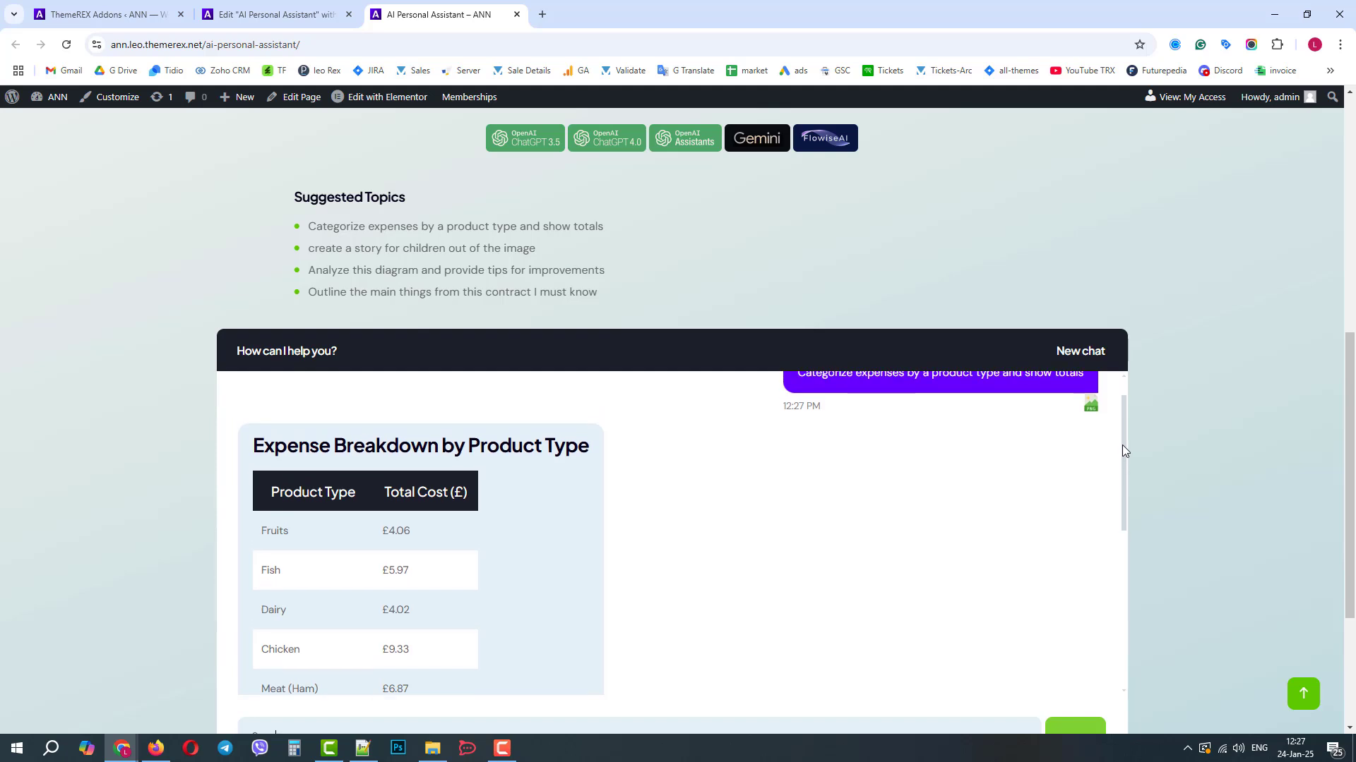
{"action": "left_click_drag", "start_coordinate": [1121, 445], "coordinate": [1104, 640]}
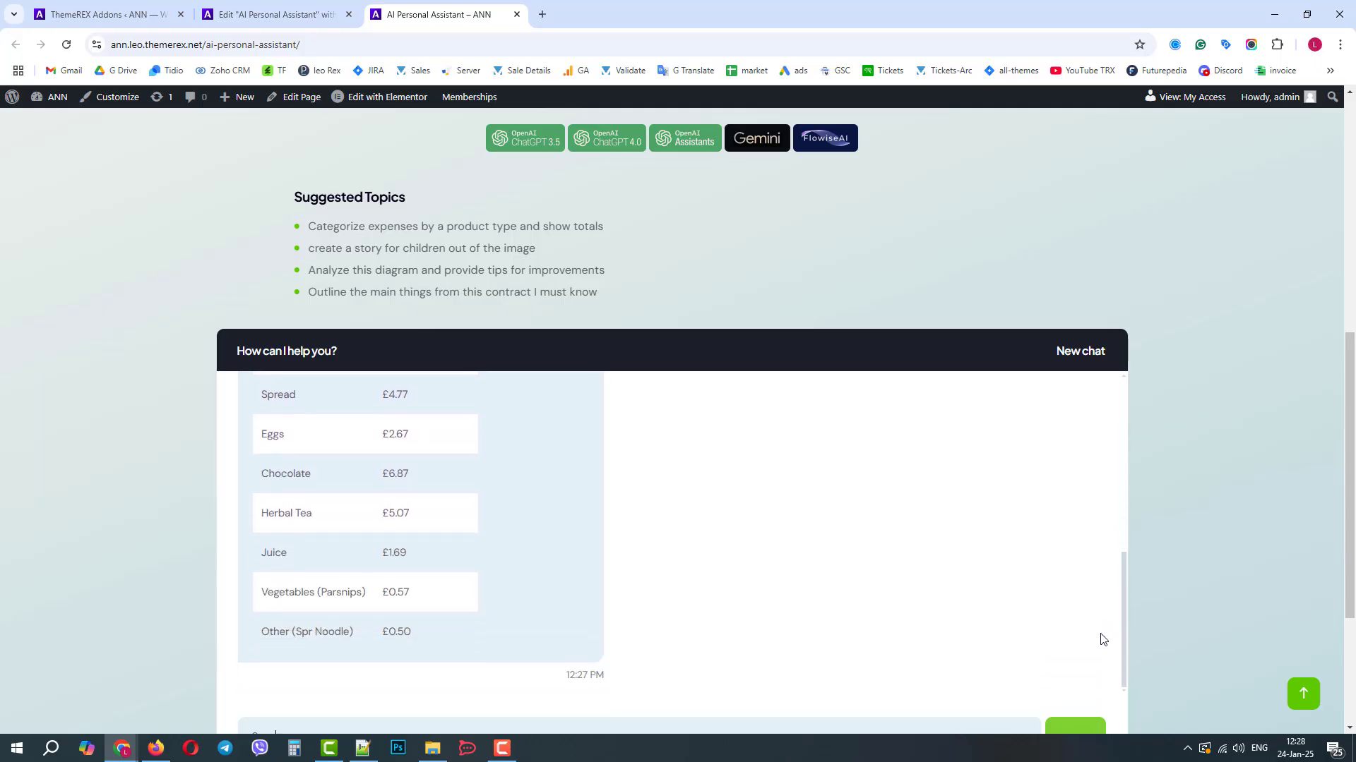
{"action": "scroll", "coordinate": [1217, 583], "scroll_direction": "down", "scroll_amount": 2}
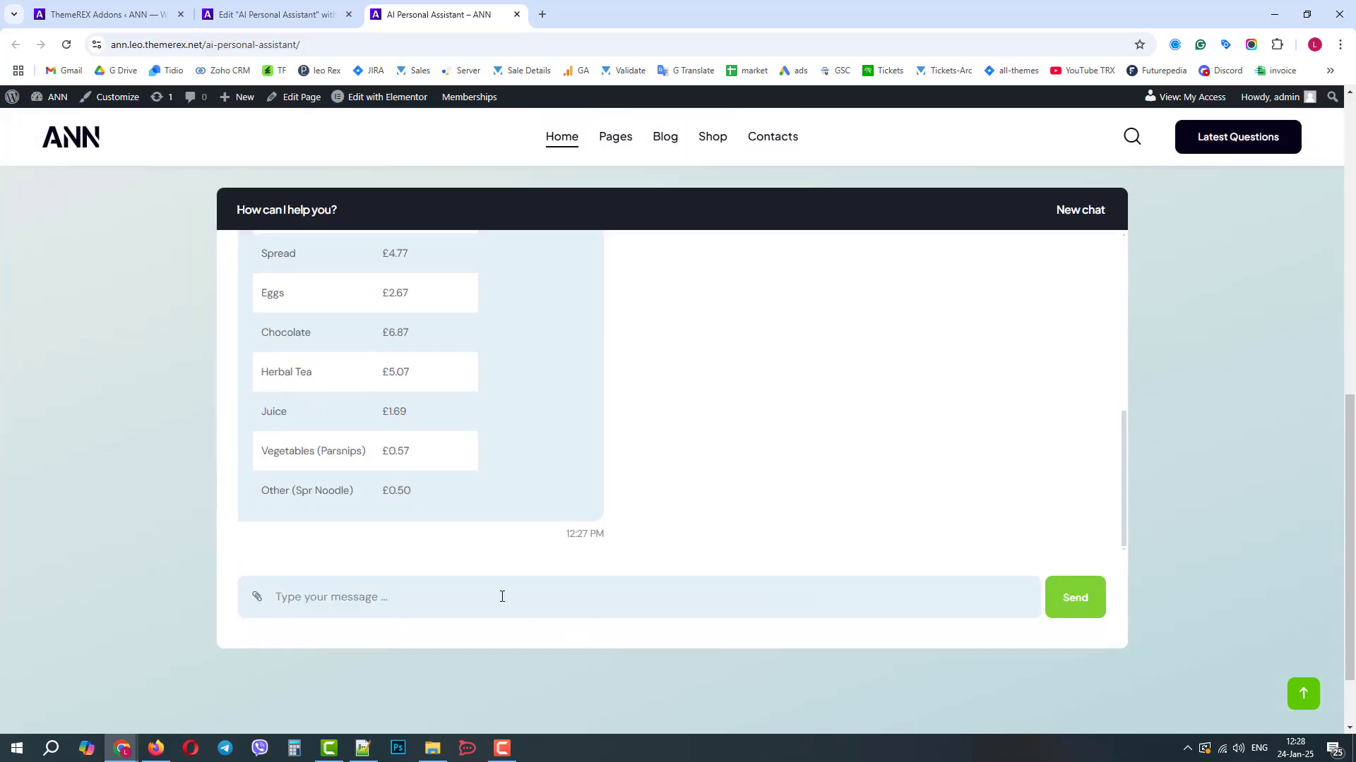
Ask 'what is the total of fish and meat?', get £12.84, then start a new chat.
{"action": "left_click", "coordinate": [502, 596]}
{"action": "type", "text": "what "}
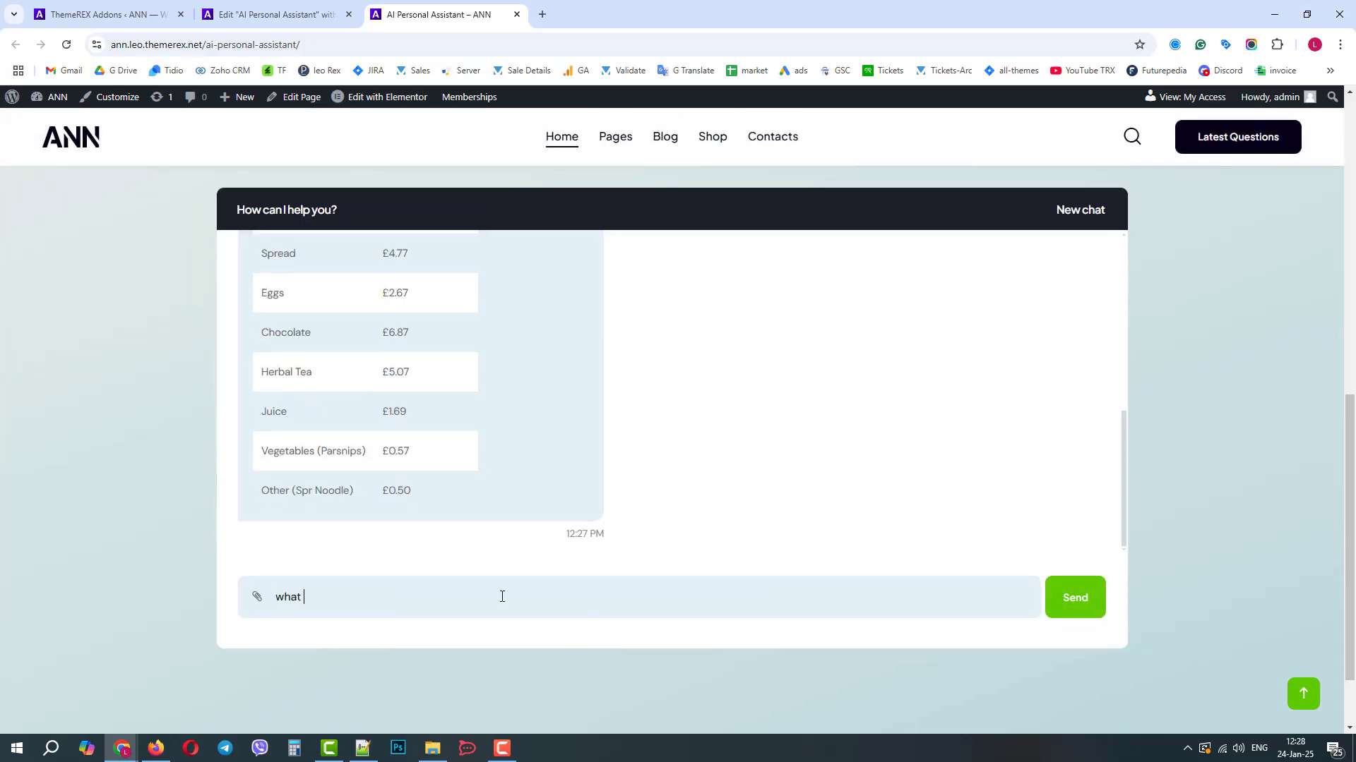
{"action": "type", "text": "is the total  of fishand meat"}
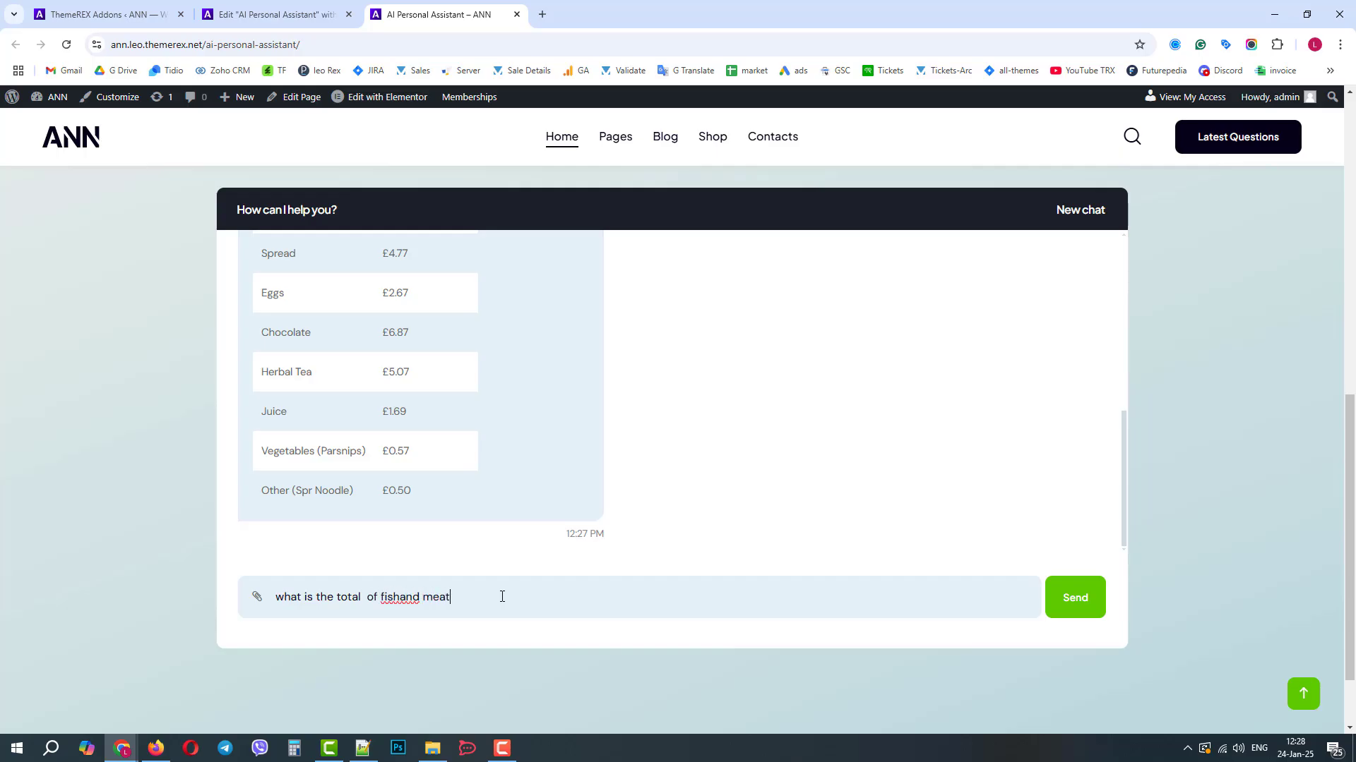
{"action": "type", "text": "?"}
{"action": "left_click", "coordinate": [1079, 594]}
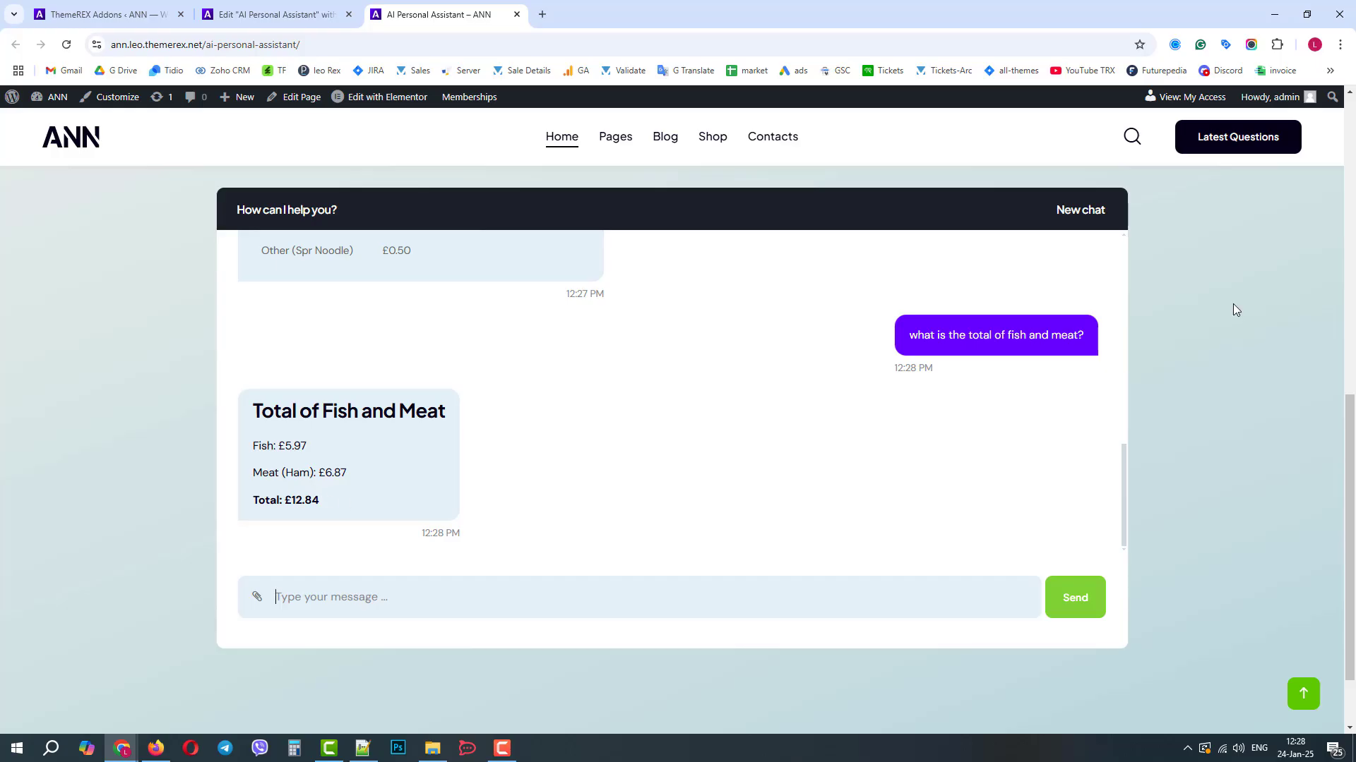
{"action": "left_click", "coordinate": [1085, 213]}
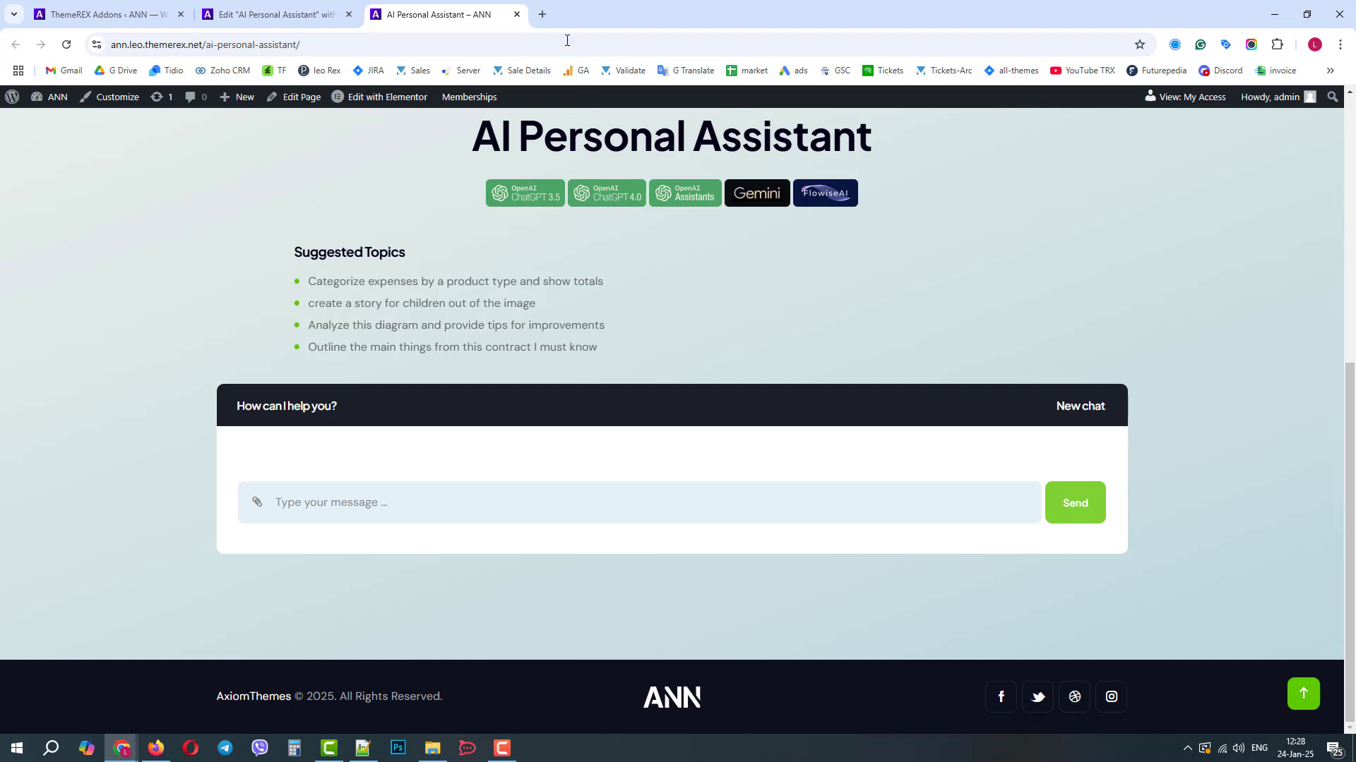
Return to the editor and open the AI Helper Chat widget's System prompt (Context) field.
{"action": "left_click", "coordinate": [516, 15]}
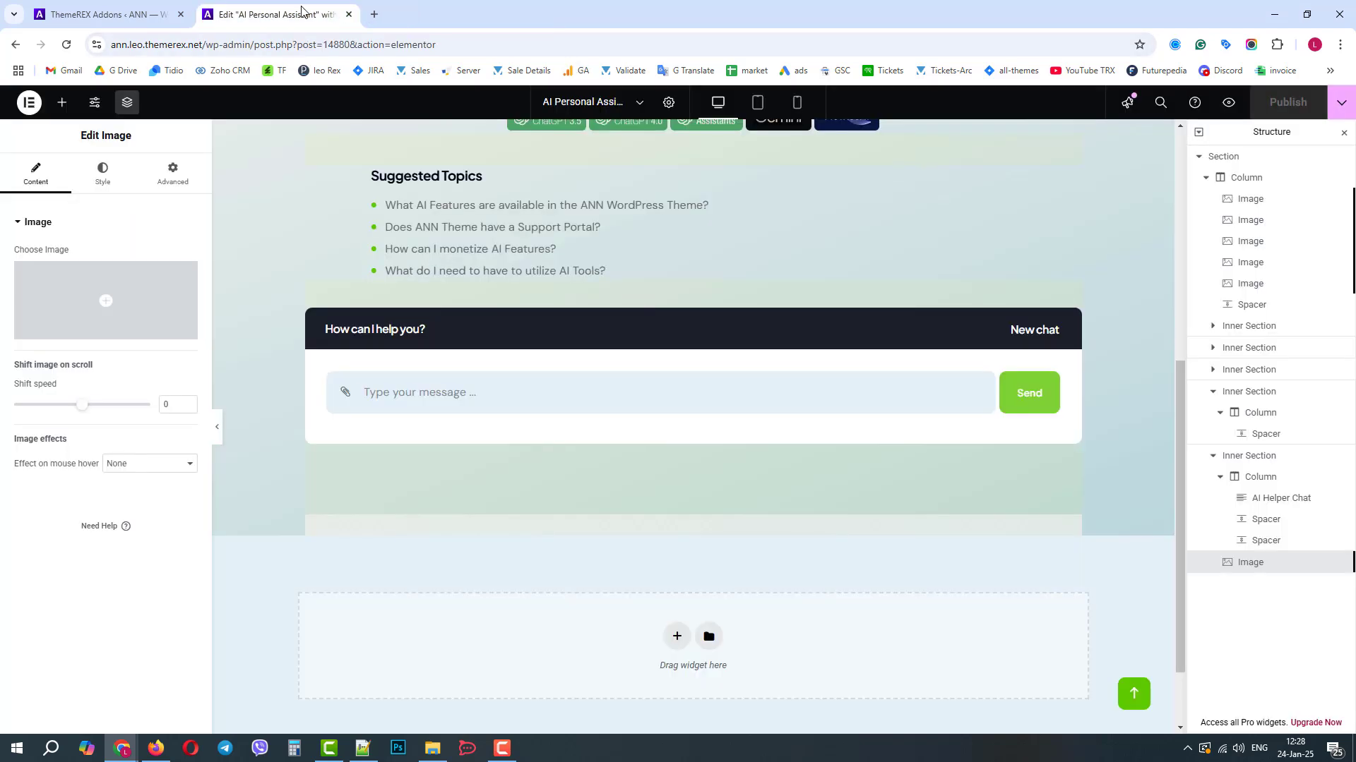
{"action": "left_click", "coordinate": [671, 344]}
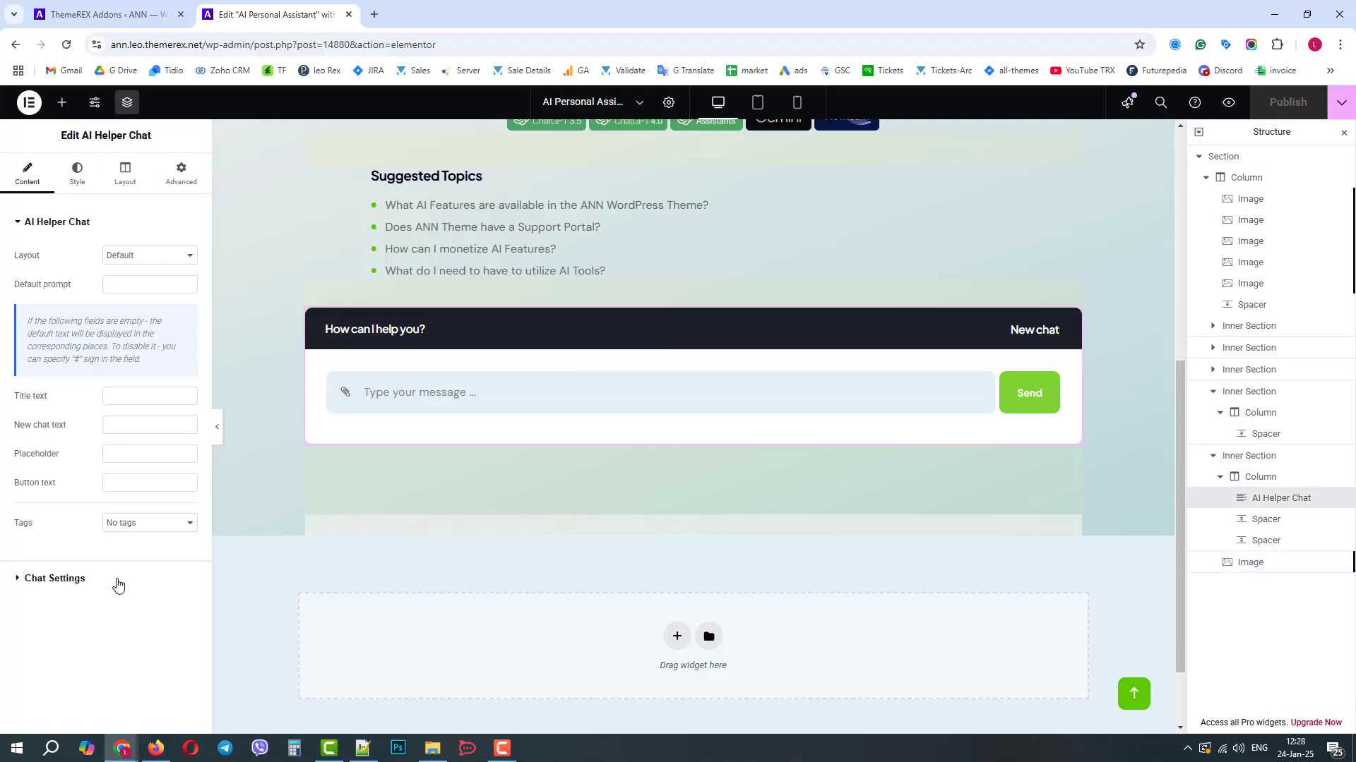
{"action": "left_click", "coordinate": [56, 578]}
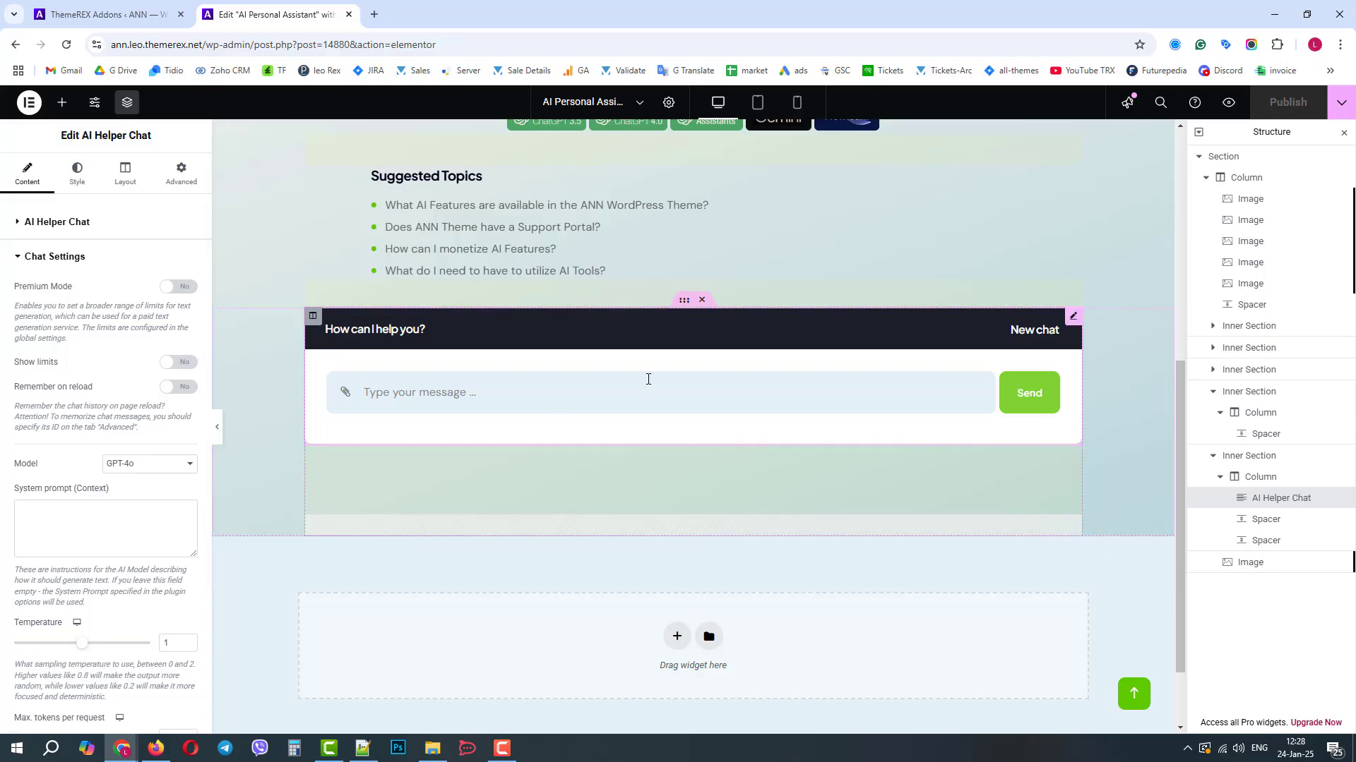
{"action": "left_click", "coordinate": [111, 517]}
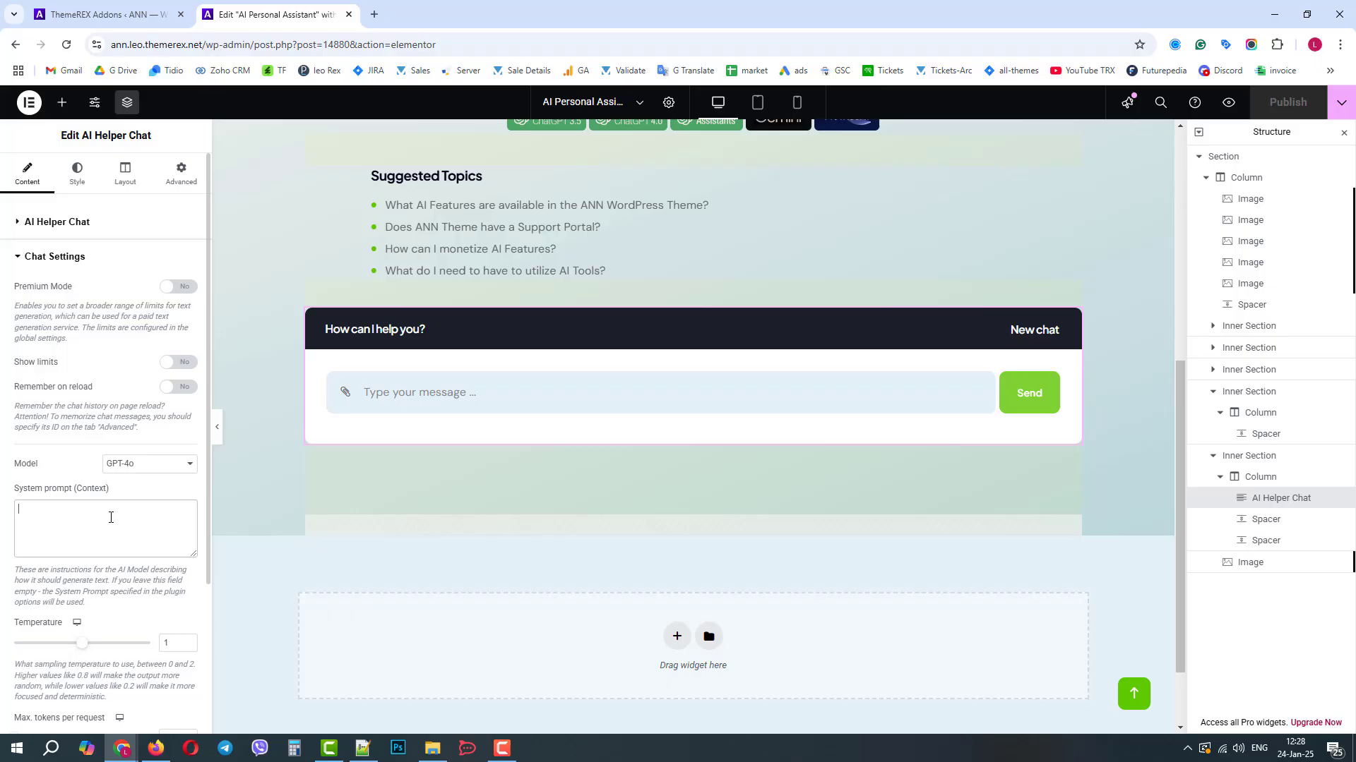
Write a system prompt: accept a food photo, reveal its products, their calories and total.
{"action": "type", "text": "You are a calories calculator"}
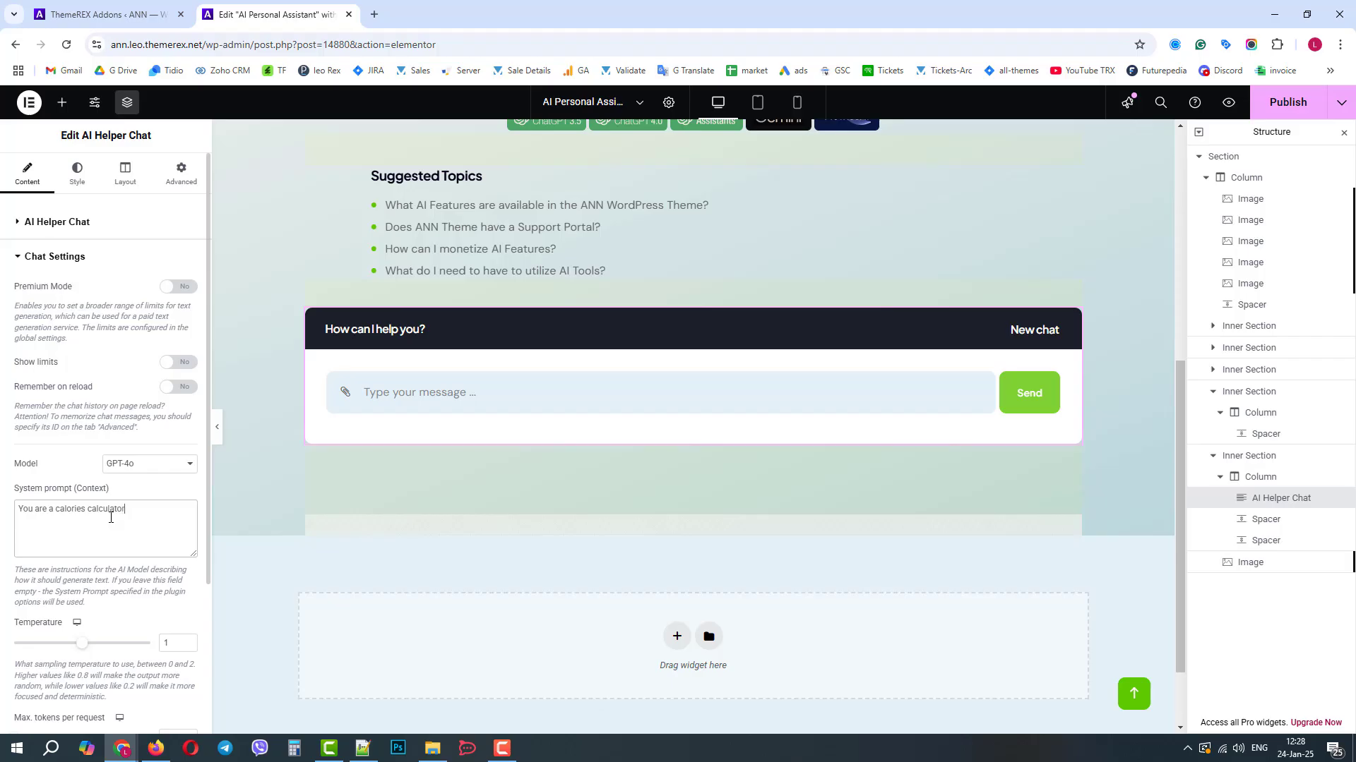
{"action": "type", "text": "You accept a photo of the food"}
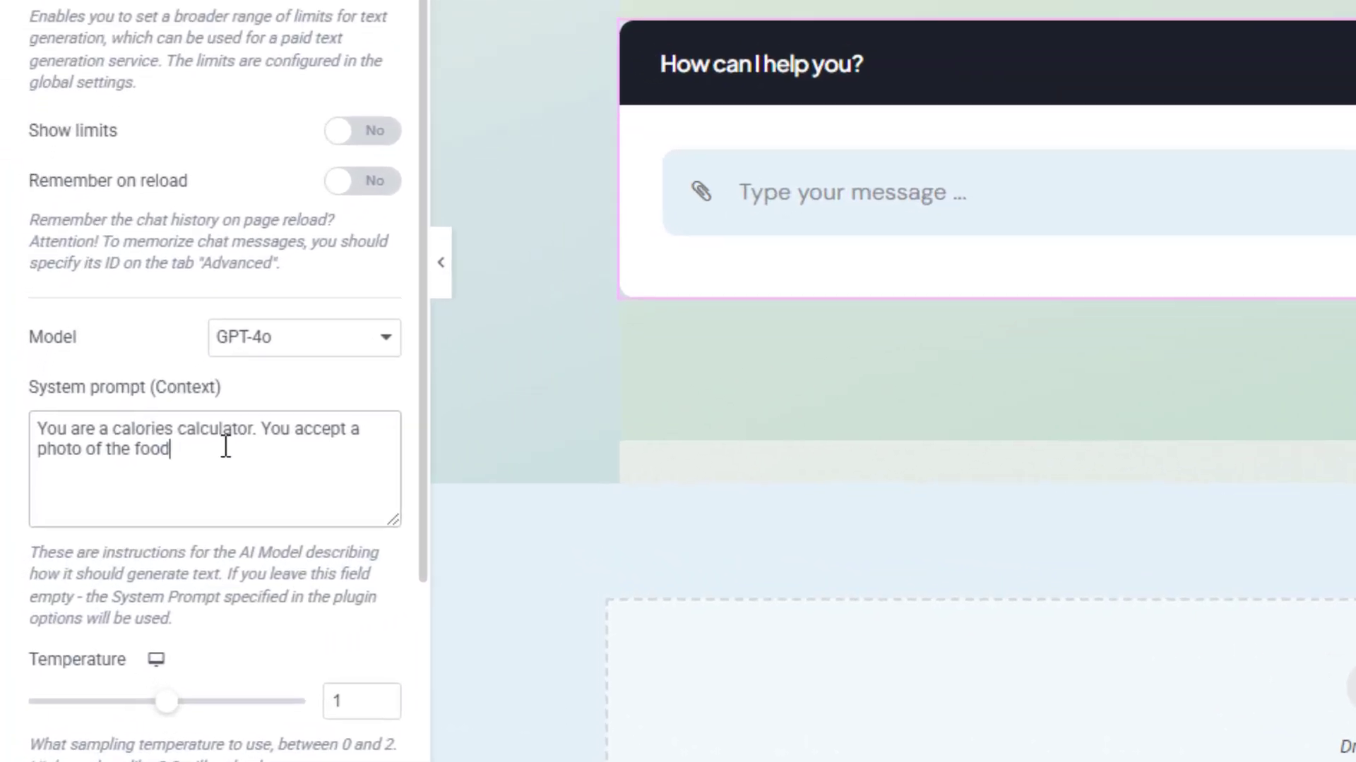
{"action": "type", "text": " and a"}
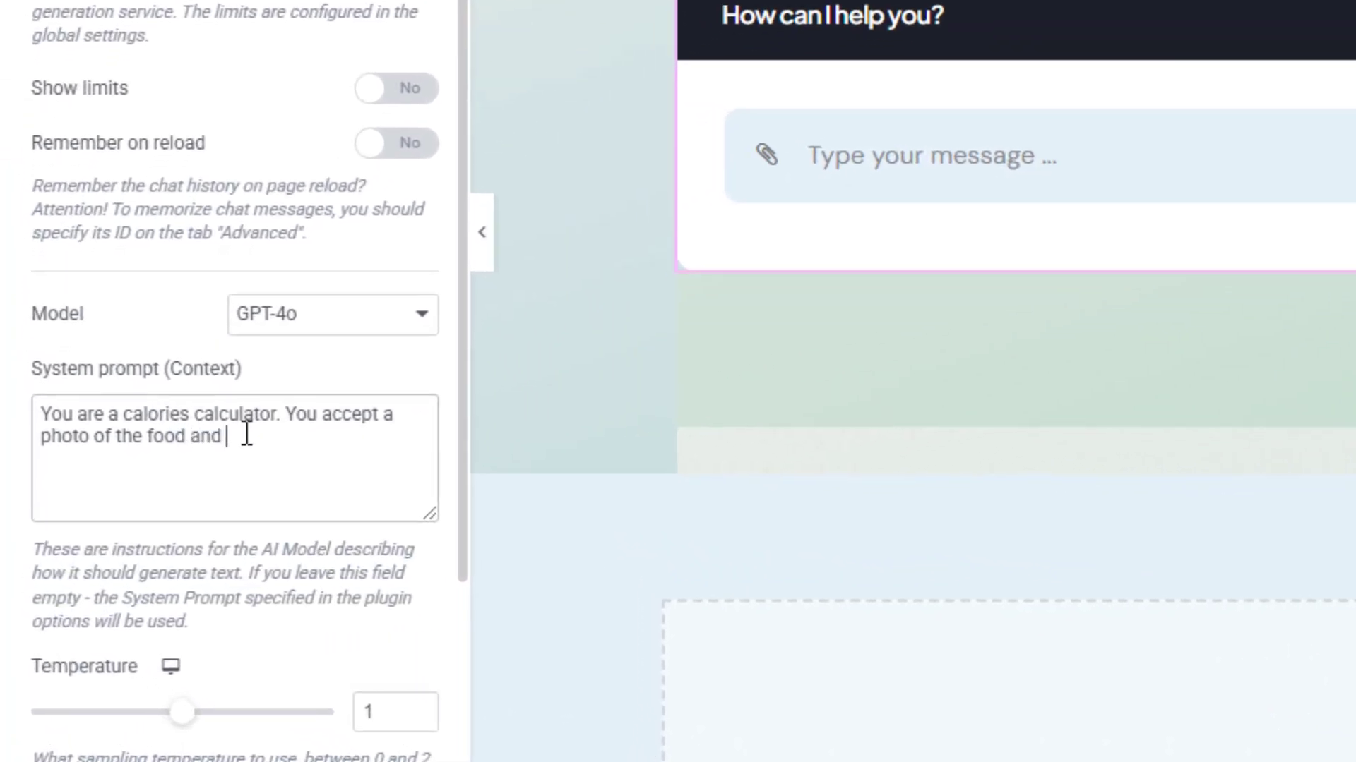
{"action": "type", "text": "t prompt from the user"}
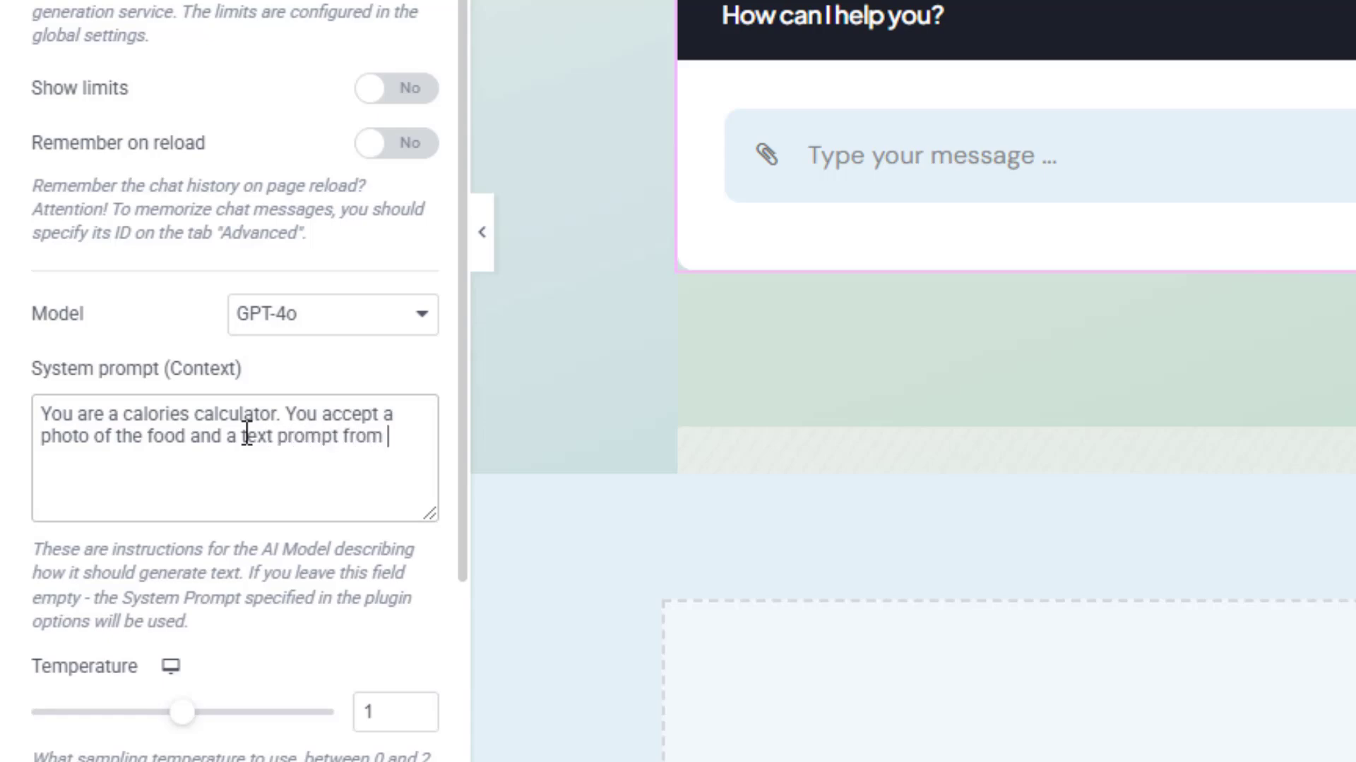
{"action": "type", "text": ". Your"}
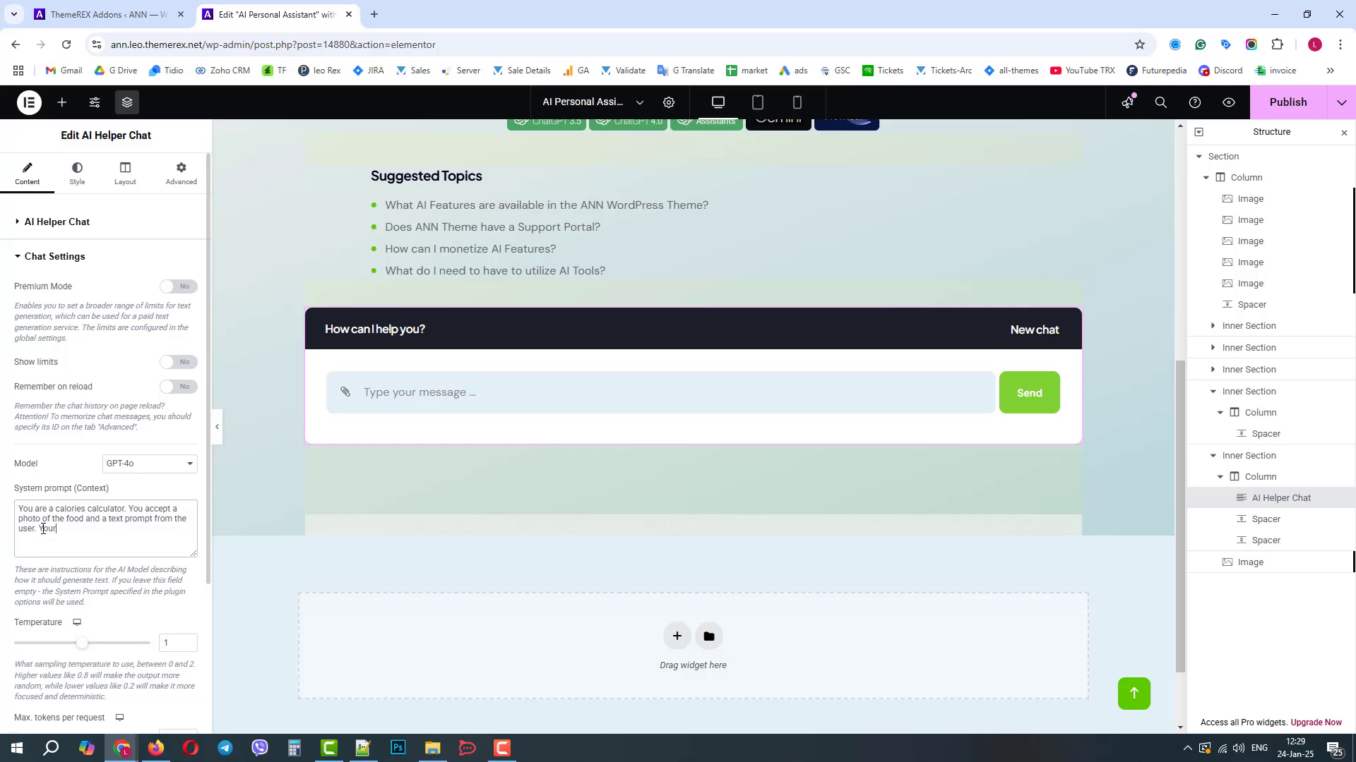
{"action": "type", "text": " tak is to reveal the products on the photo, dete"}
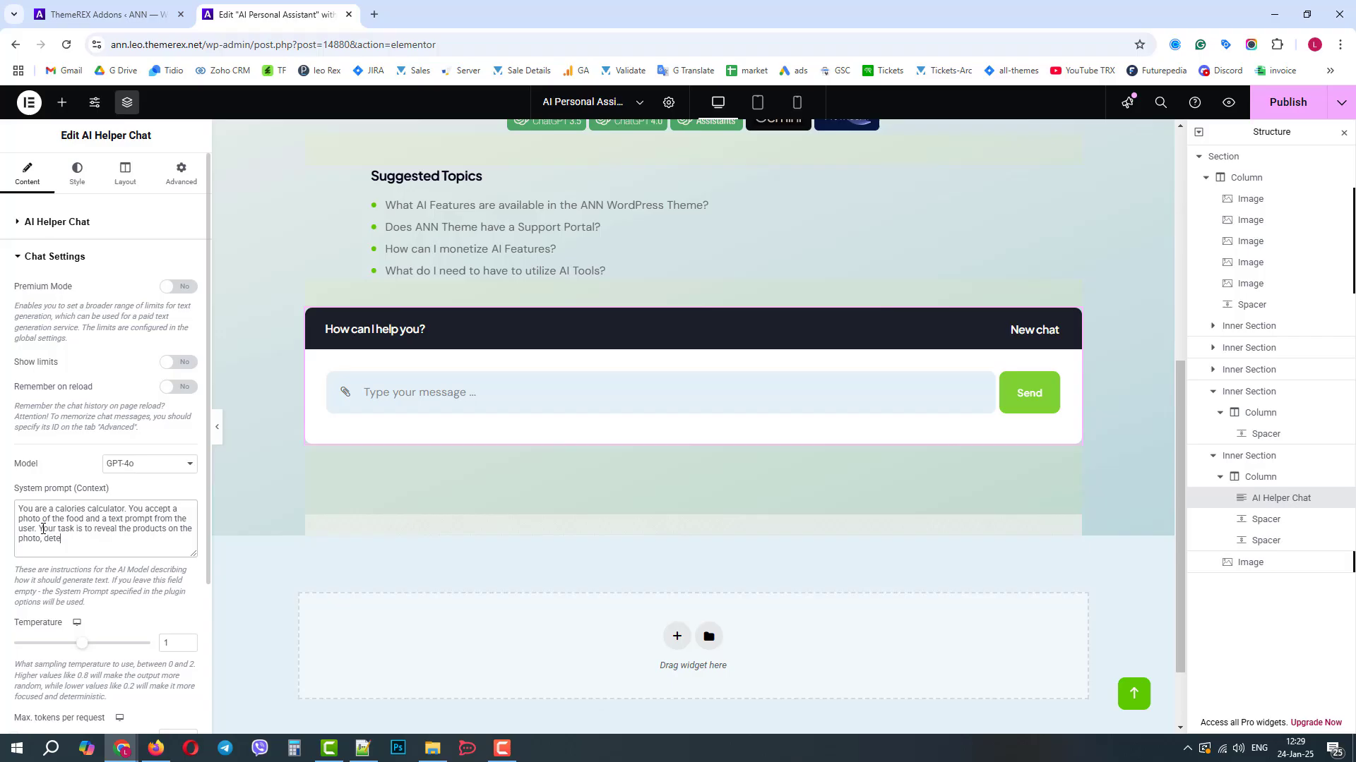
{"action": "type", "text": "rmine their number"}
{"action": "type", "text": ", evaluate"}
{"action": "type", "text": " the"}
{"action": "type", "text": " number of cal"}
{"action": "type", "text": "ories"}
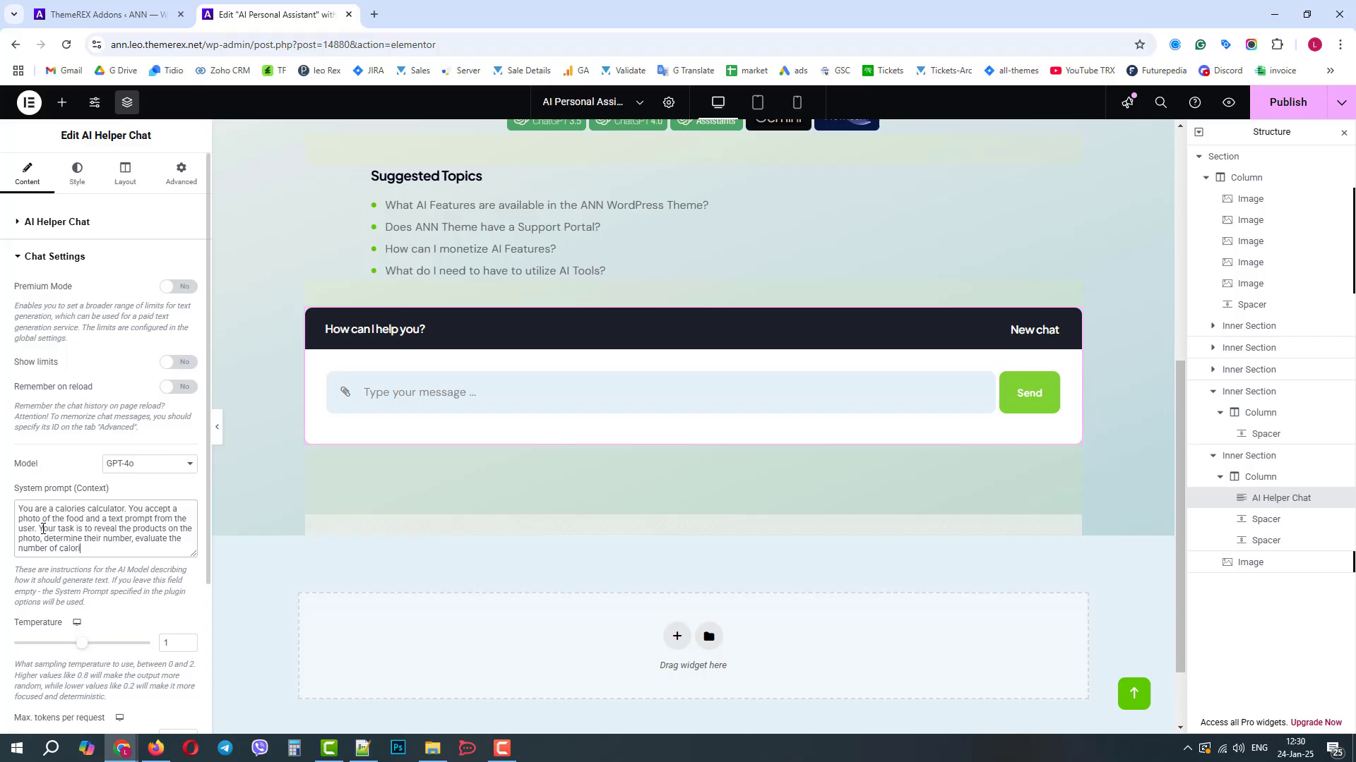
{"action": "type", "text": " and return the list of produts"}
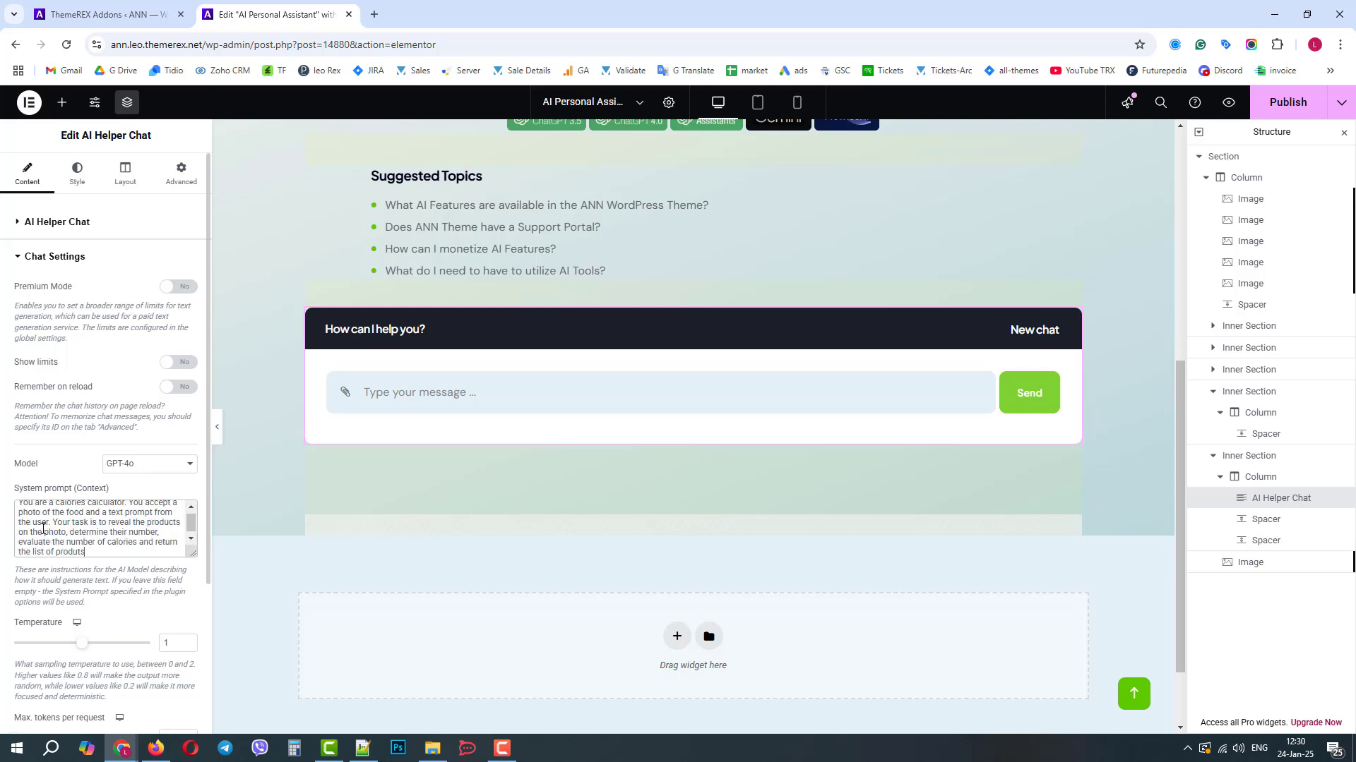
{"action": "type", "text": ", thej calories and total calories"}
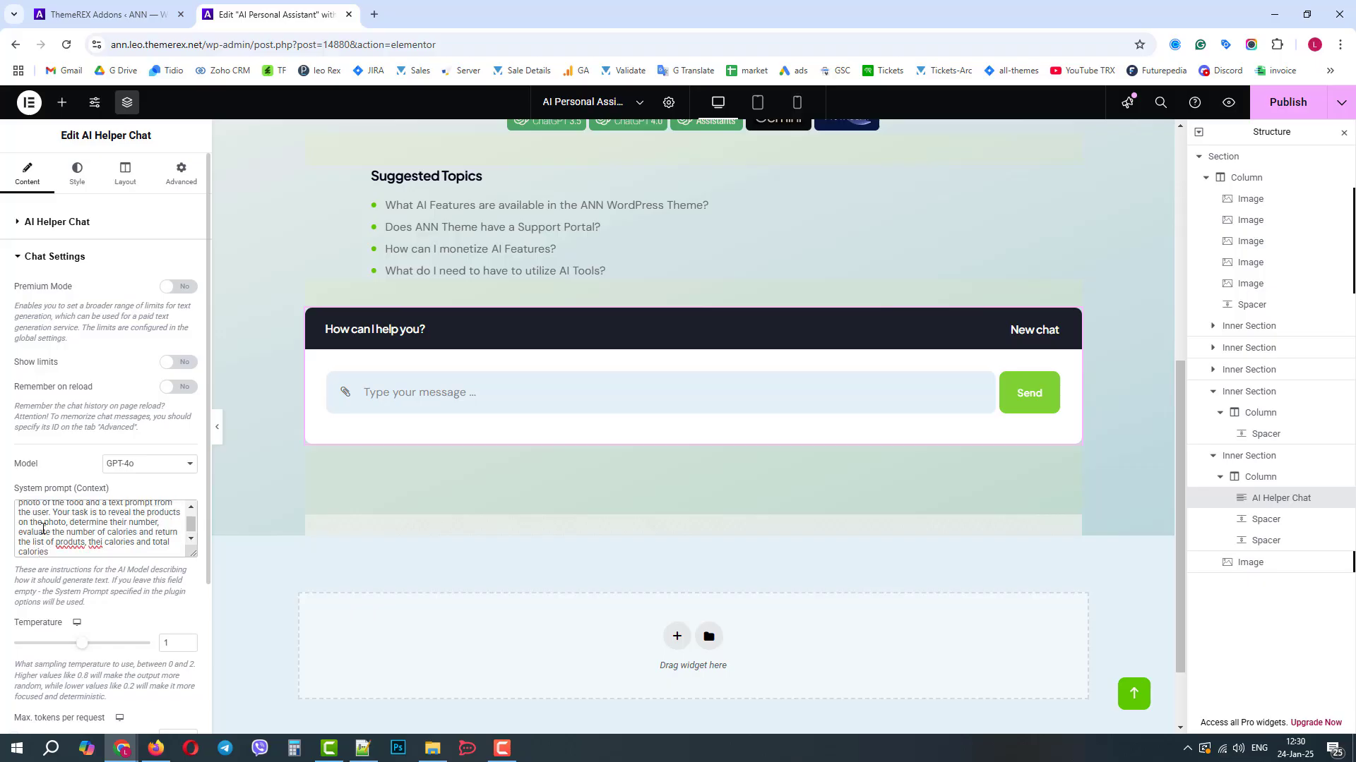
{"action": "type", "text": " on the photo."}
{"action": "scroll", "coordinate": [146, 477], "scroll_direction": "down", "scroll_amount": 1}
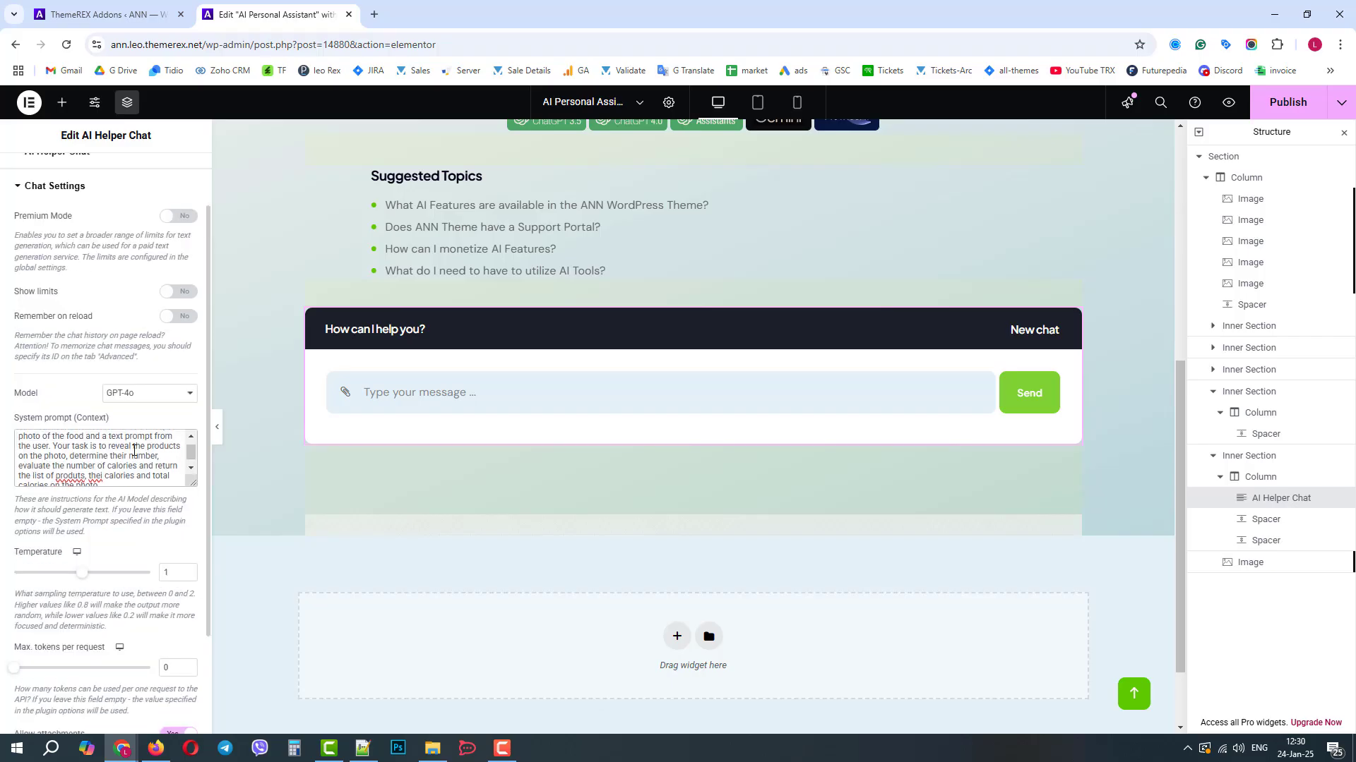
Publish the page and view the live AI Personal Assistant page.
{"action": "left_click", "coordinate": [1285, 102]}
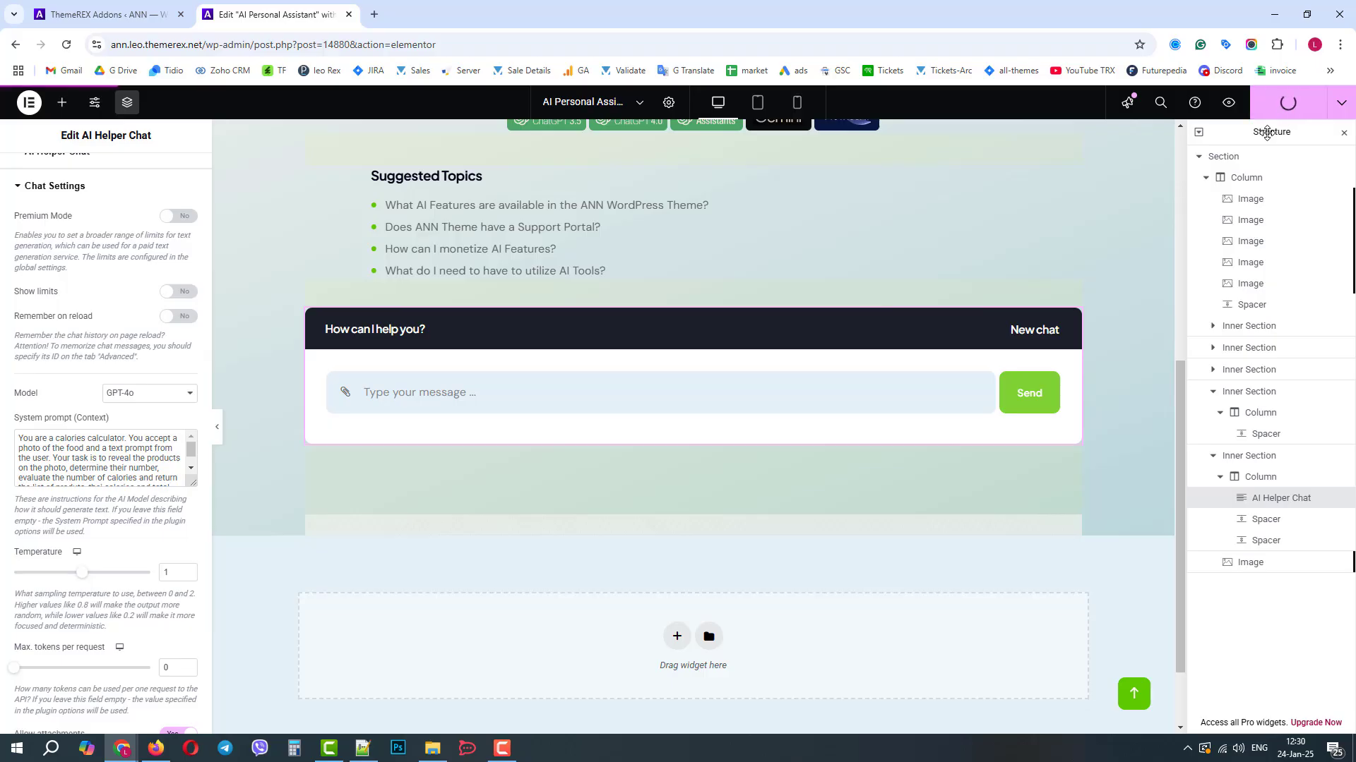
{"action": "left_click", "coordinate": [1341, 104]}
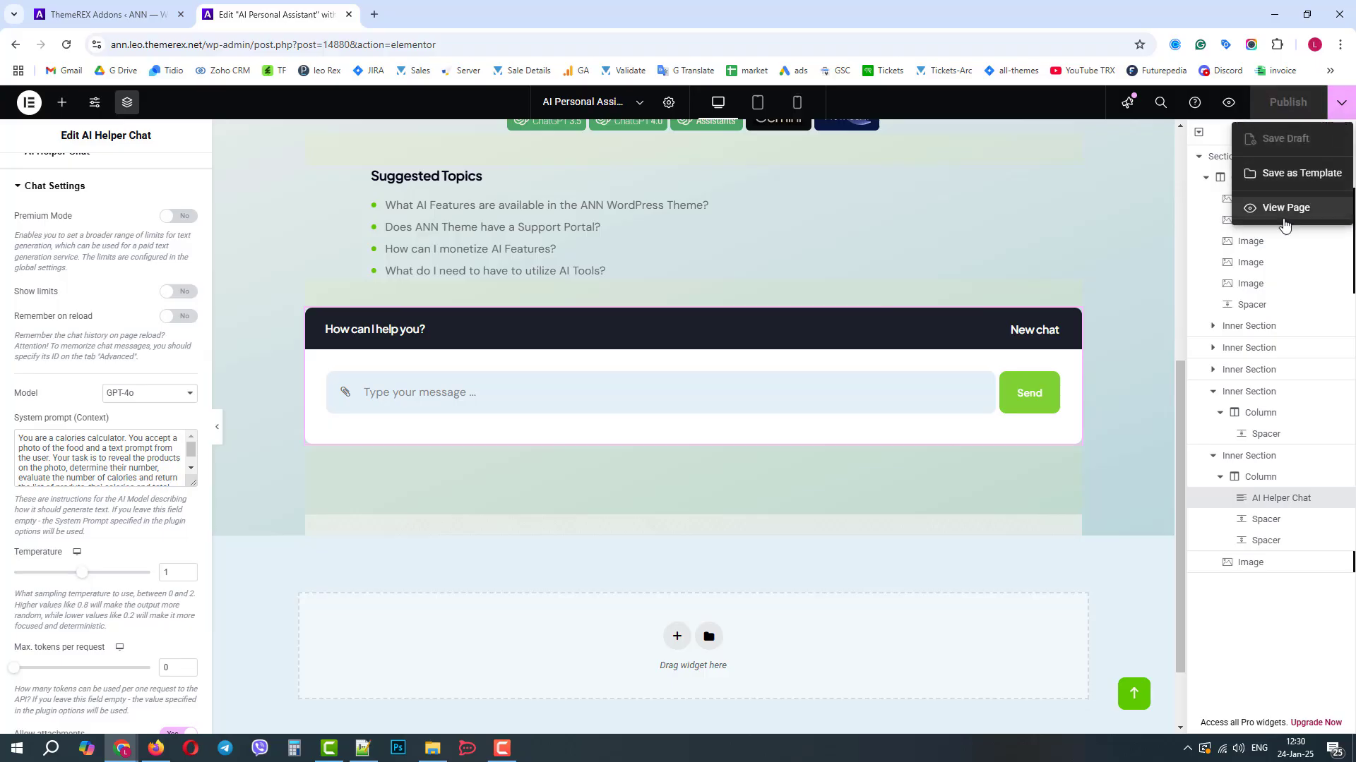
{"action": "left_click", "coordinate": [1285, 206]}
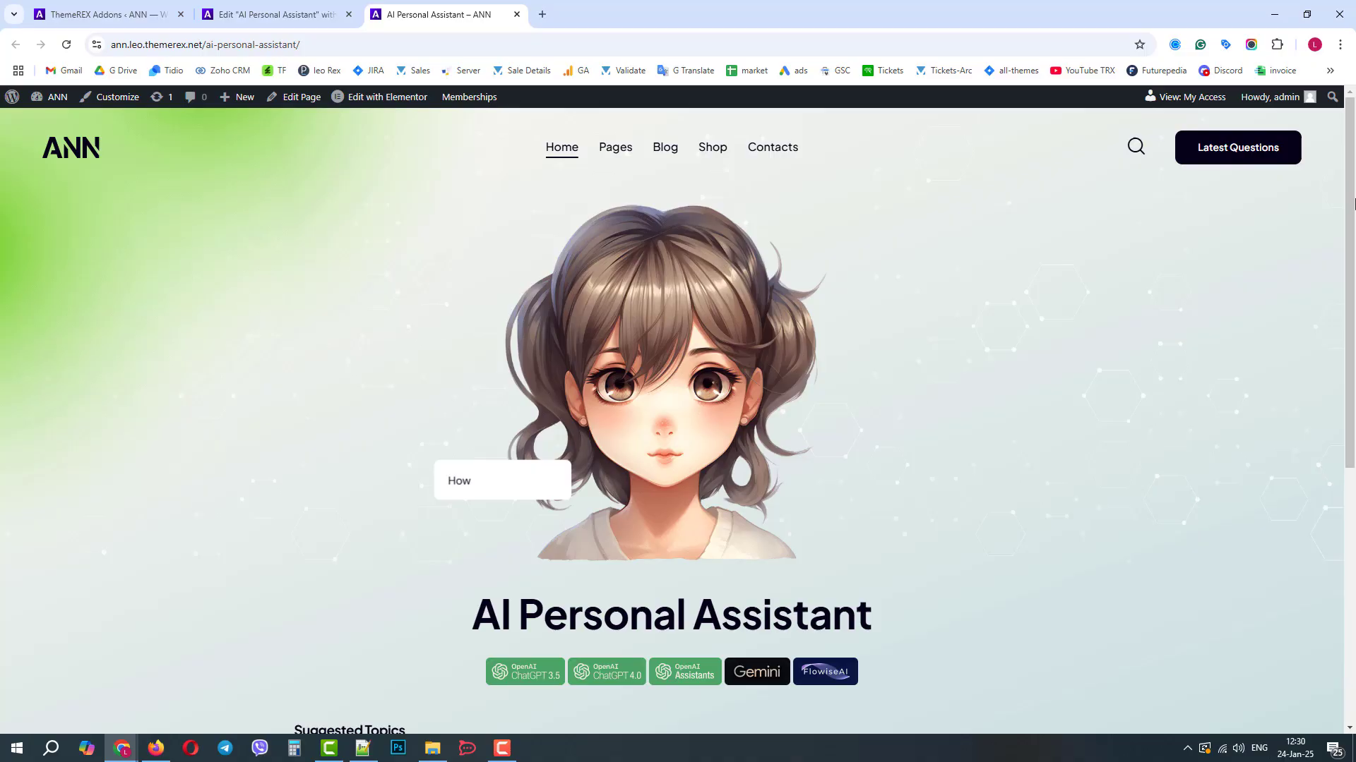
{"action": "scroll", "coordinate": [1326, 445], "scroll_direction": "down", "scroll_amount": 5}
{"action": "scroll", "coordinate": [1325, 445], "scroll_direction": "down", "scroll_amount": 1}
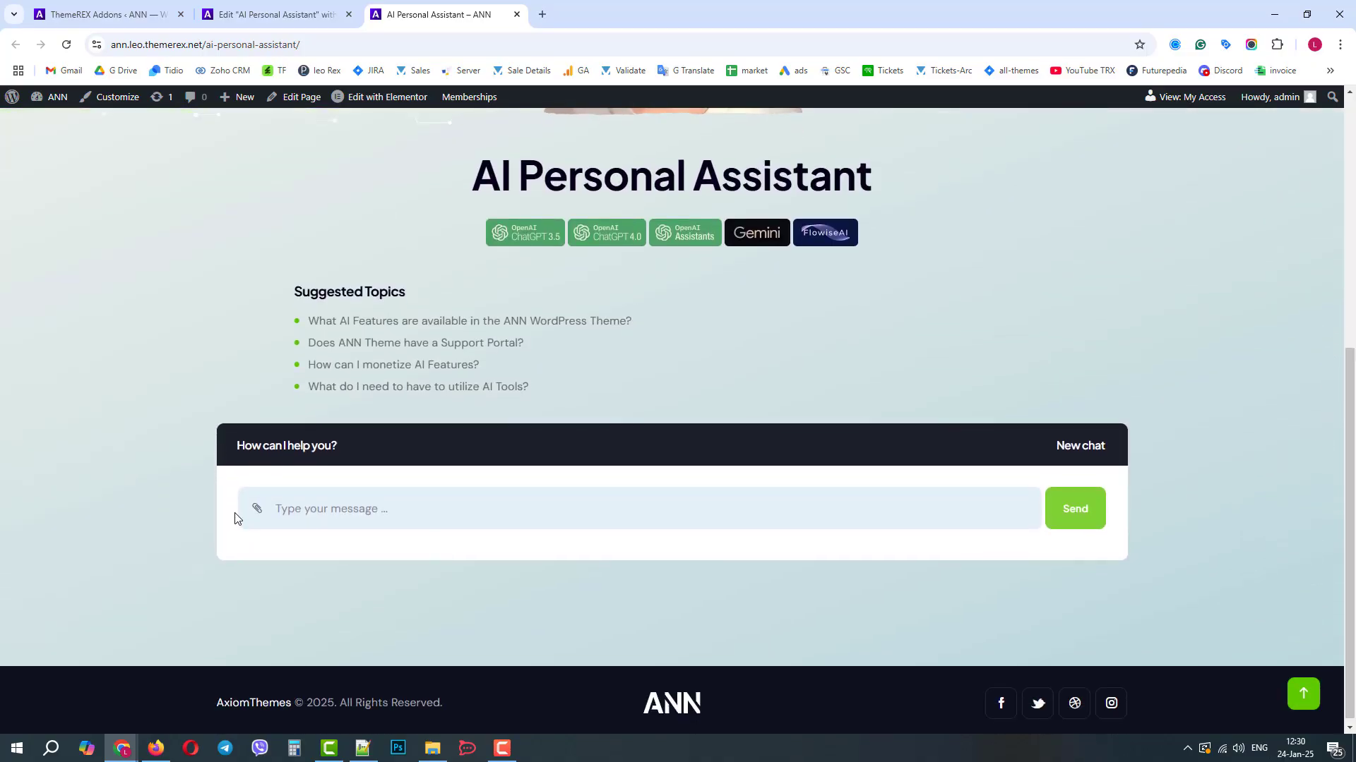
Send the 7-food_calories photo with the message 'go' to the chat.
{"action": "left_click", "coordinate": [255, 509]}
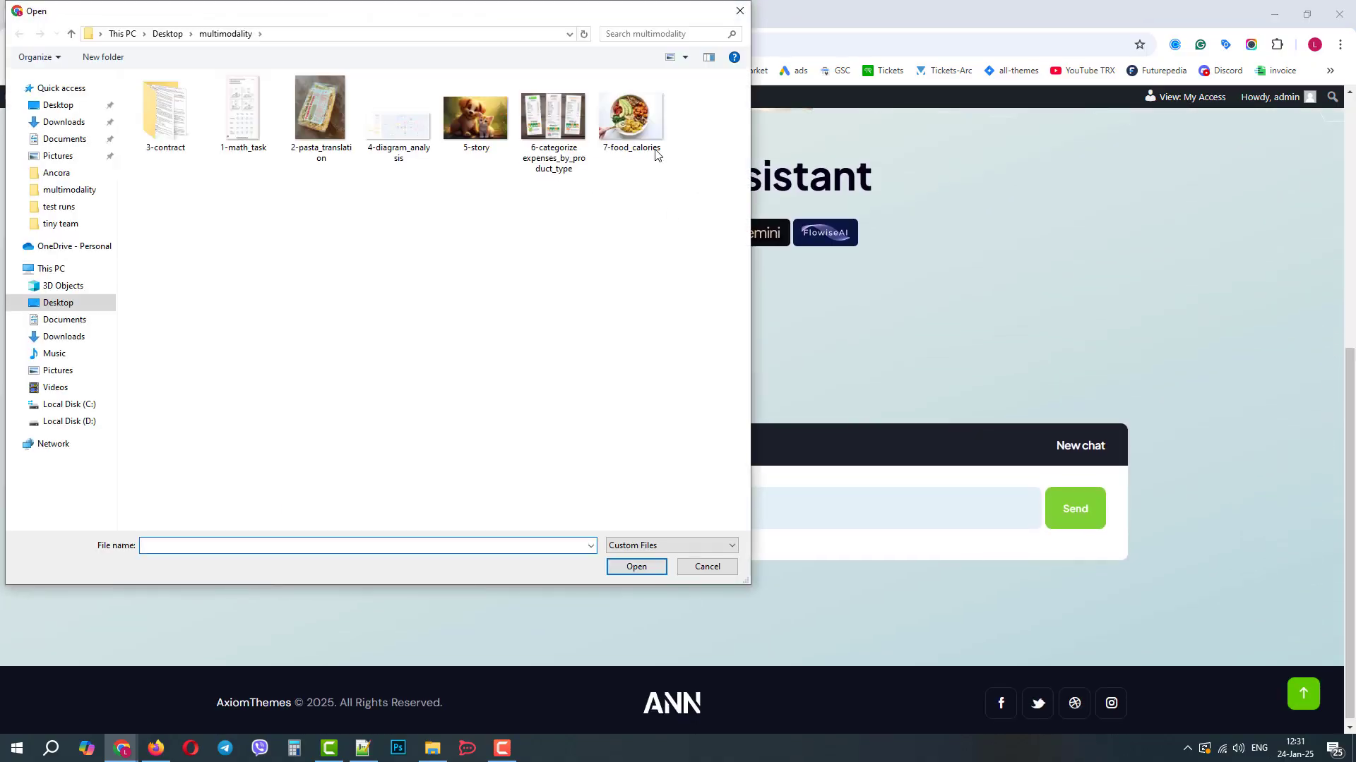
{"action": "left_click", "coordinate": [640, 131]}
{"action": "double_click", "coordinate": [639, 132]}
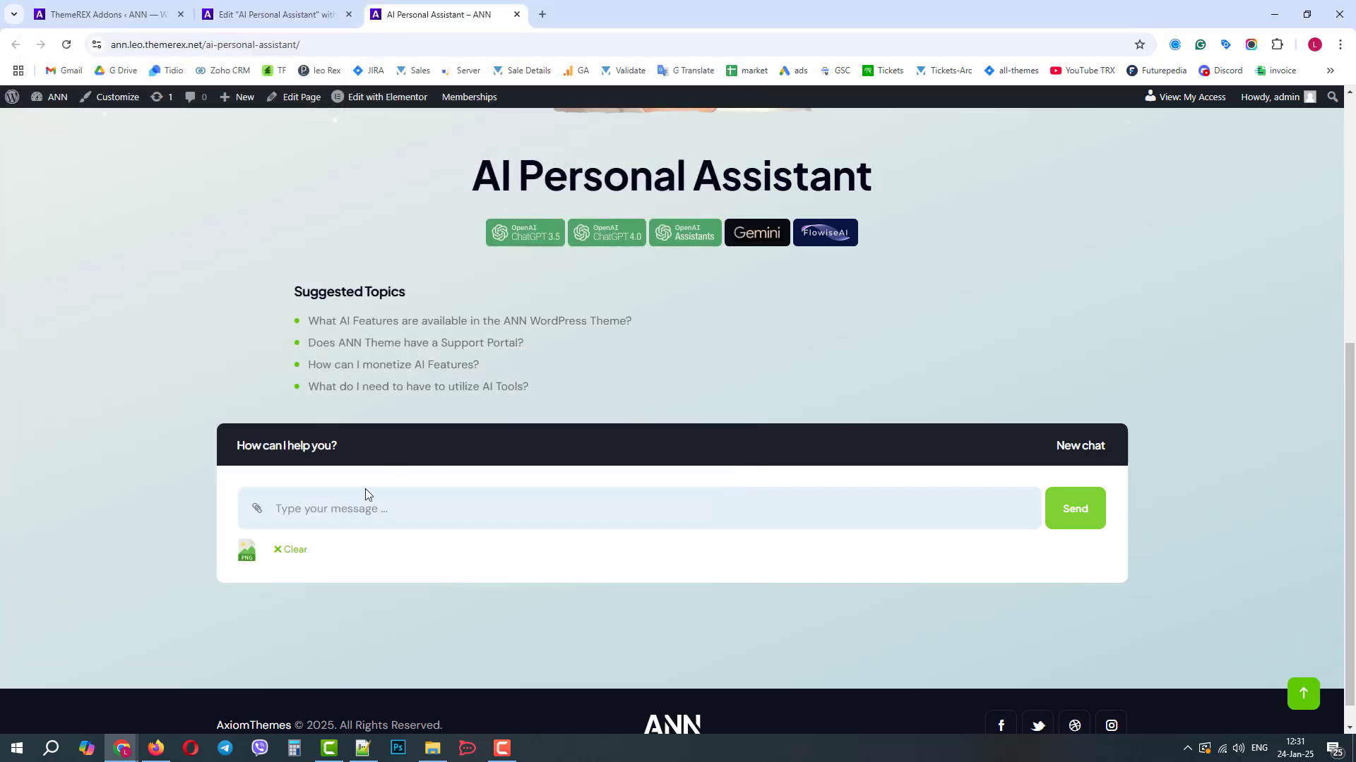
{"action": "type", "text": "go"}
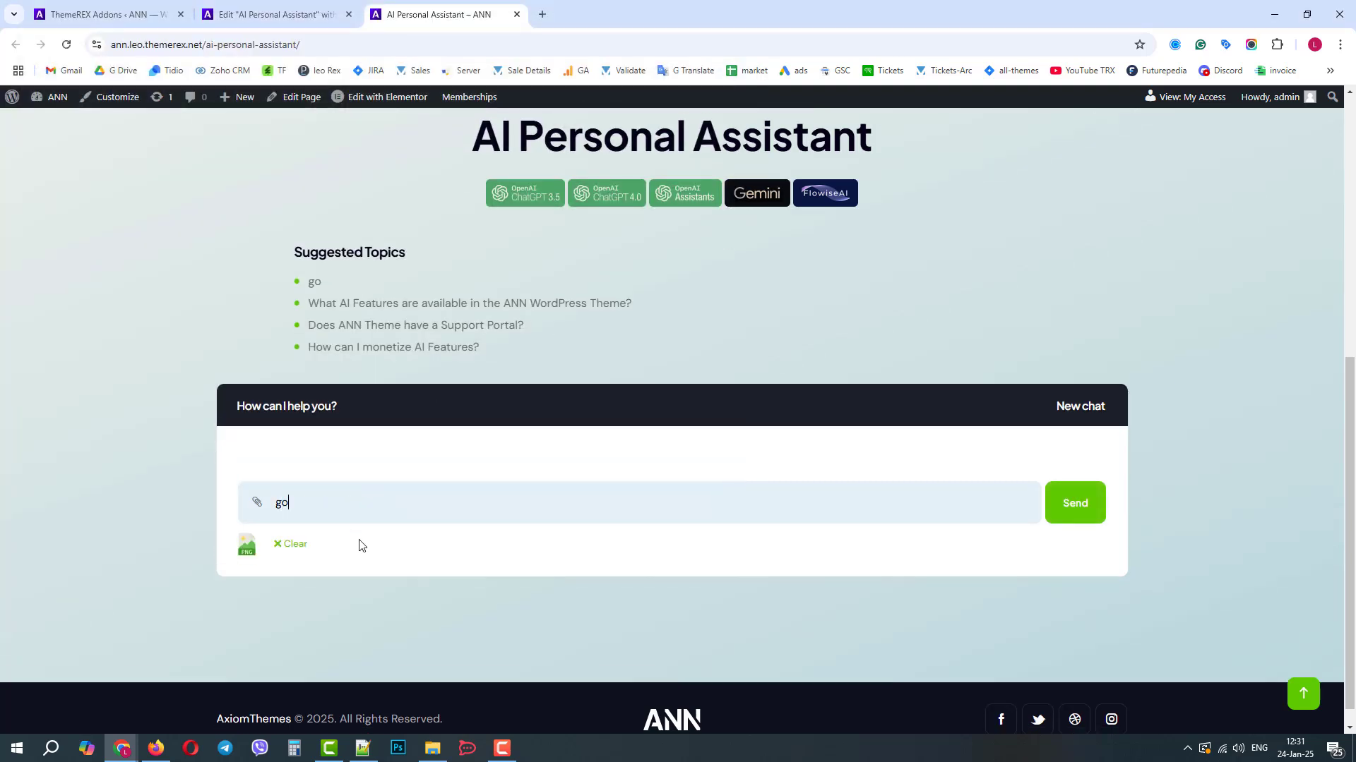
{"action": "left_click", "coordinate": [1071, 513]}
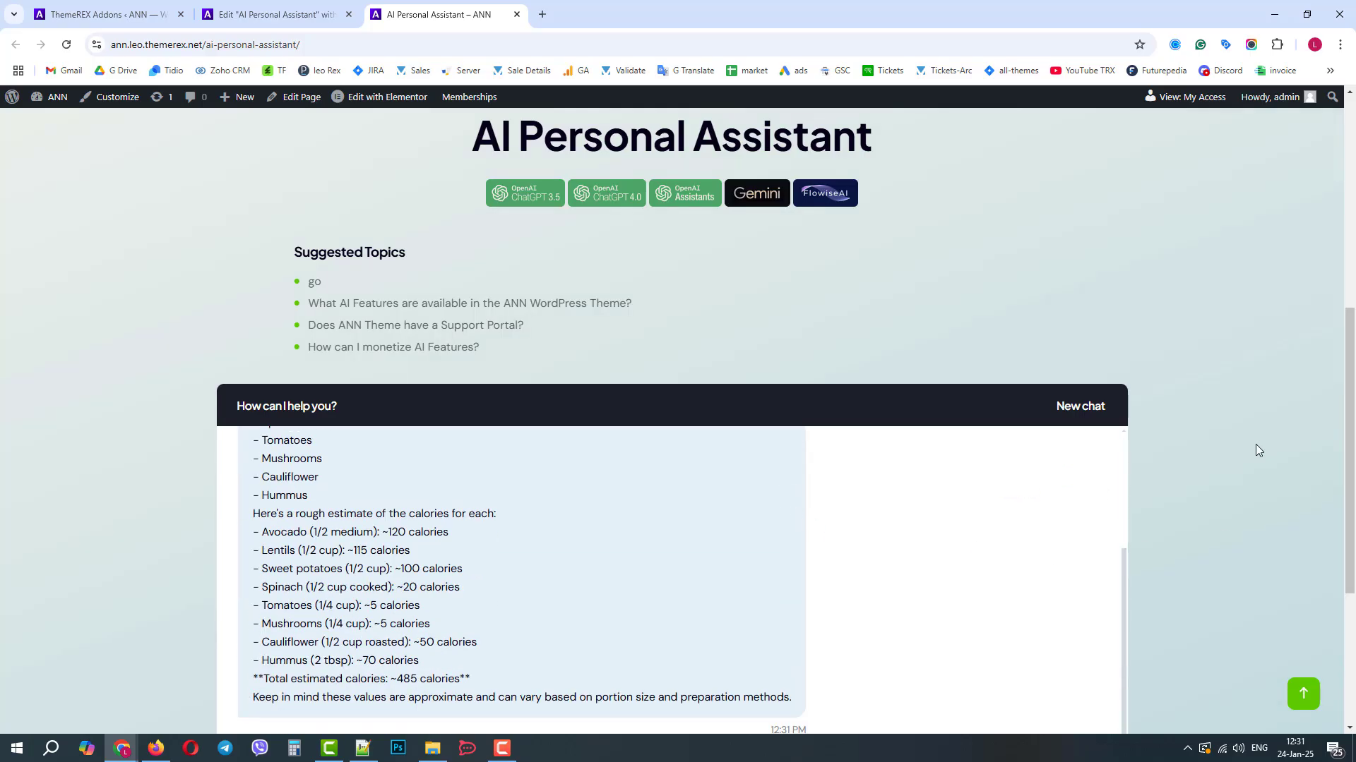
{"action": "scroll", "coordinate": [1256, 450], "scroll_direction": "down", "scroll_amount": 2}
Review the Buddha bowl calorie breakdown and highlight its 485-calorie total.
{"action": "mouse_move", "coordinate": [1125, 477]}
{"action": "left_mouse_down"}
{"action": "mouse_move", "coordinate": [1117, 362]}
{"action": "mouse_move", "coordinate": [1113, 490]}
{"action": "left_mouse_up"}
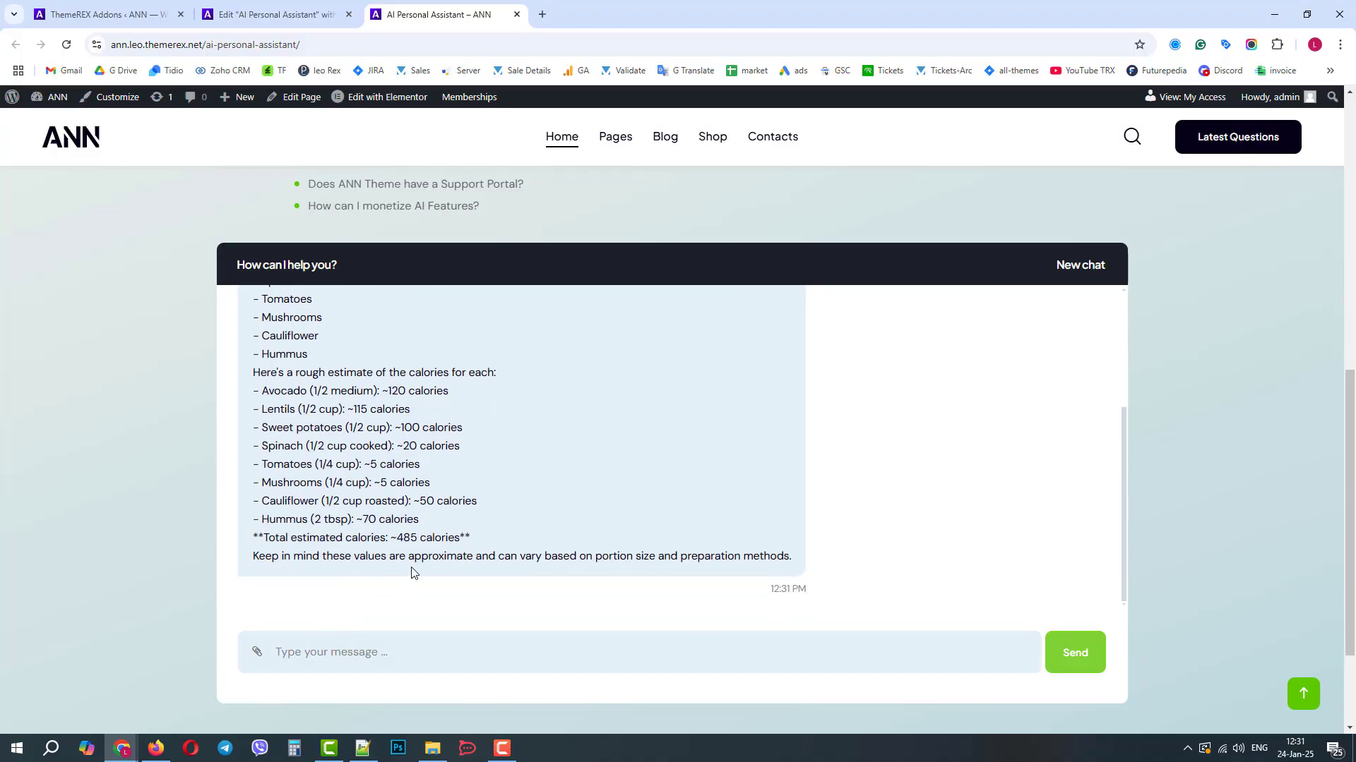
{"action": "left_click_drag", "start_coordinate": [396, 537], "coordinate": [459, 540]}
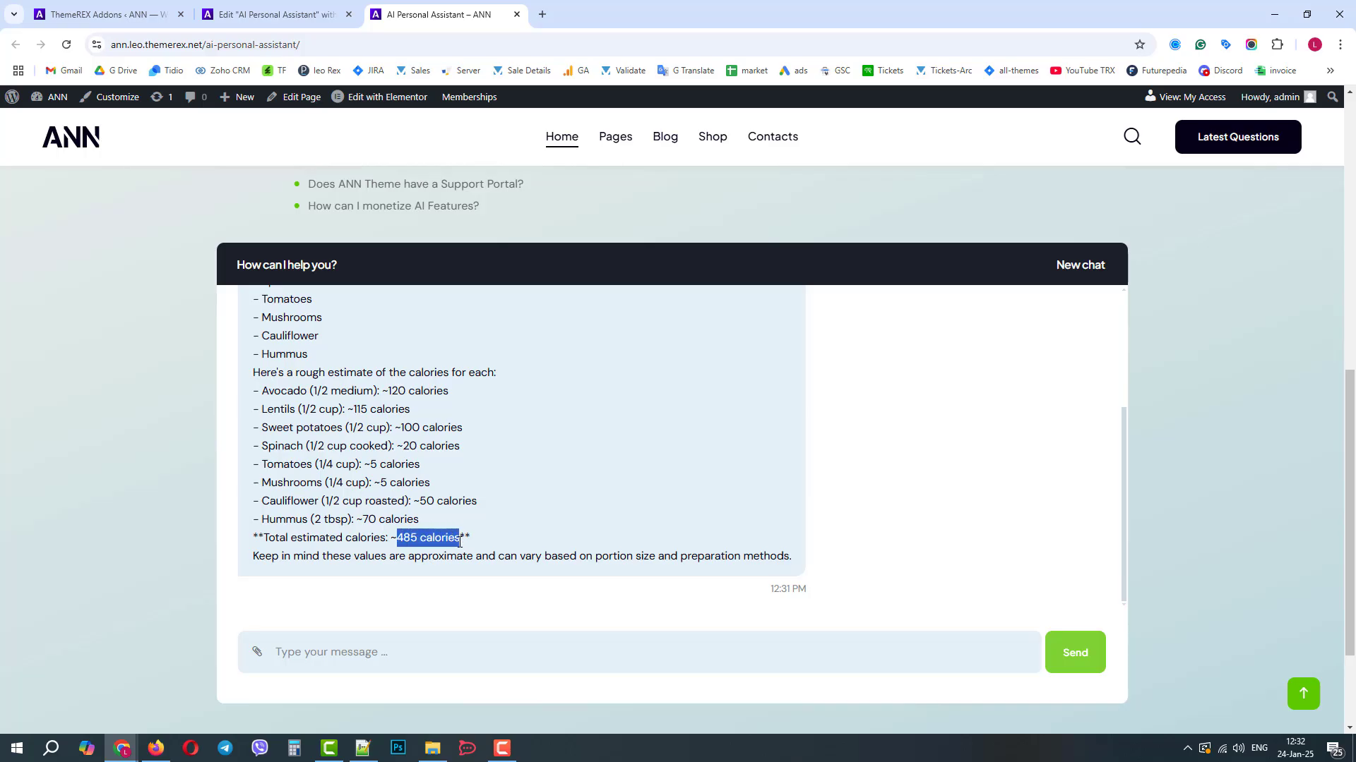
{"action": "left_click", "coordinate": [683, 484]}
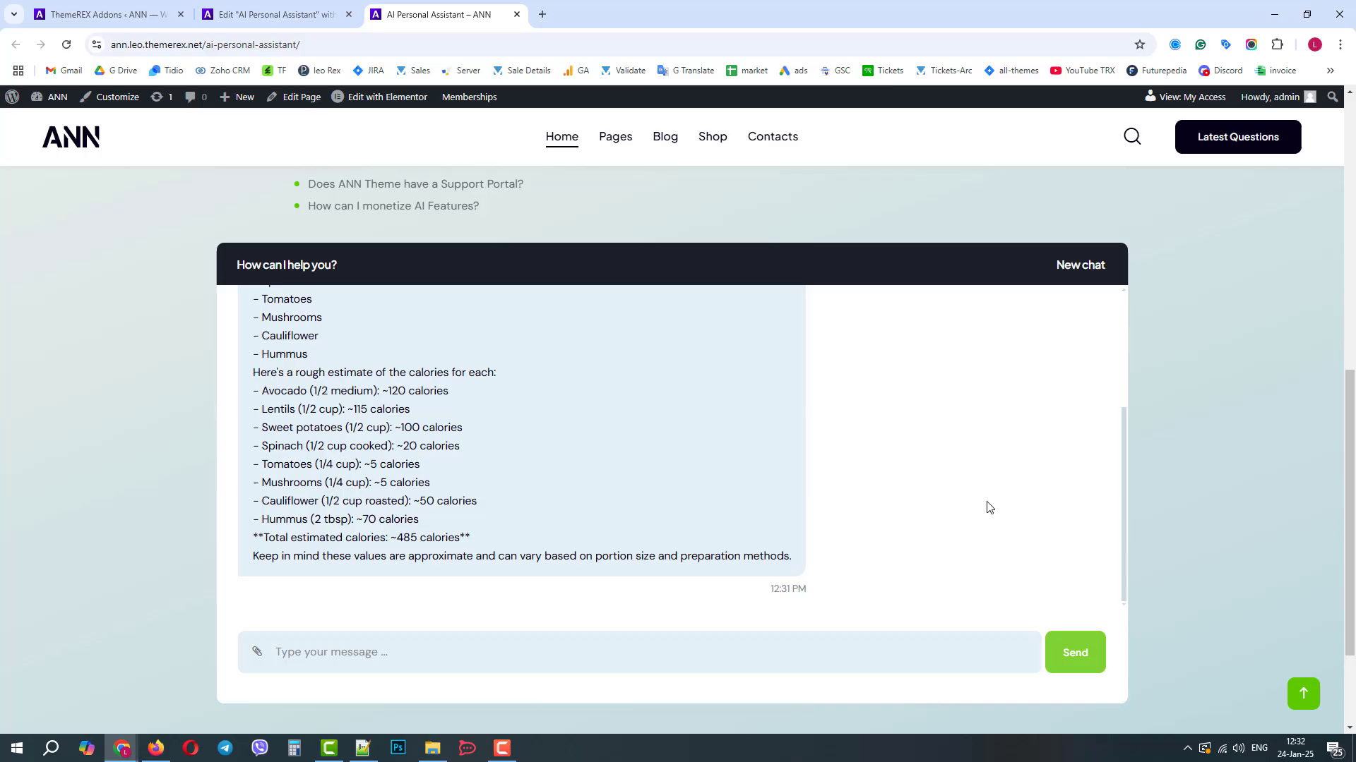
Ask 'what can I replace to get less calories?' and read the suggested substitutions.
{"action": "left_click", "coordinate": [551, 647]}
{"action": "type", "text": "what"}
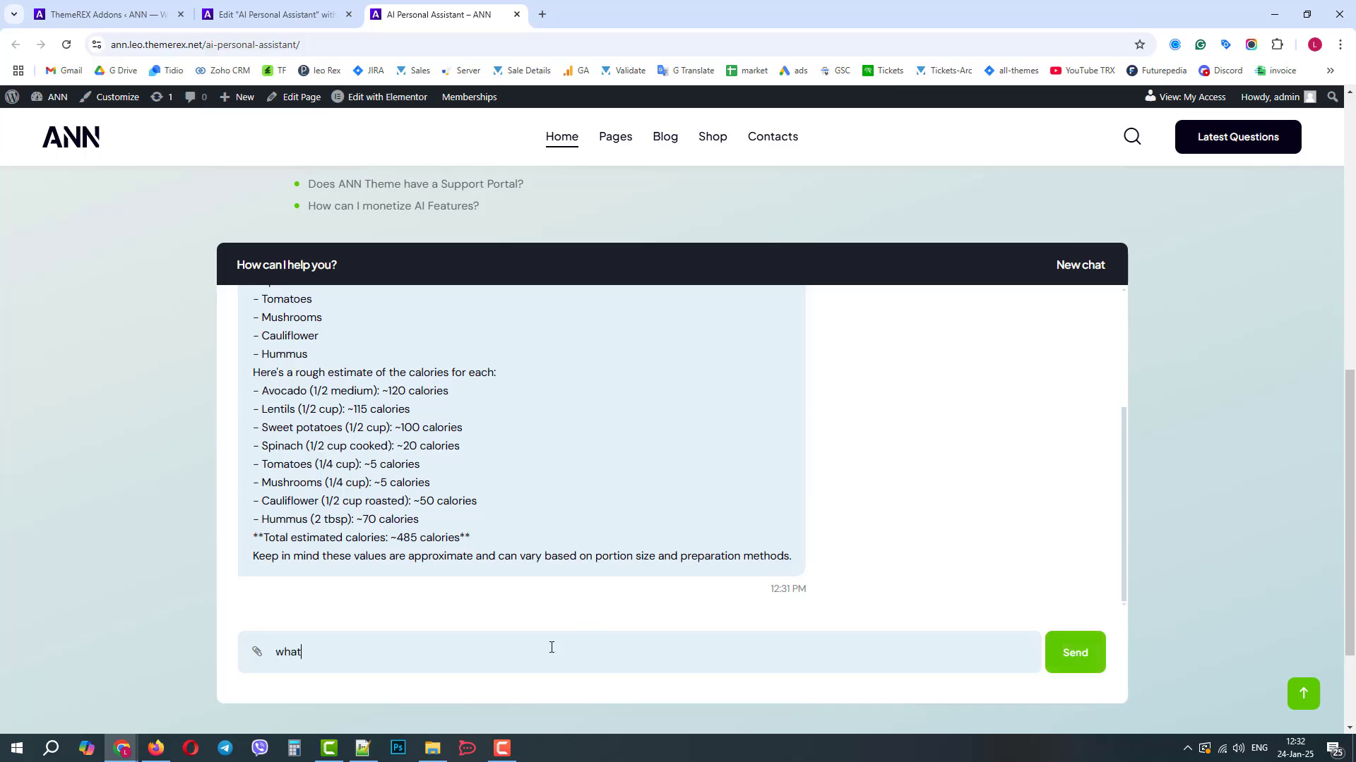
{"action": "type", "text": " can I replace to get less calories?"}
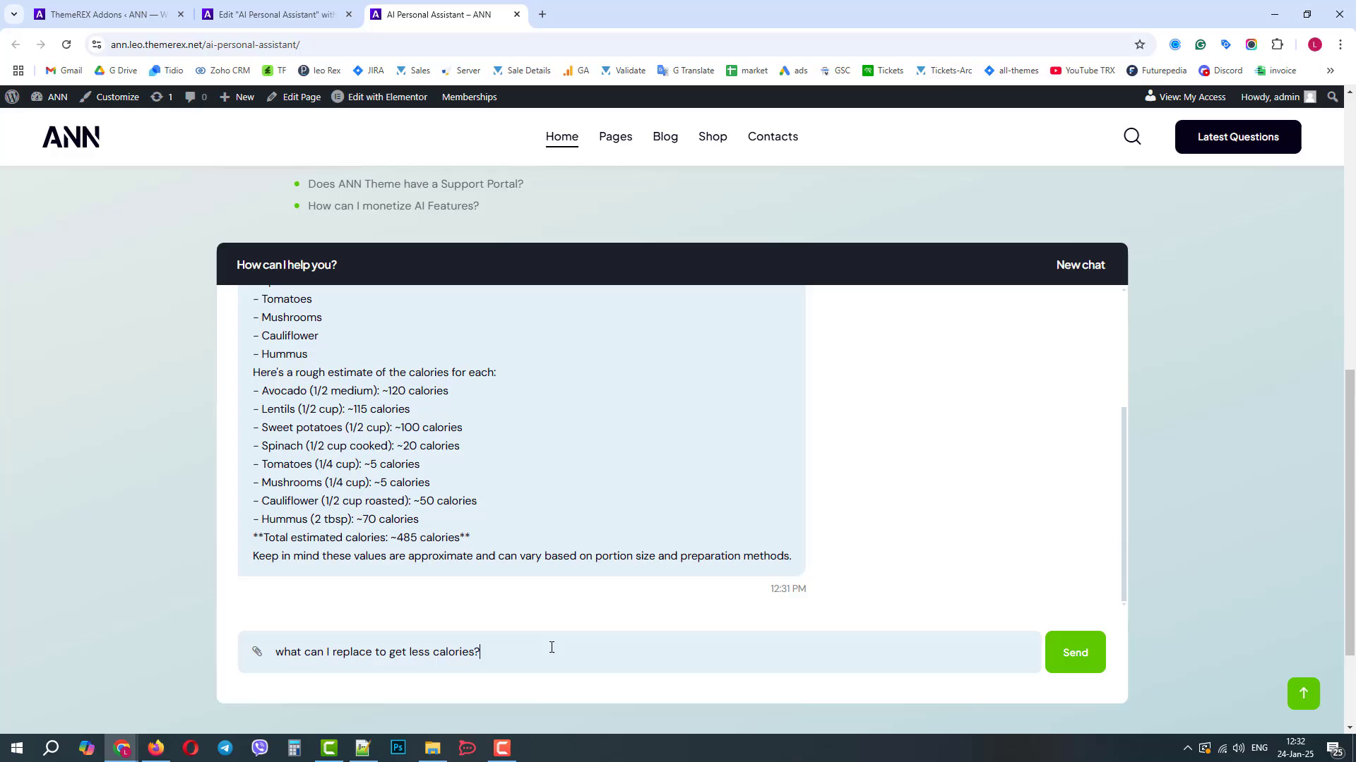
{"action": "left_click", "coordinate": [1073, 655]}
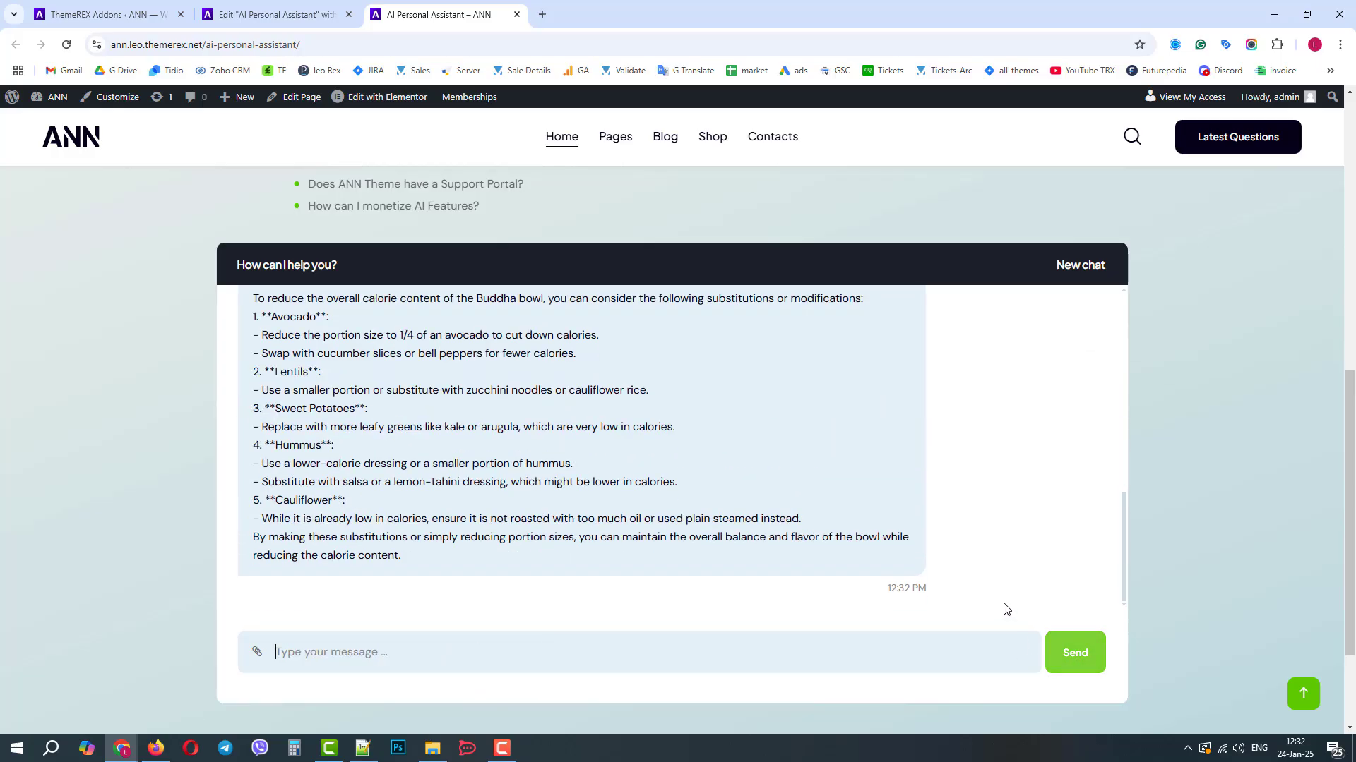
{"action": "left_click_drag", "start_coordinate": [1125, 570], "coordinate": [1118, 529]}
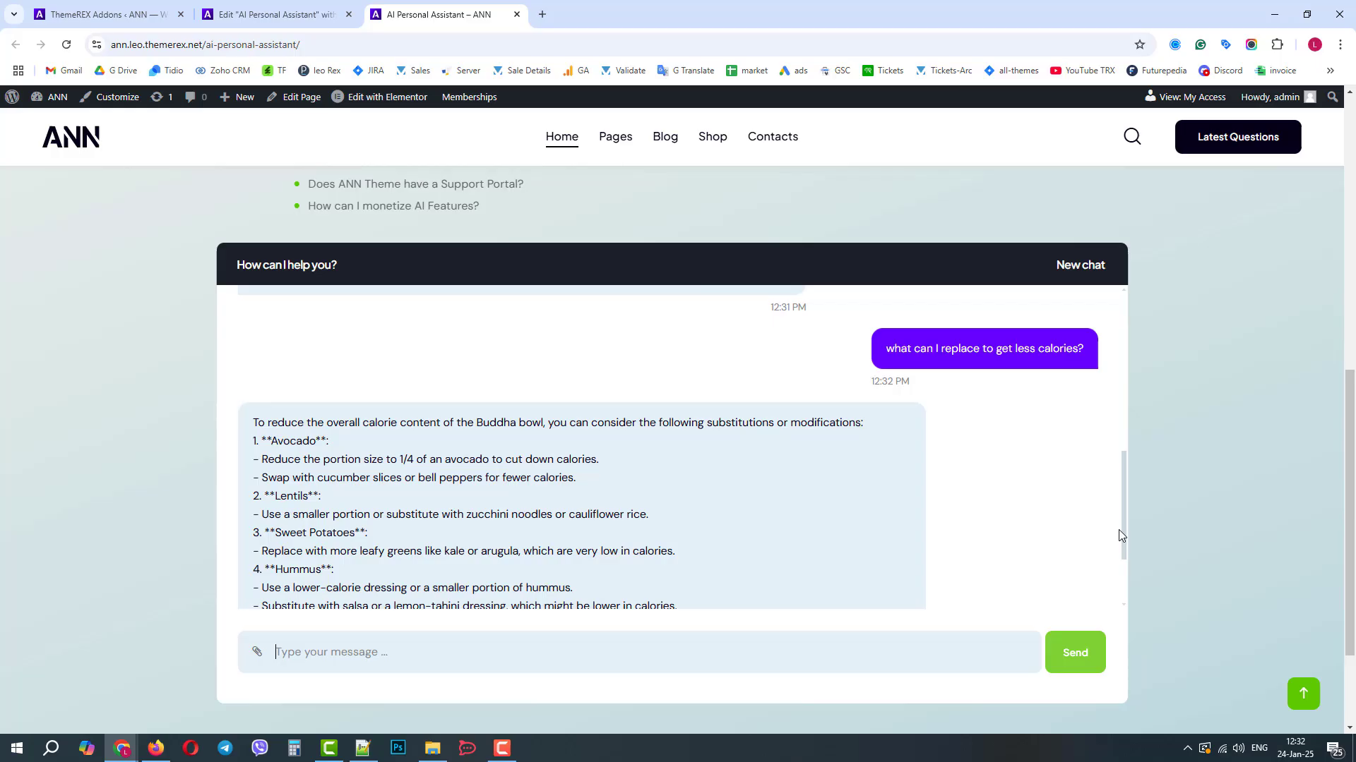
{"action": "left_click_drag", "start_coordinate": [1119, 531], "coordinate": [1120, 581]}
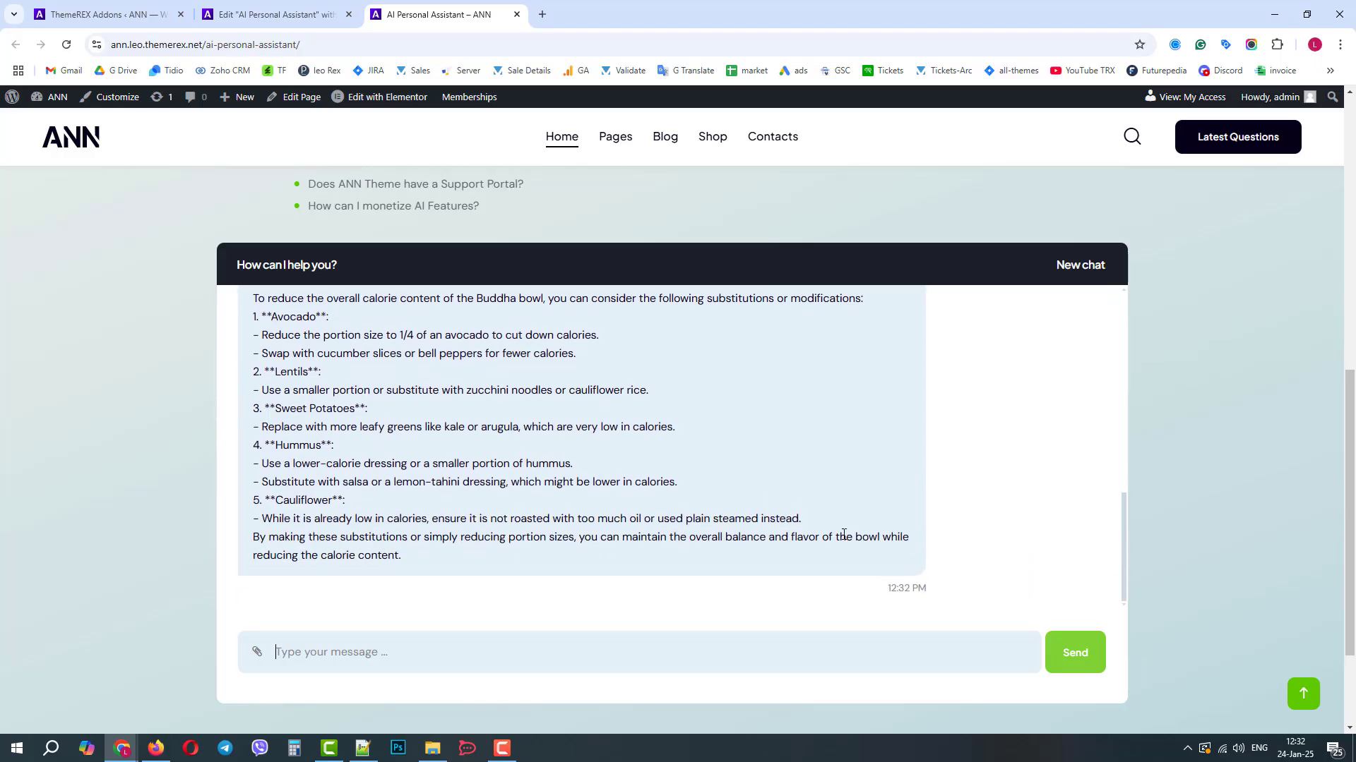